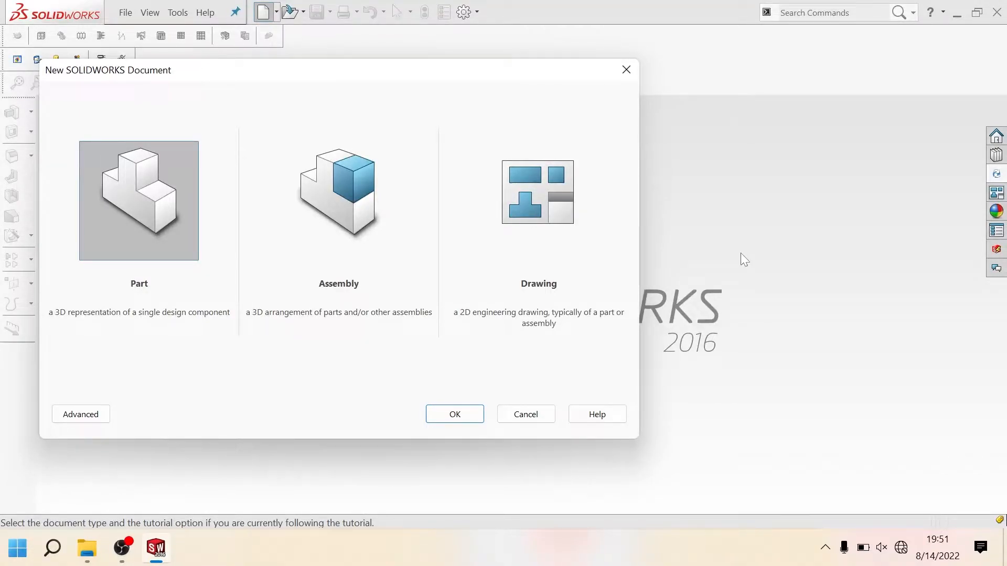
Step: Create a new part document and start a sketch on the Front Plane
{"action": "left_click", "coordinate": [445, 418]}
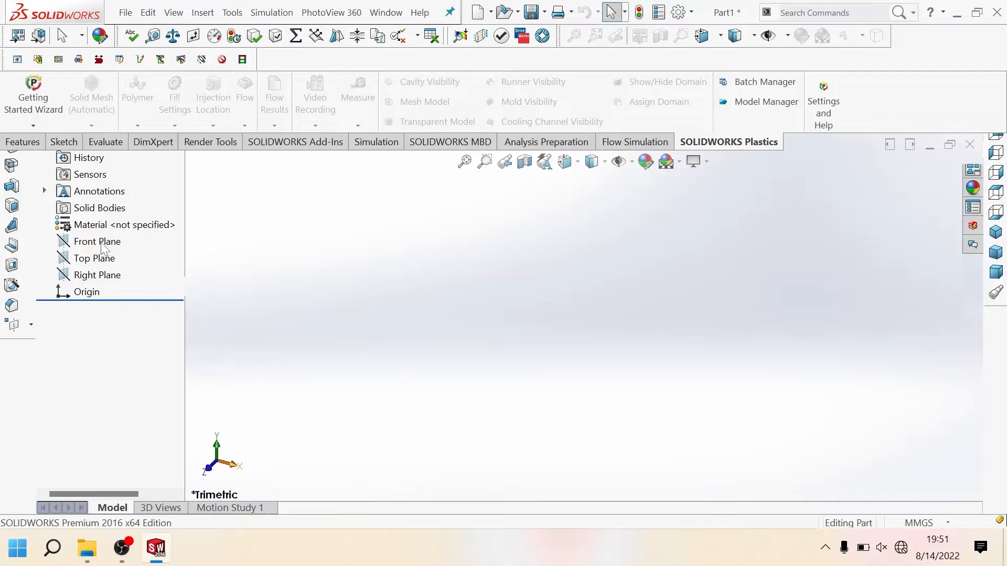
{"action": "left_click", "coordinate": [100, 321]}
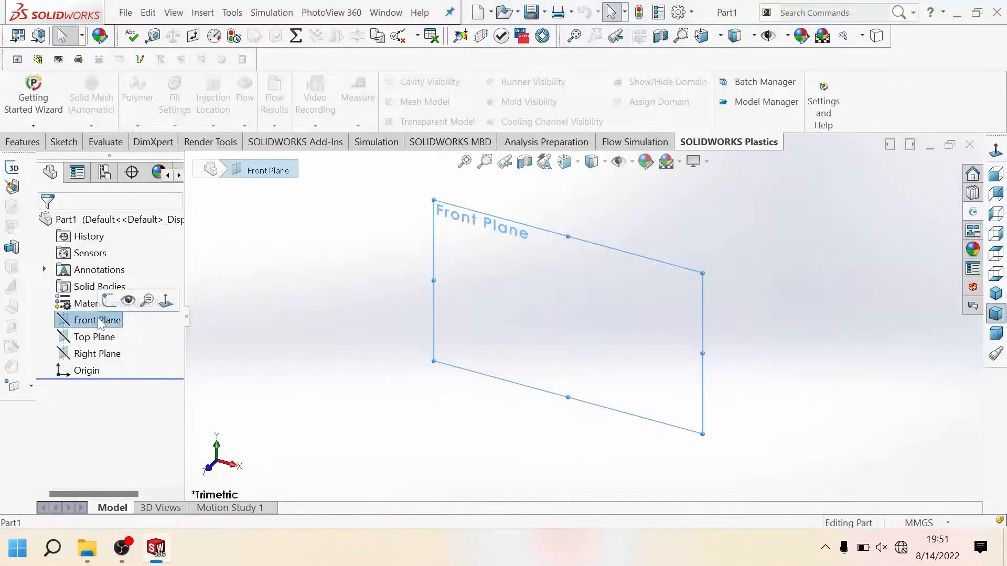
{"action": "left_click", "coordinate": [108, 301]}
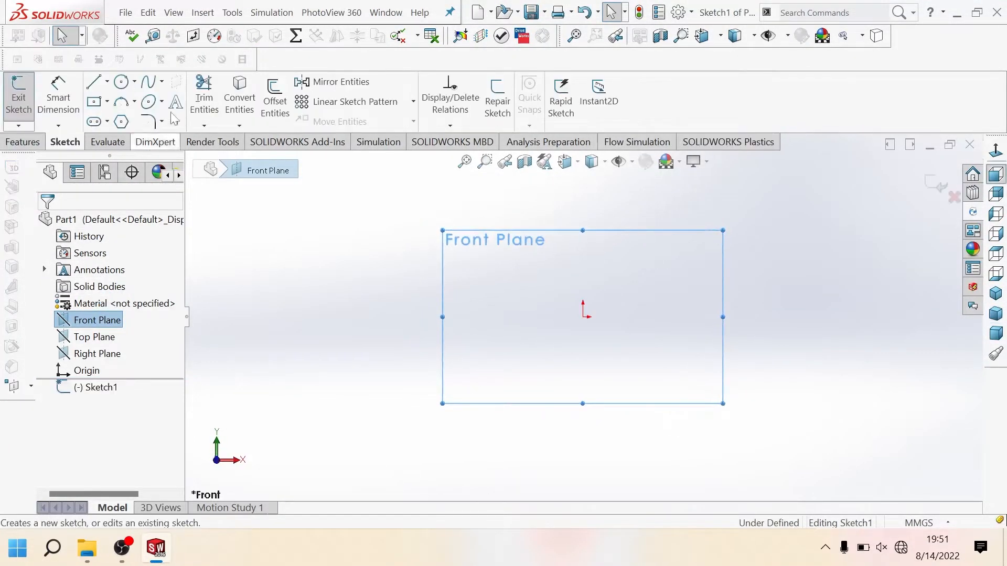
Step: Insert the picture file Silet into the sketch as a Sketch Picture
{"action": "left_click", "coordinate": [232, 14]}
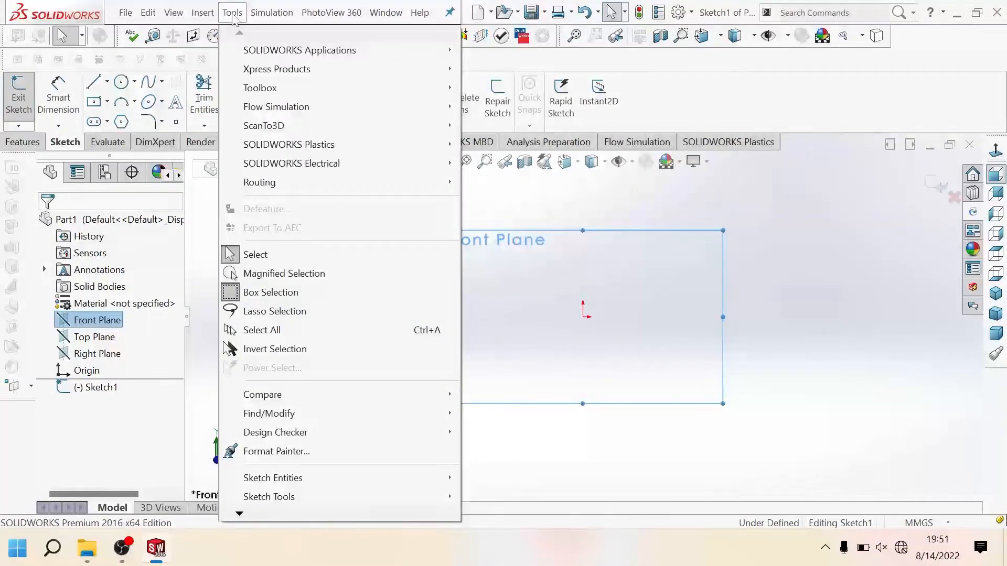
{"action": "mouse_move", "coordinate": [349, 498]}
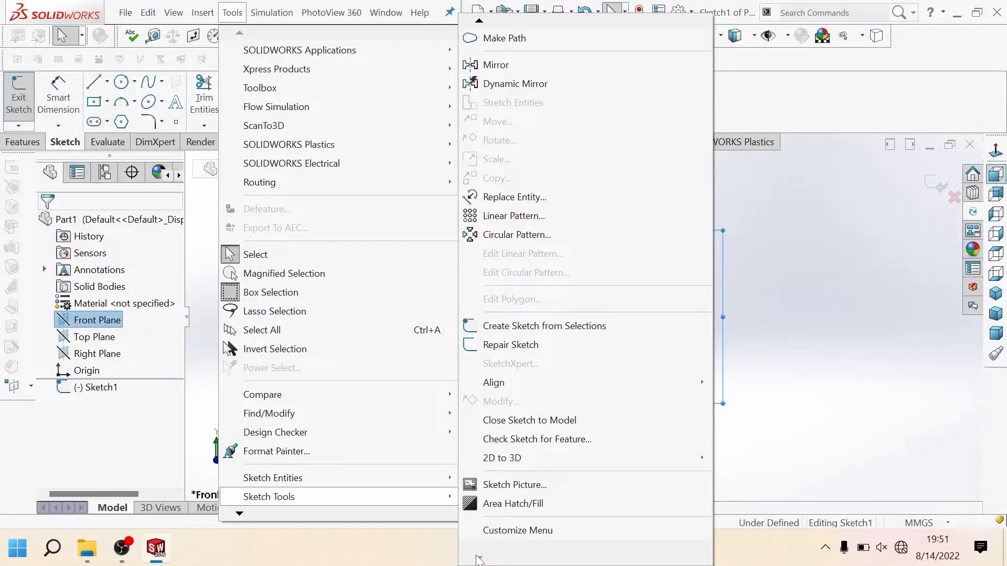
{"action": "left_click", "coordinate": [518, 487]}
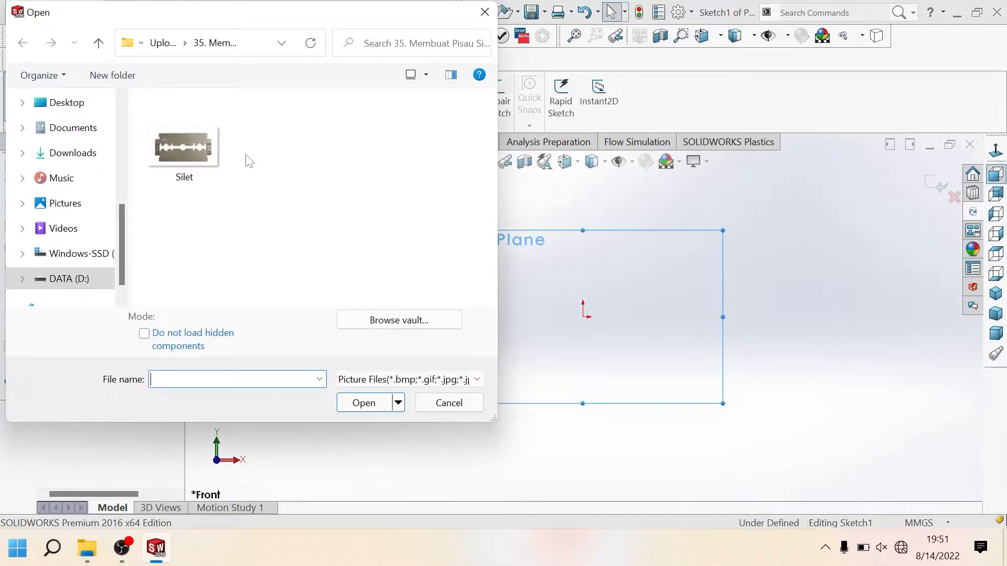
{"action": "left_click", "coordinate": [183, 150]}
{"action": "left_click", "coordinate": [364, 403]}
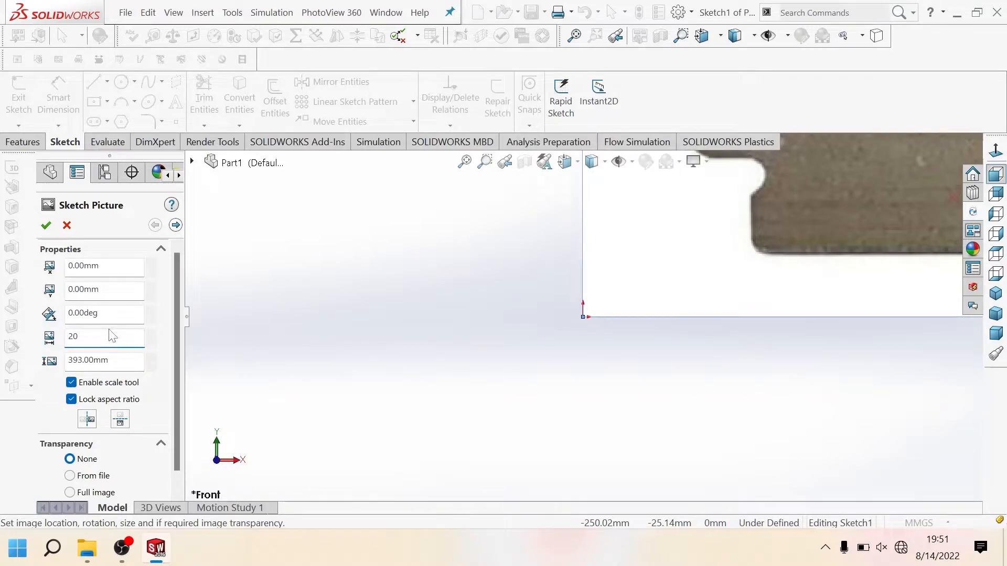
Step: Set the razor blade picture's width to 20 mm with the aspect ratio locked and accept the Sketch Picture settings
{"action": "key", "text": "Return"}
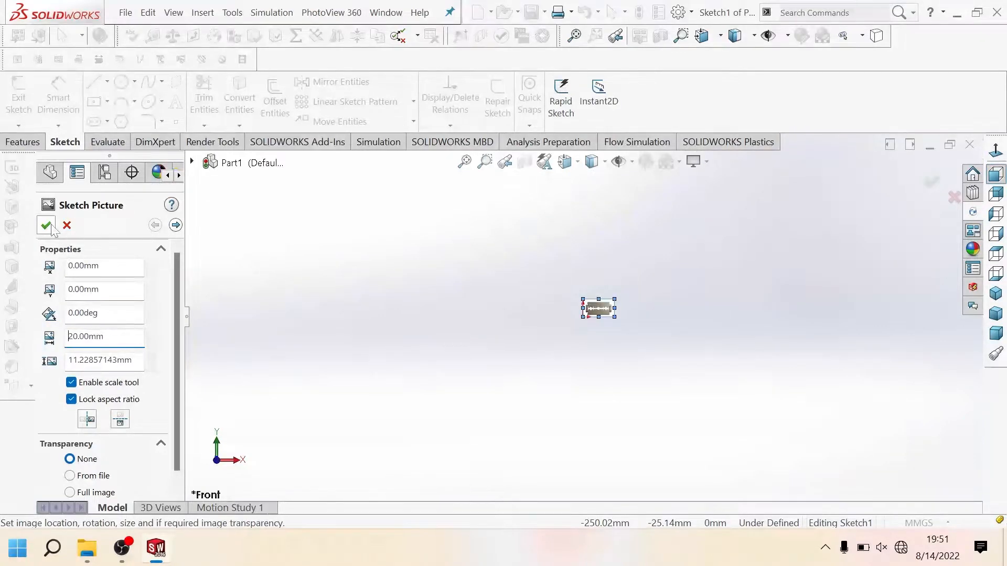
{"action": "scroll", "coordinate": [599, 309], "scroll_direction": "down", "scroll_amount": 6}
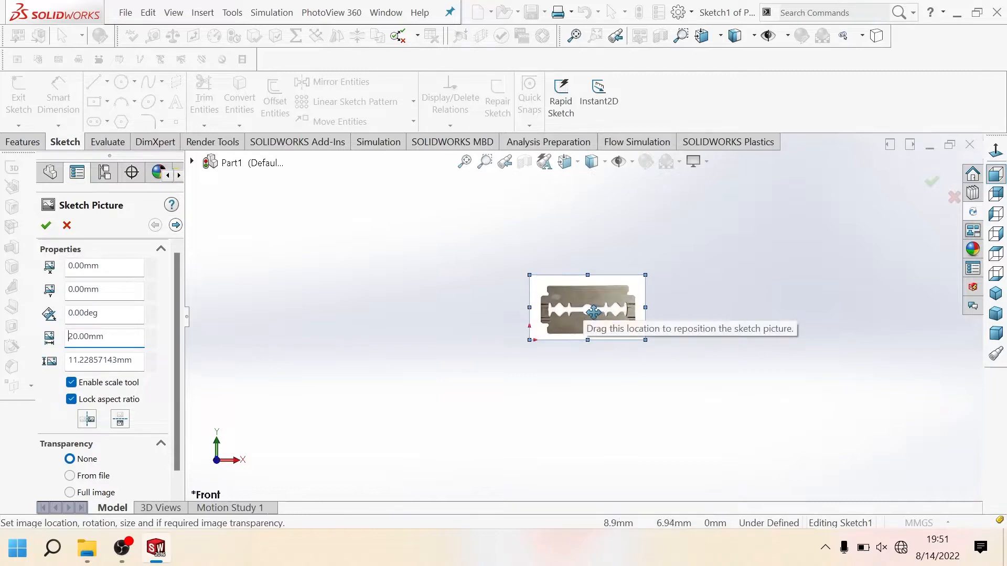
{"action": "scroll", "coordinate": [592, 312], "scroll_direction": "down", "scroll_amount": 2}
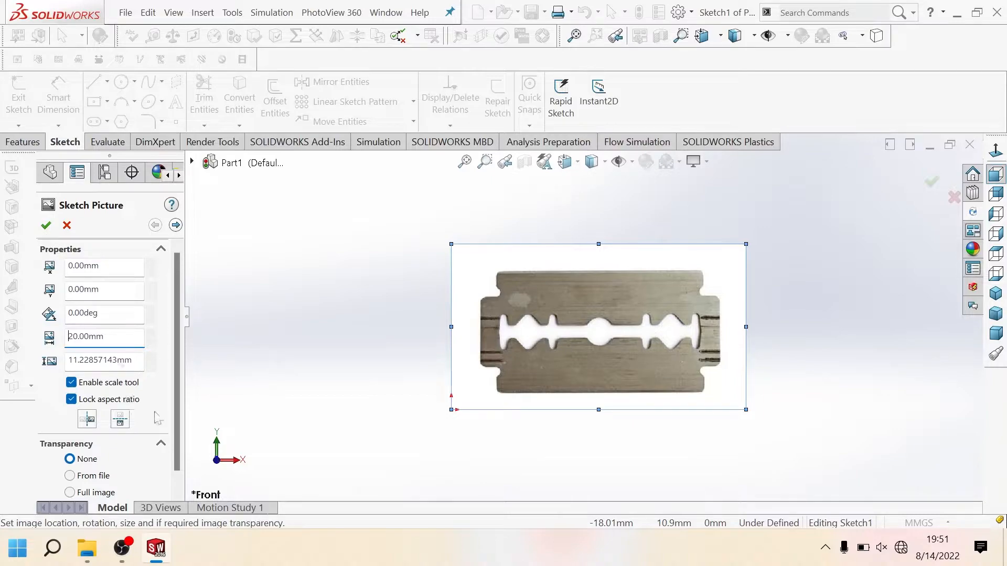
{"action": "mouse_move", "coordinate": [174, 436]}
{"action": "left_mouse_down"}
{"action": "mouse_move", "coordinate": [174, 450]}
{"action": "mouse_move", "coordinate": [175, 427]}
{"action": "left_mouse_up"}
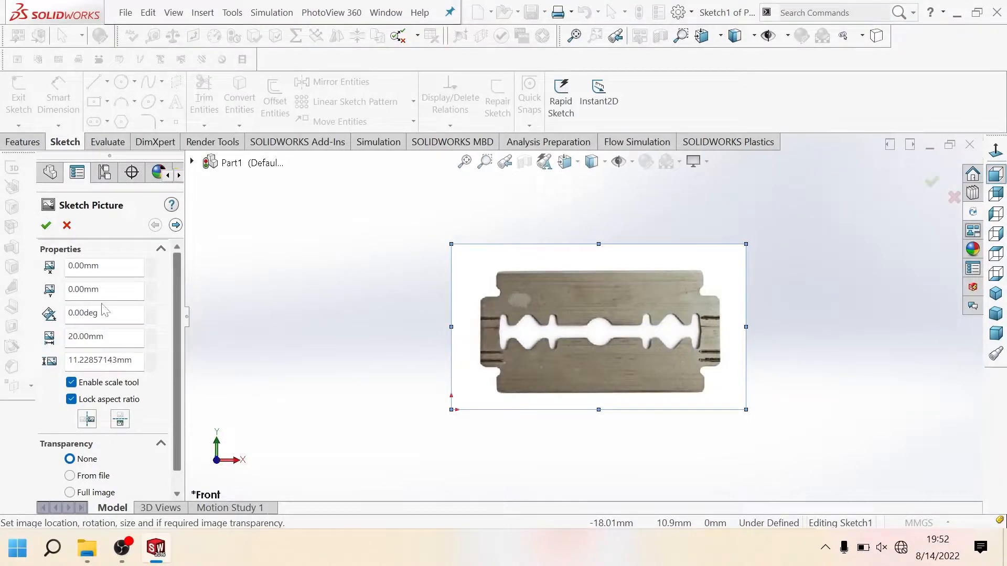
{"action": "left_click", "coordinate": [46, 225]}
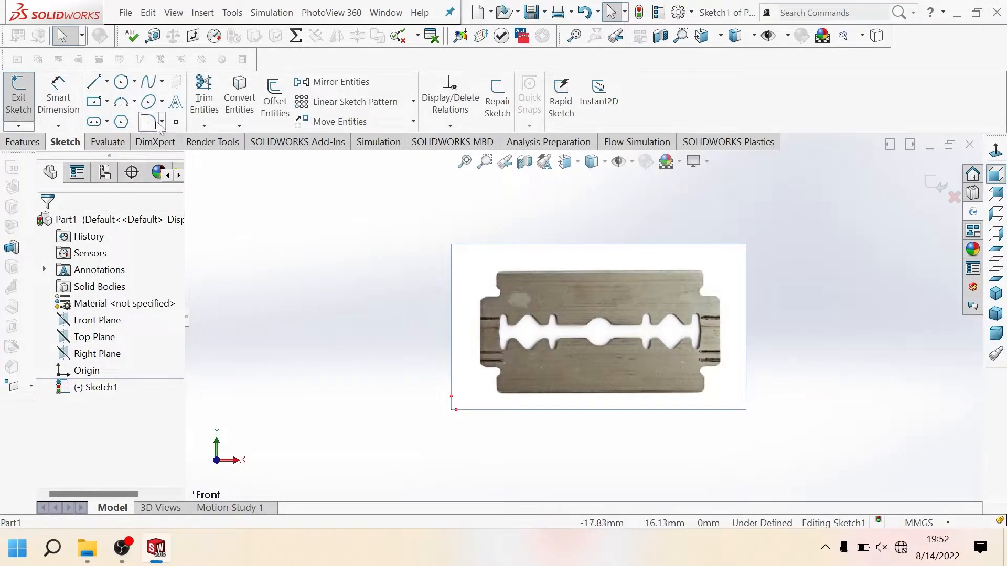
{"action": "left_click", "coordinate": [94, 82]}
{"action": "scroll", "coordinate": [587, 330], "scroll_direction": "down", "scroll_amount": 5}
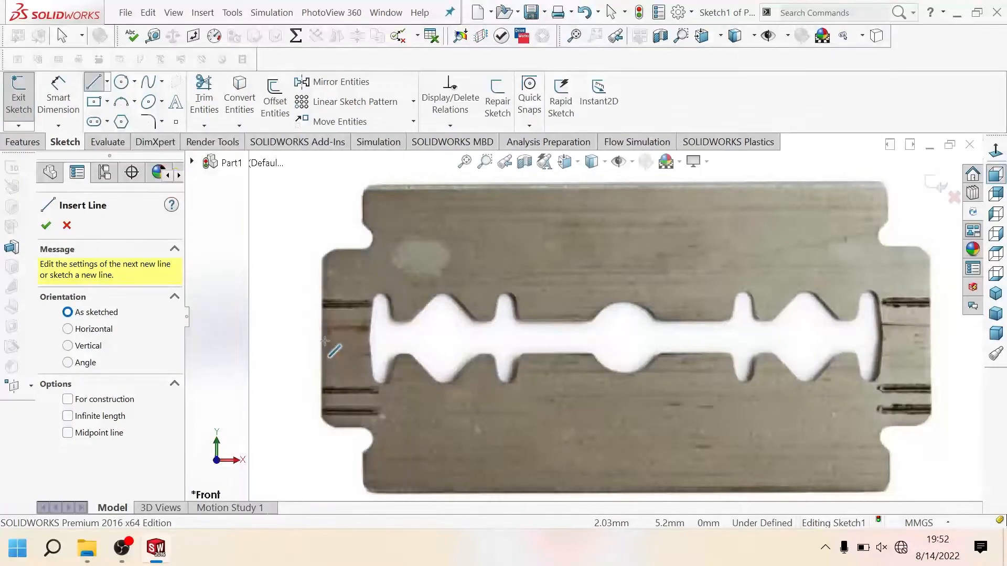
{"action": "left_click", "coordinate": [107, 82]}
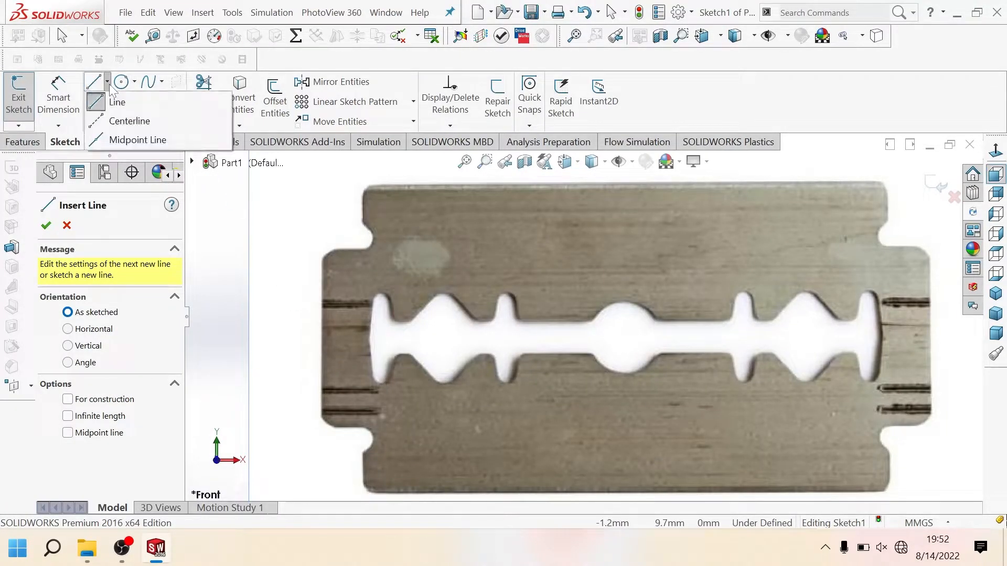
{"action": "left_click", "coordinate": [127, 119]}
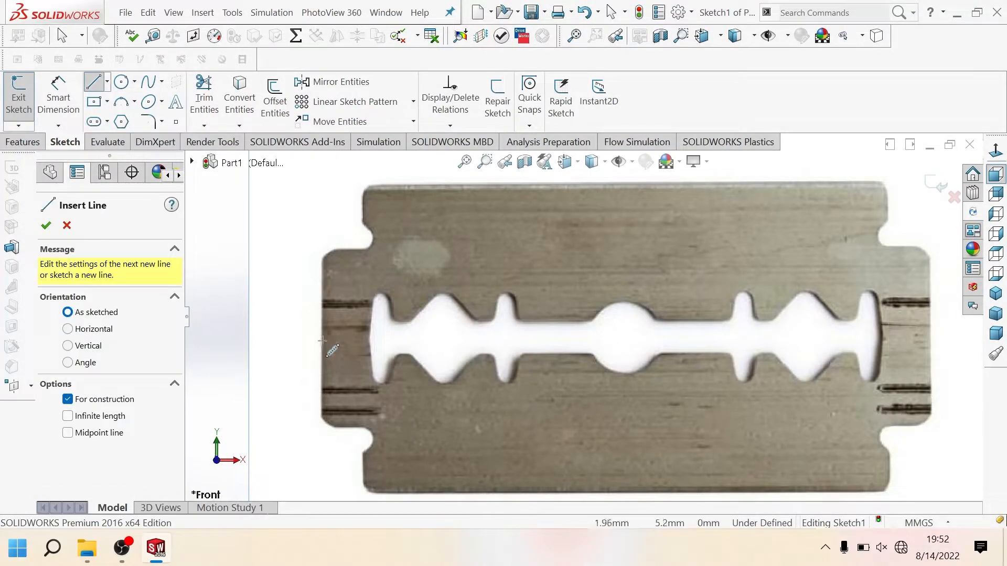
{"action": "left_click", "coordinate": [322, 341]}
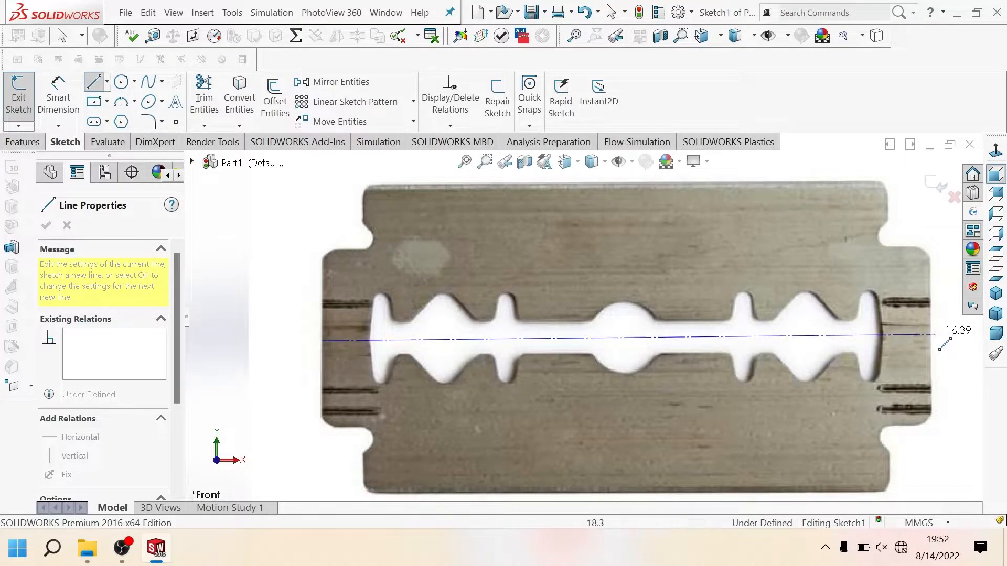
{"action": "left_click", "coordinate": [932, 333]}
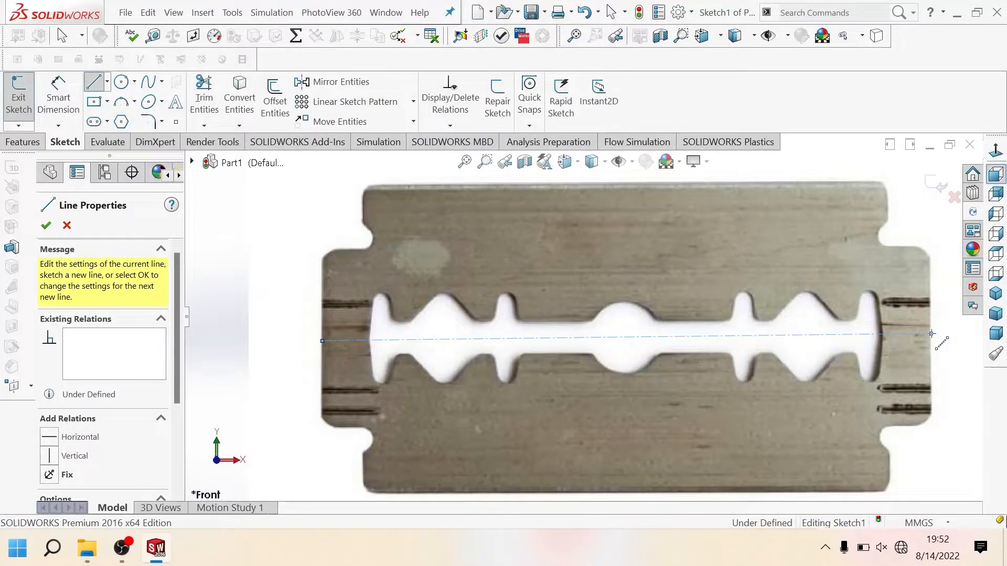
{"action": "key", "text": "Escape"}
{"action": "key", "text": "Escape"}
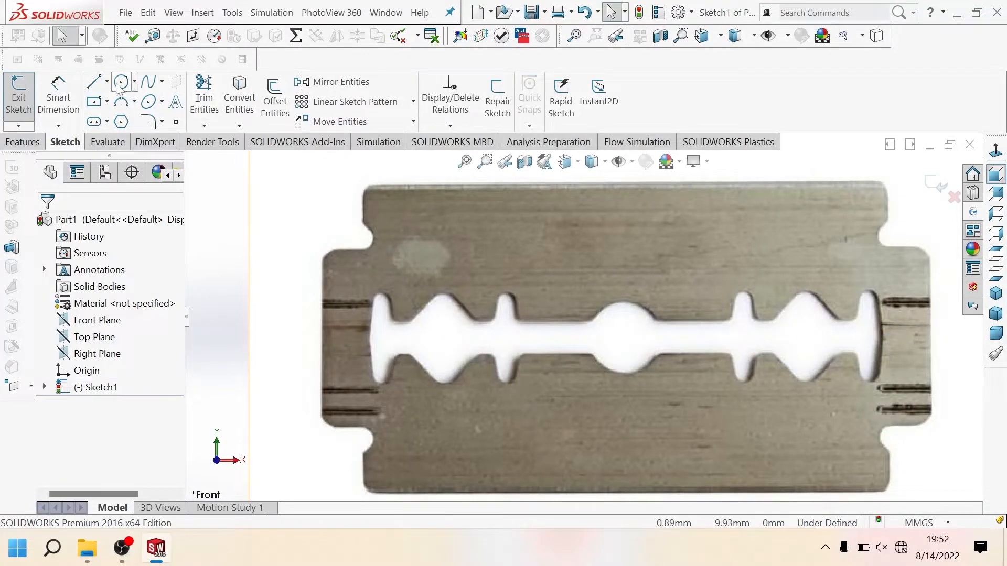
Step: Sketch a horizontal centerline about 16.3 mm long through the blade's middle, from its left edge to its right edge
{"action": "left_click", "coordinate": [107, 82]}
{"action": "left_click", "coordinate": [111, 102]}
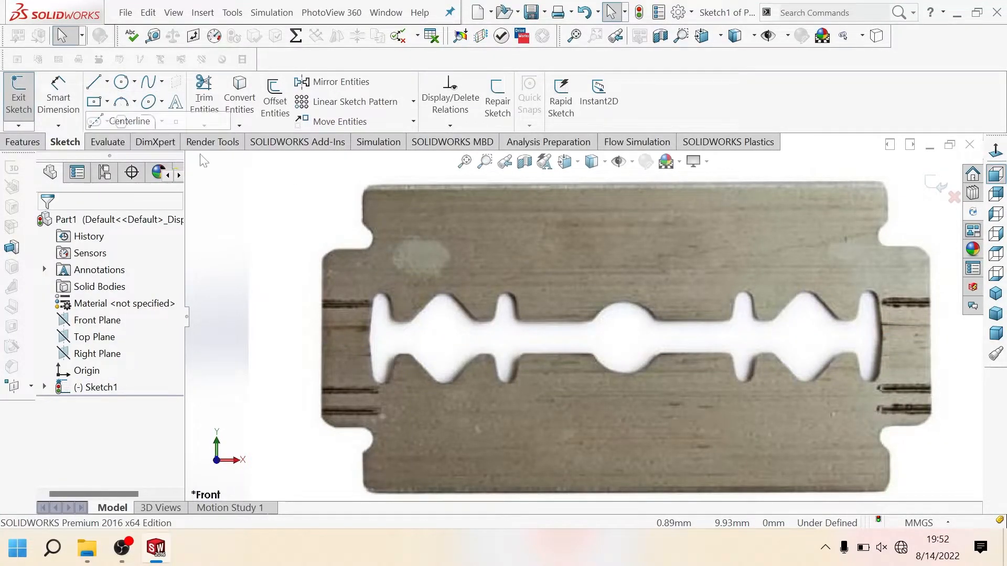
{"action": "left_click", "coordinate": [321, 336]}
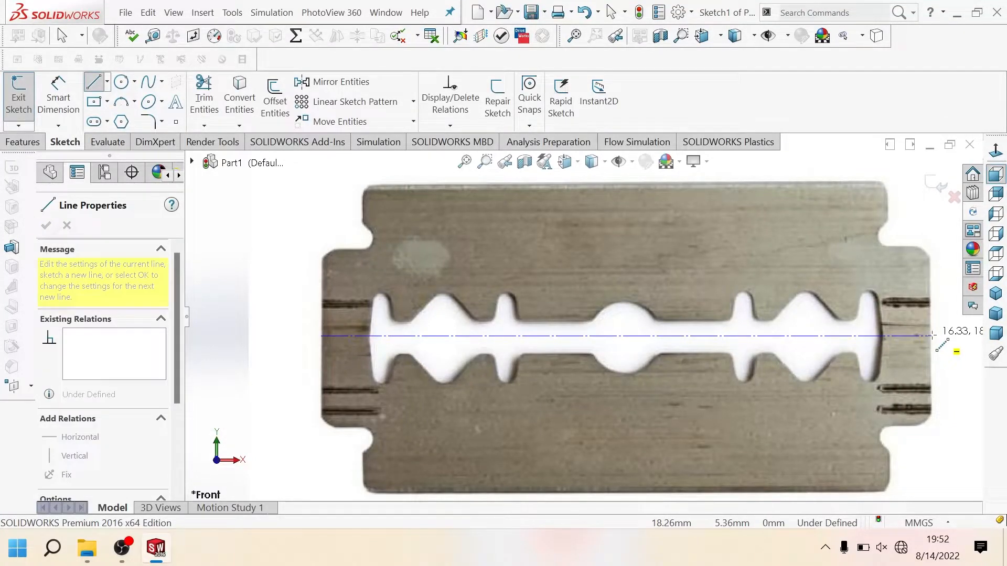
{"action": "left_click", "coordinate": [931, 336]}
{"action": "key", "text": "Escape"}
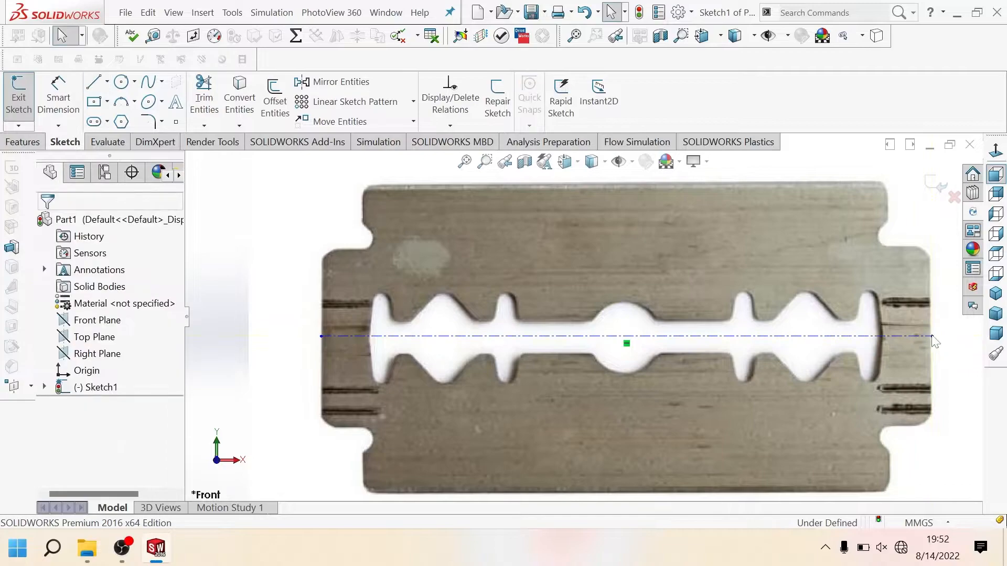
{"action": "scroll", "coordinate": [566, 415], "scroll_direction": "up", "scroll_amount": 1}
{"action": "scroll", "coordinate": [565, 414], "scroll_direction": "down", "scroll_amount": 1}
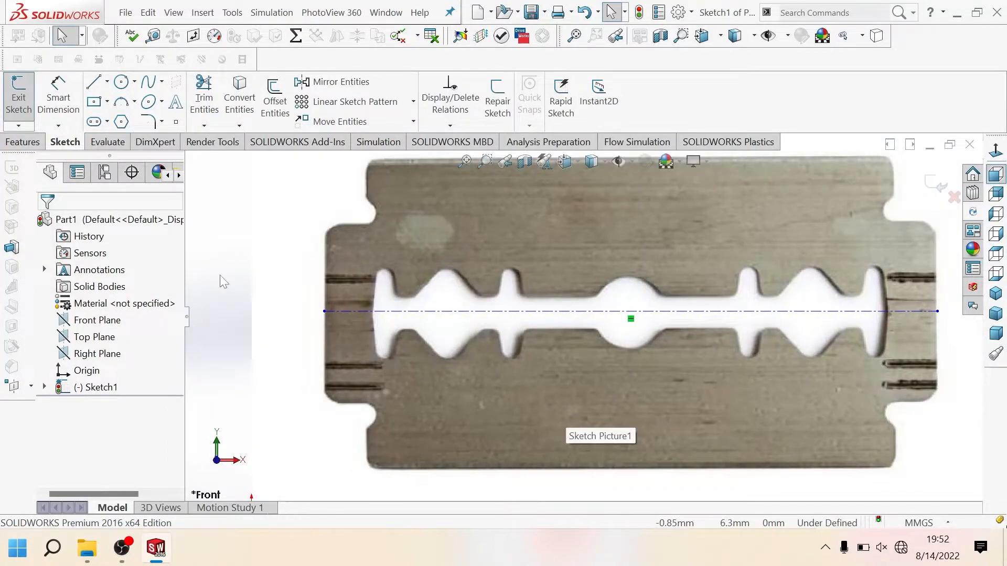
Step: Trace the blade's left edge down from the centerline's left end, continuing with the rounded corner and the short horizontal ledge
{"action": "left_click", "coordinate": [93, 83]}
{"action": "scroll", "coordinate": [336, 351], "scroll_direction": "down", "scroll_amount": 3}
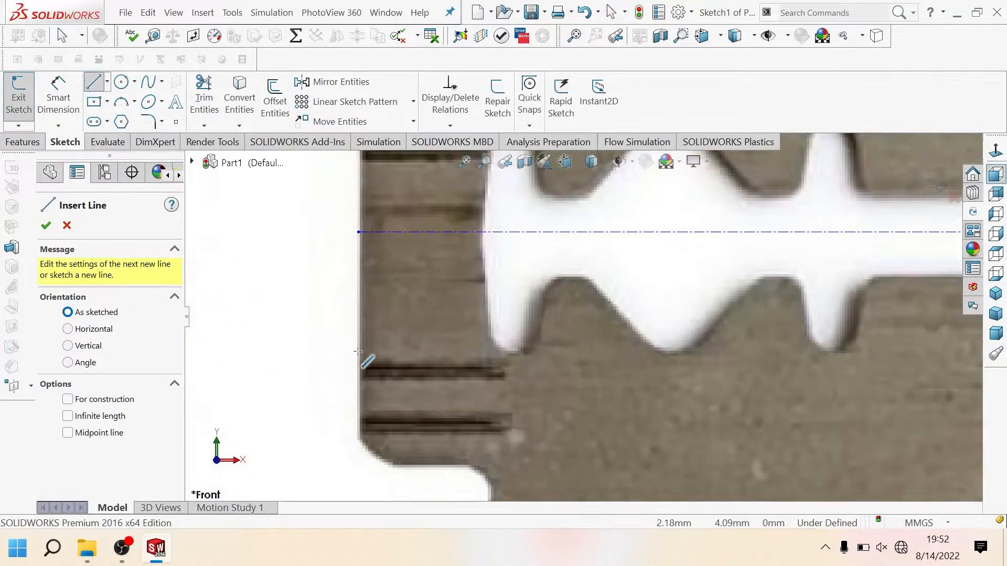
{"action": "left_click", "coordinate": [359, 231]}
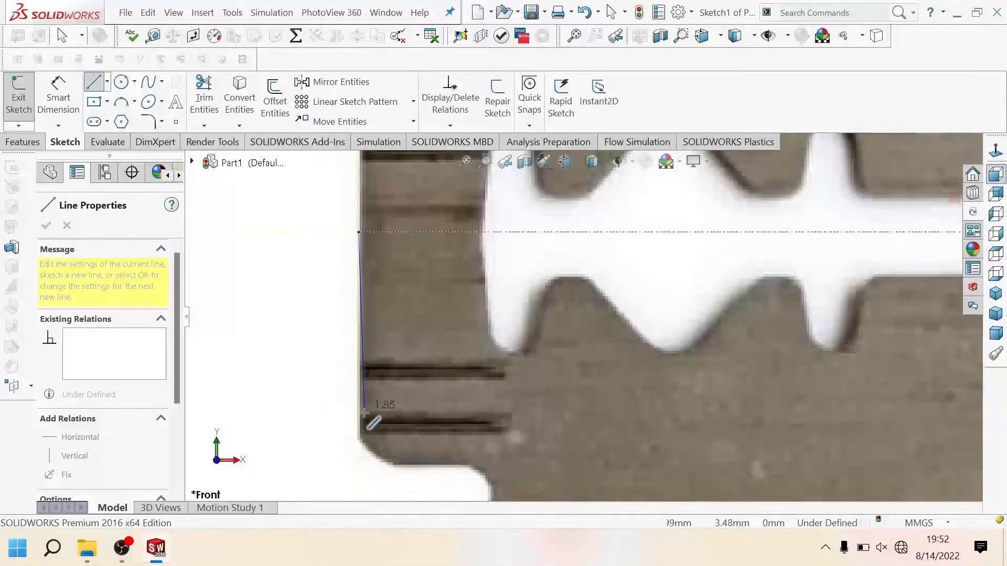
{"action": "left_click", "coordinate": [359, 431]}
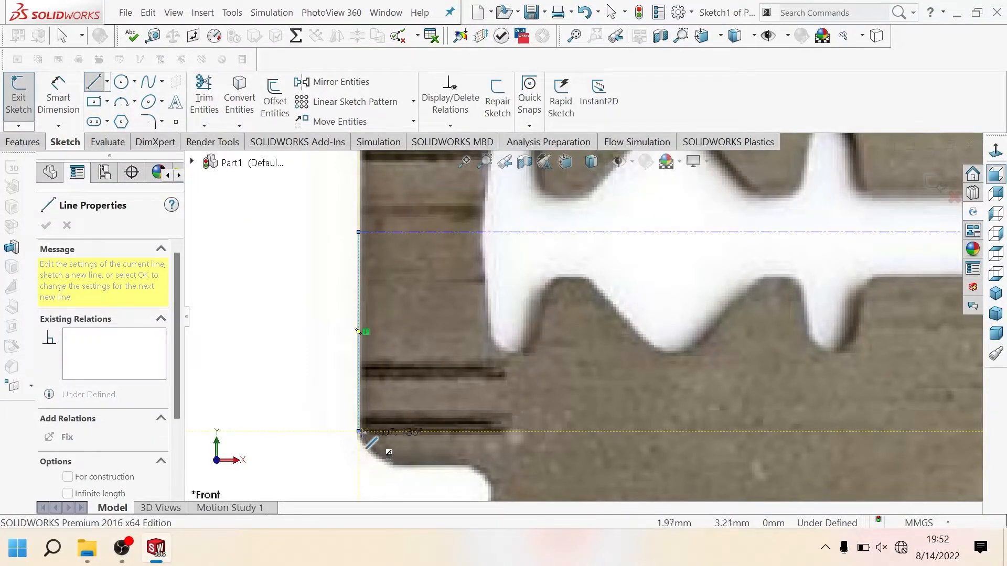
{"action": "left_click", "coordinate": [396, 468]}
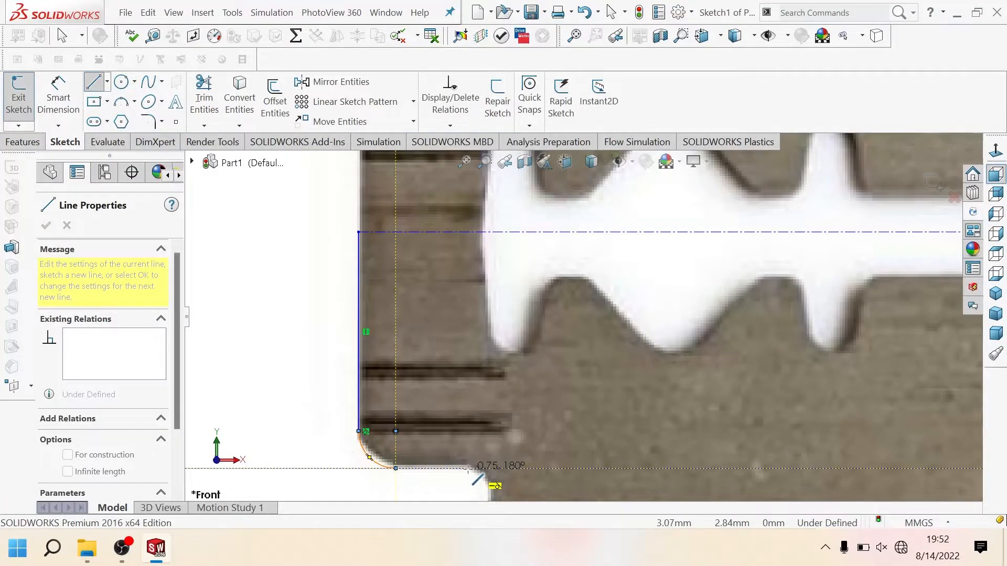
{"action": "left_click", "coordinate": [462, 466]}
Step: Continue the outline from the ledge's end with a tangent arc of about 0.3 mm radius around the lower-left notch
{"action": "scroll", "coordinate": [464, 464], "scroll_direction": "down", "scroll_amount": 3}
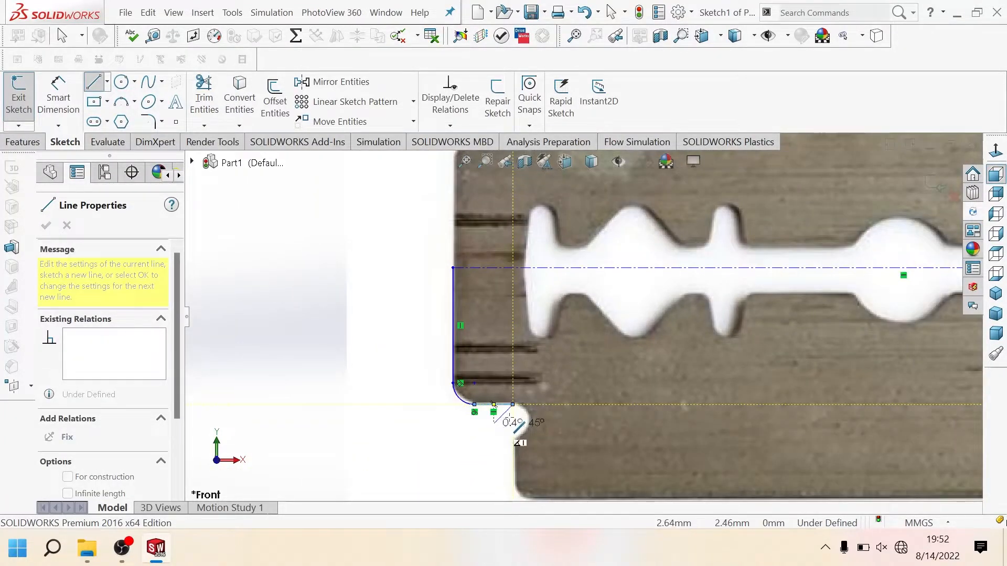
{"action": "scroll", "coordinate": [495, 439], "scroll_direction": "up", "scroll_amount": 4}
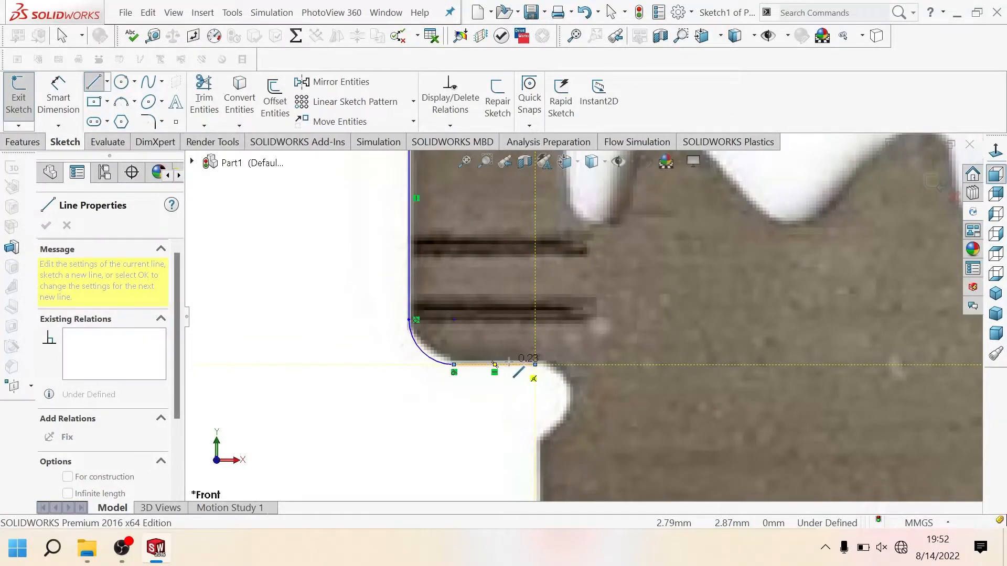
{"action": "left_click", "coordinate": [535, 364]}
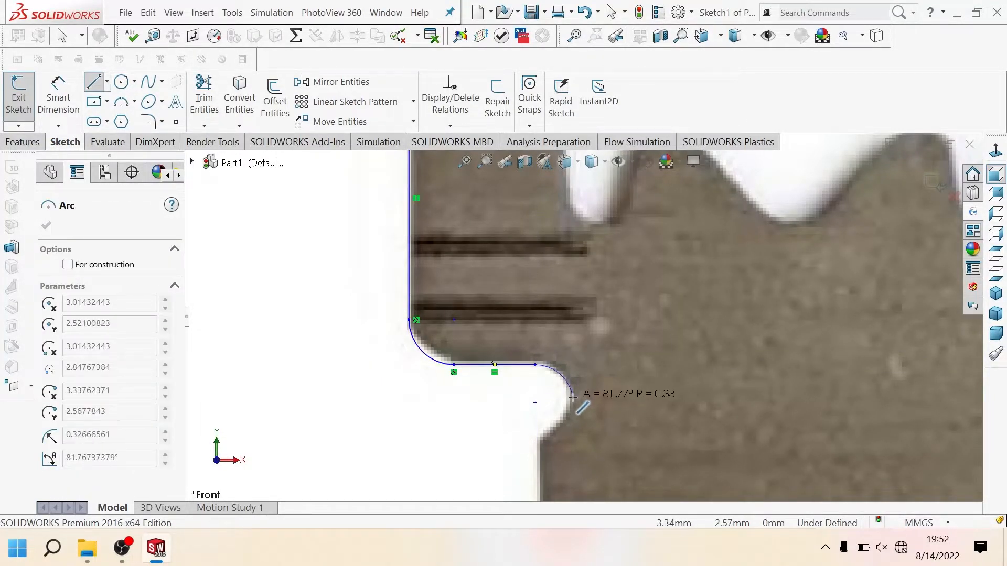
{"action": "left_click", "coordinate": [543, 433]}
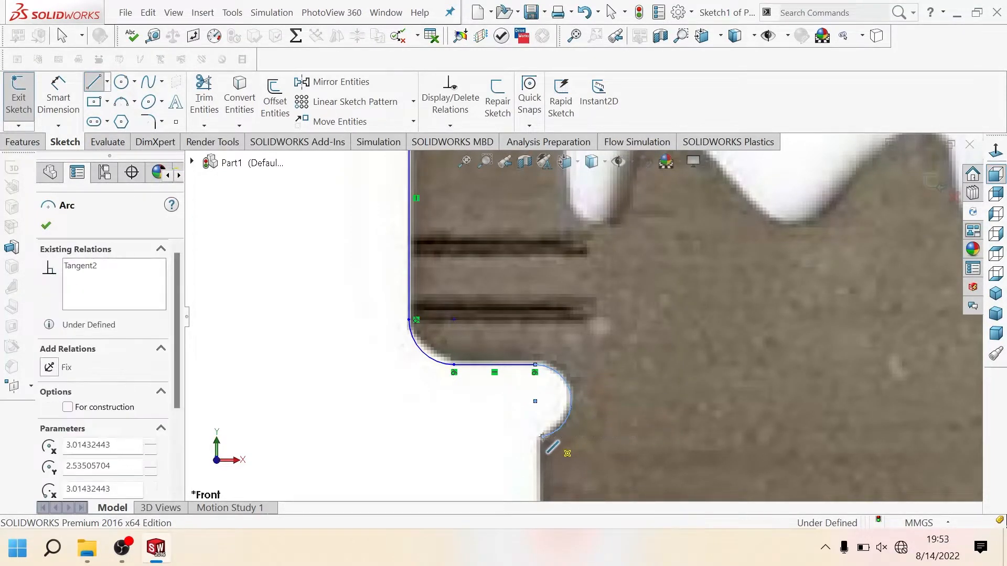
Step: Add a vertical line about 0.84 mm long below the notch and a tangent arc of about 0.27 mm radius around the bottom-left corner
{"action": "scroll", "coordinate": [546, 433], "scroll_direction": "up", "scroll_amount": 2}
{"action": "scroll", "coordinate": [547, 433], "scroll_direction": "down", "scroll_amount": 2}
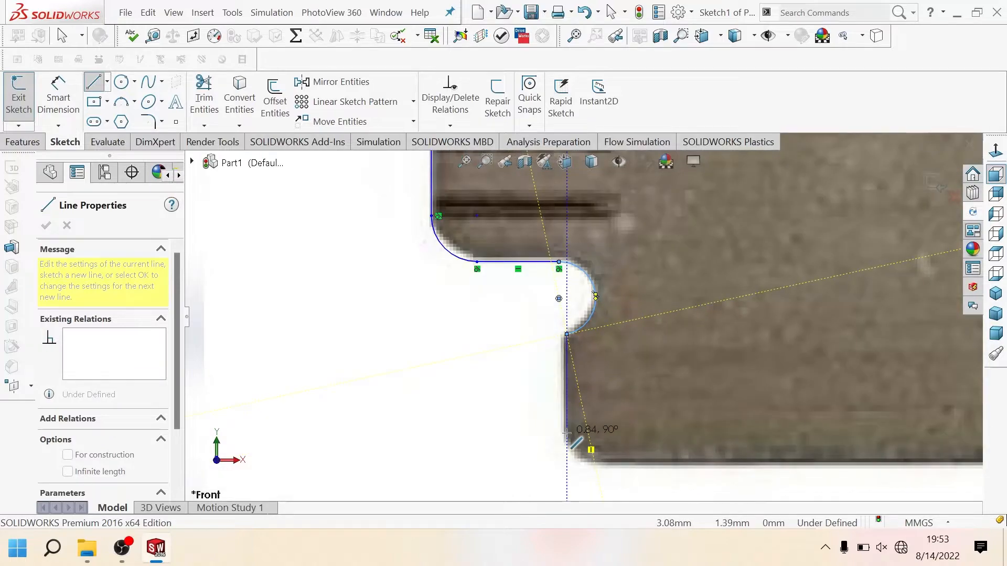
{"action": "left_click", "coordinate": [566, 433]}
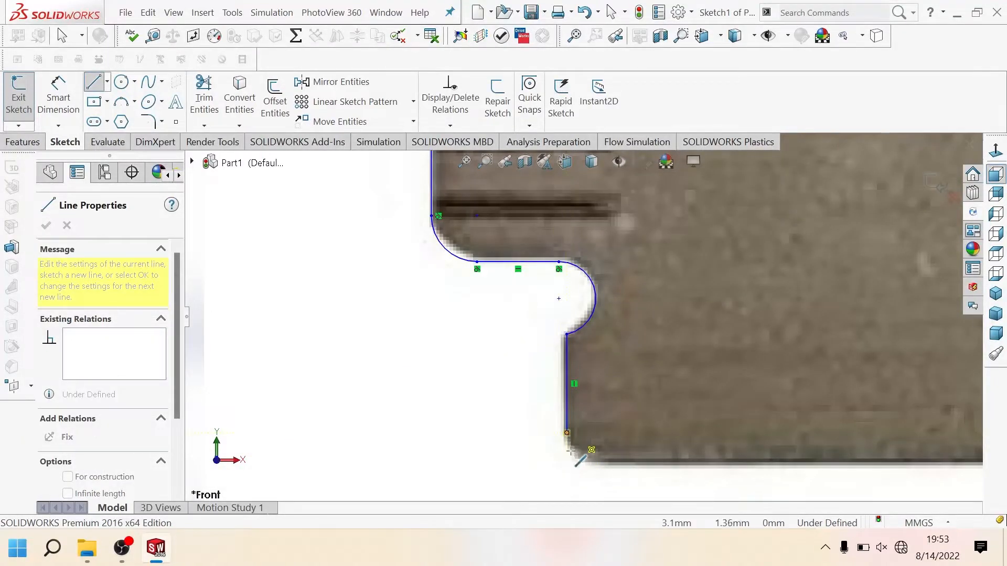
{"action": "left_click", "coordinate": [594, 465]}
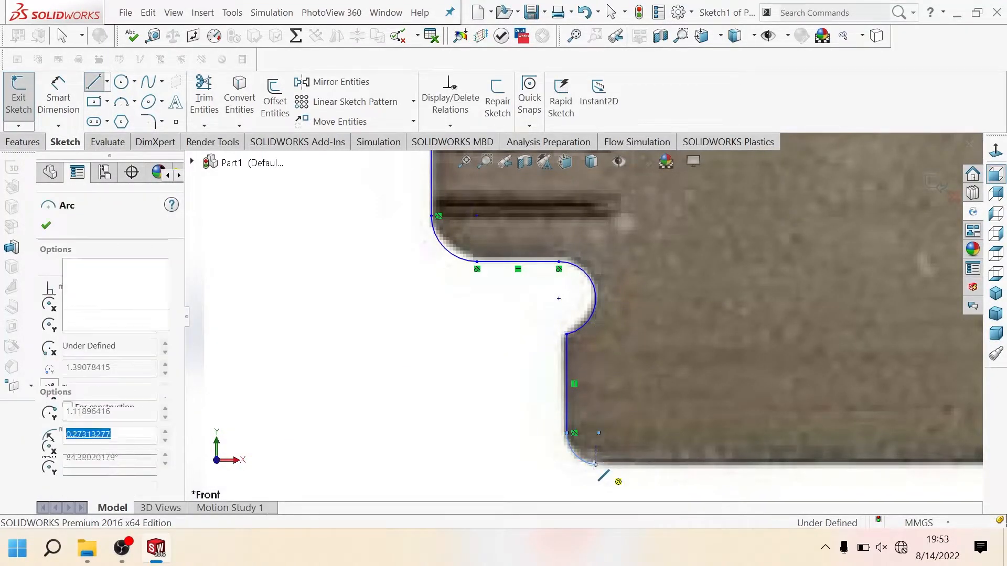
Step: Draw the blade's bottom edge as a line about 13.6 mm long, from the bottom-left corner arc to the start of the bottom-right corner
{"action": "scroll", "coordinate": [681, 459], "scroll_direction": "up", "scroll_amount": 5}
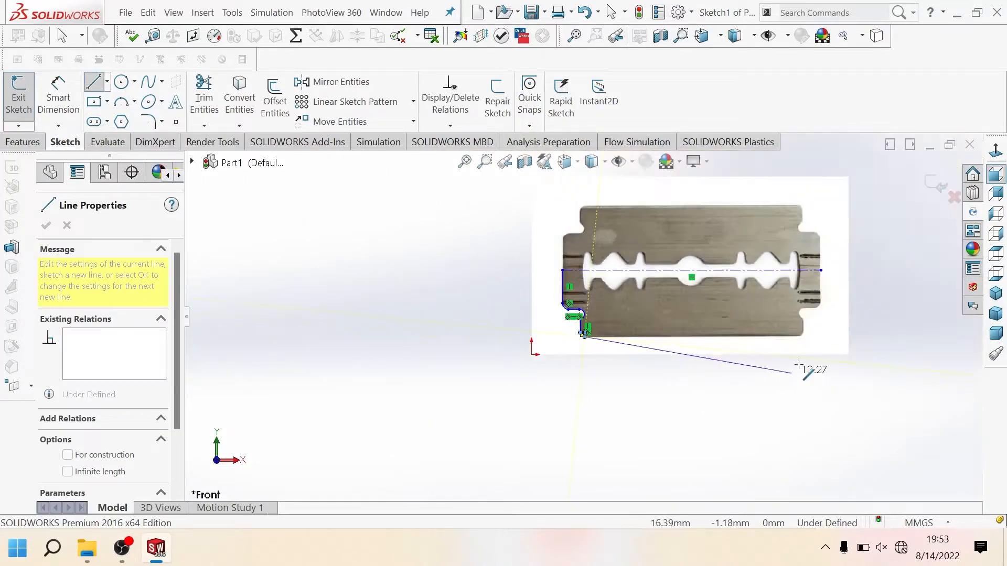
{"action": "scroll", "coordinate": [797, 362], "scroll_direction": "down", "scroll_amount": 8}
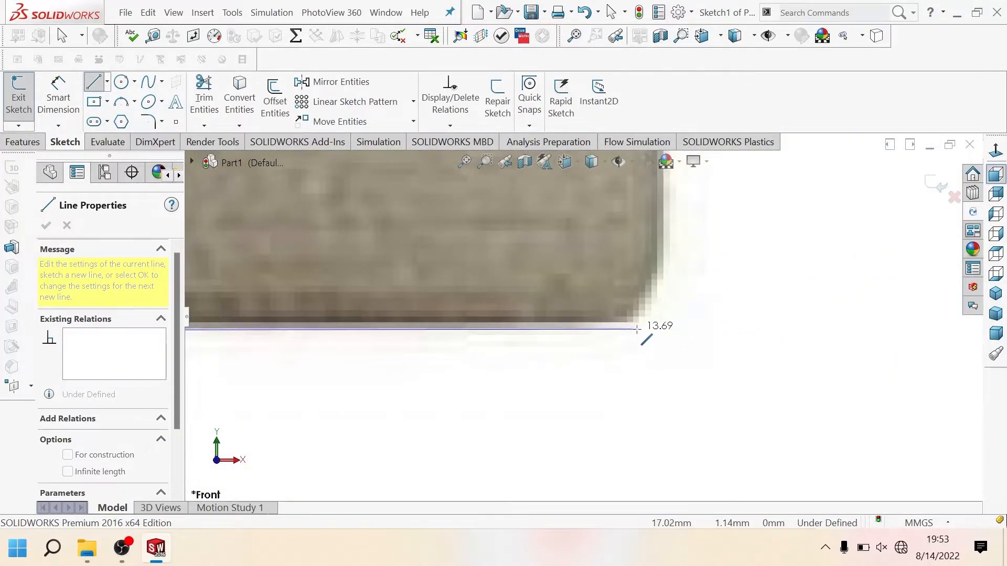
{"action": "left_click", "coordinate": [617, 323]}
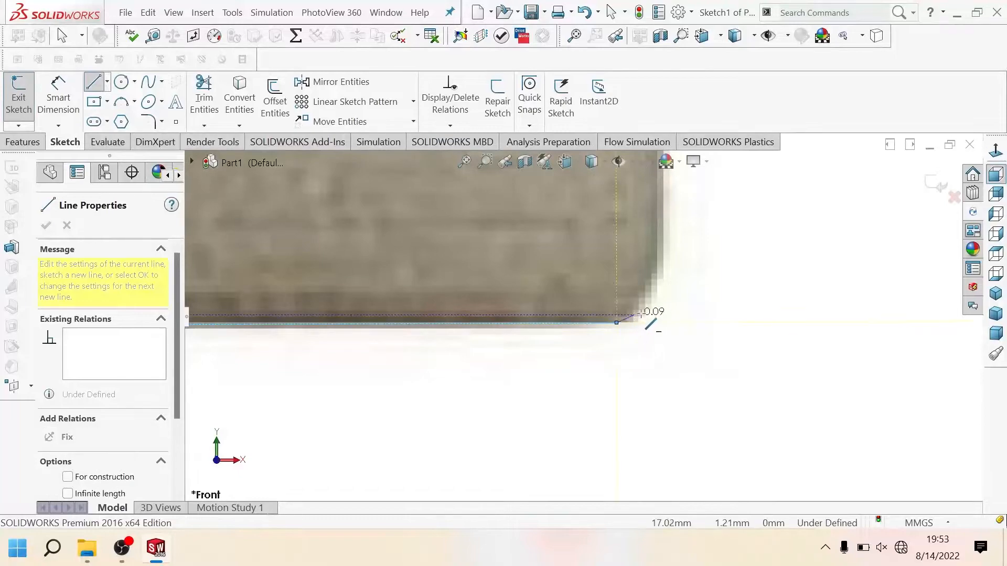
{"action": "key", "text": "Escape"}
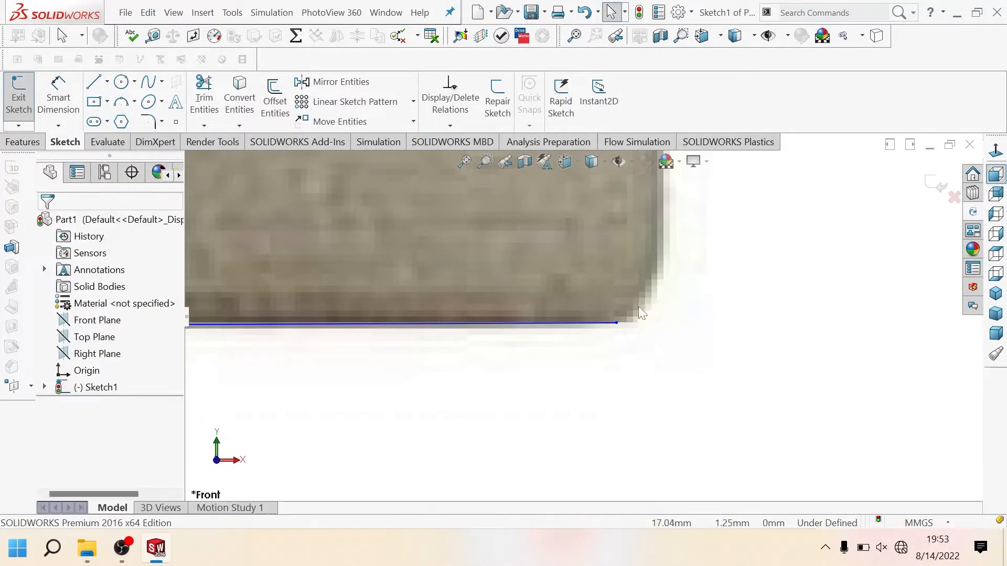
{"action": "key", "text": "l"}
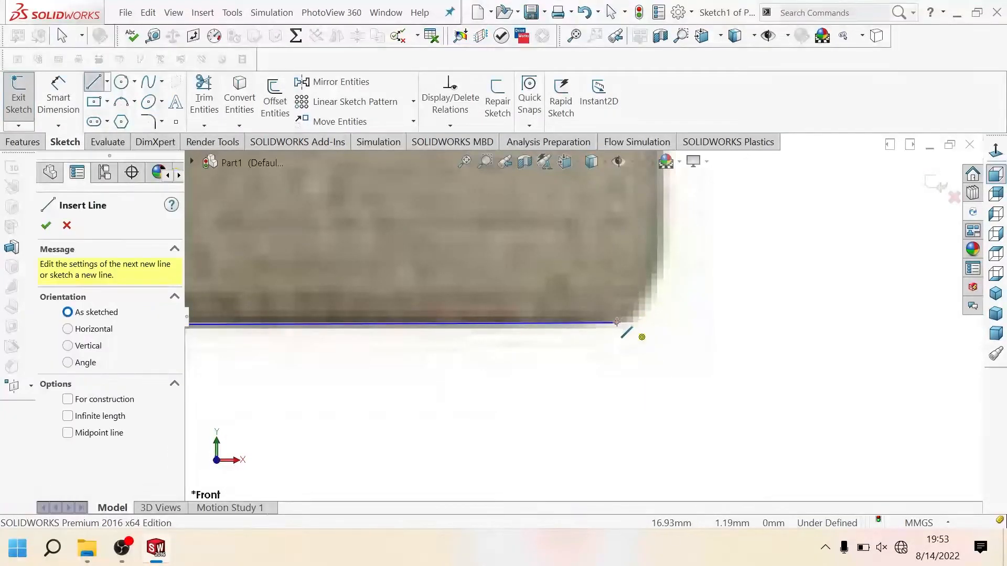
{"action": "left_click", "coordinate": [617, 323]}
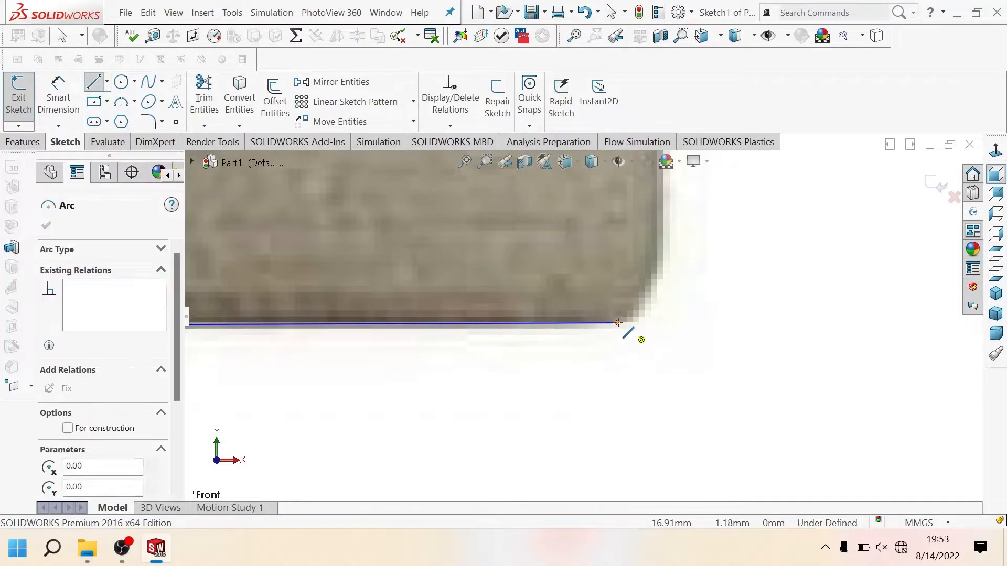
{"action": "key", "text": "Escape"}
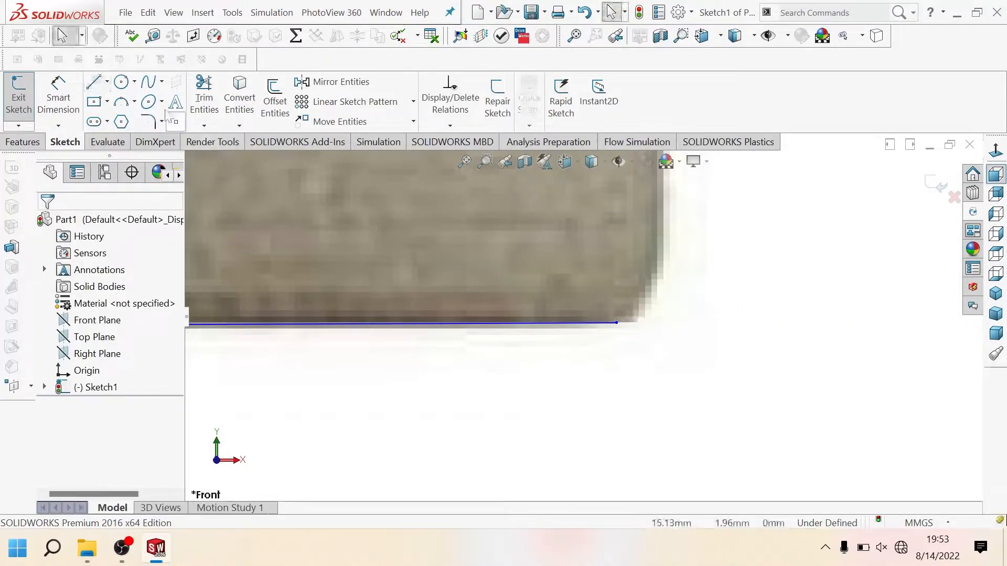
{"action": "left_click", "coordinate": [94, 81]}
{"action": "left_click", "coordinate": [617, 323]}
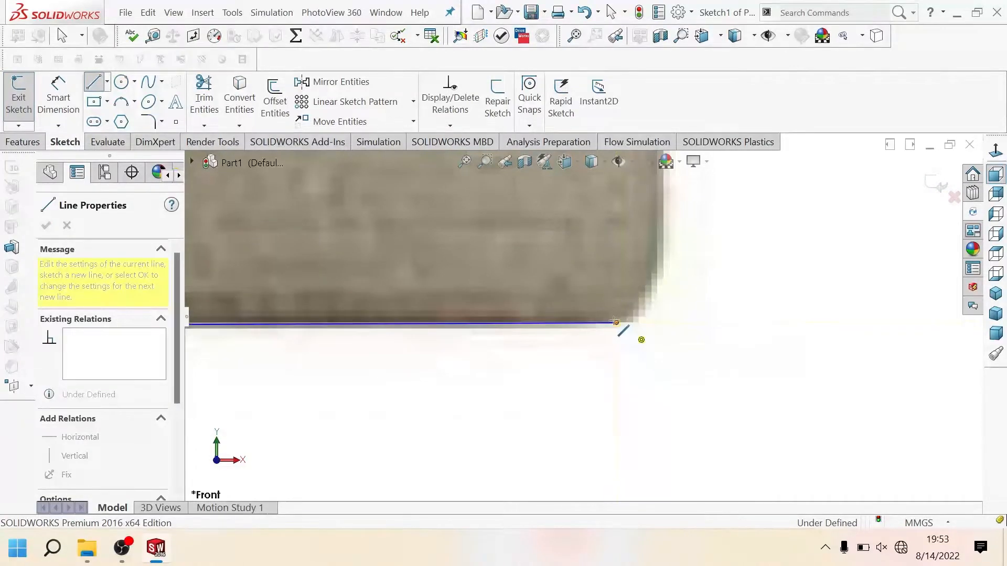
{"action": "key", "text": "Escape"}
{"action": "key", "text": "Escape"}
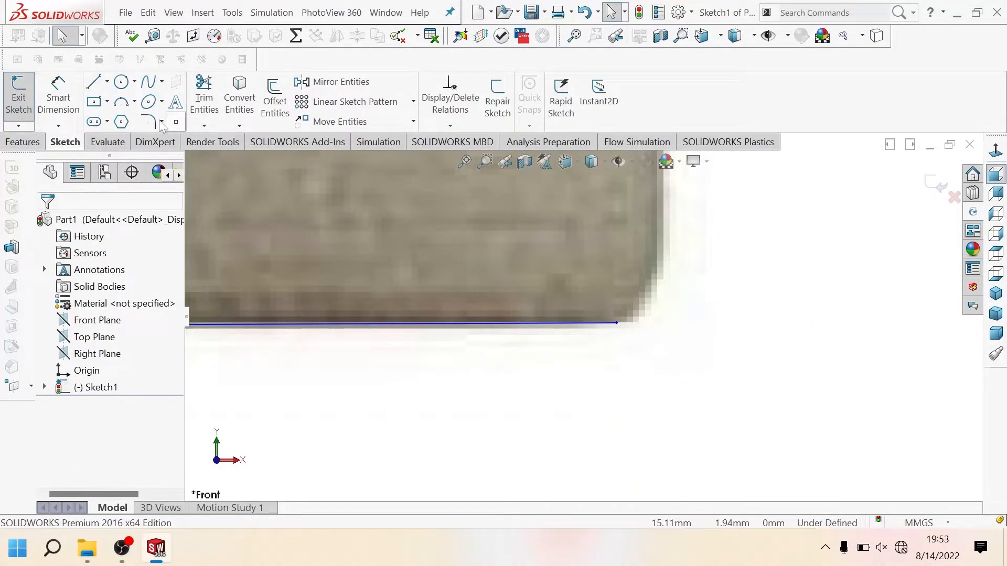
Step: Round the blade's bottom-right corner with a 90° tangent arc of about 0.21 mm radius and add a vertical line up to the notch
{"action": "left_click", "coordinate": [94, 83]}
{"action": "left_click", "coordinate": [617, 323]}
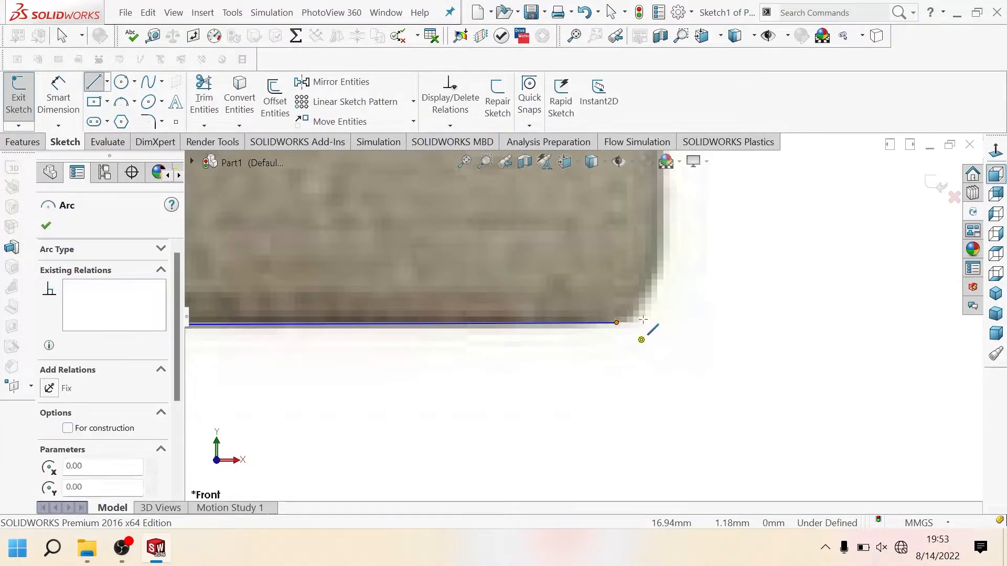
{"action": "left_click", "coordinate": [661, 278]}
{"action": "scroll", "coordinate": [648, 269], "scroll_direction": "up", "scroll_amount": 5}
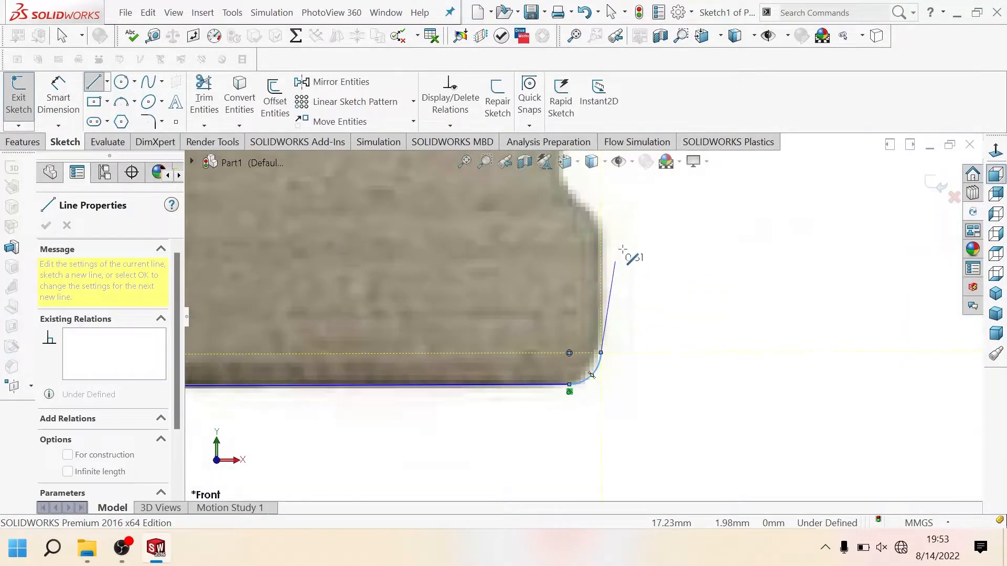
{"action": "left_click", "coordinate": [589, 228]}
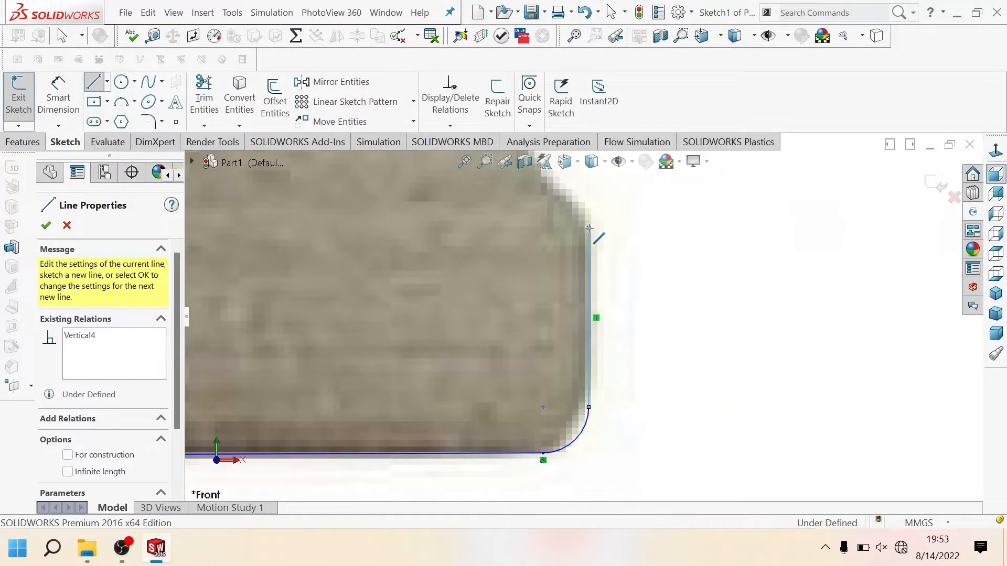
Step: Continue the outline from the vertical line's upper end into the lower-right notch with two tangent arcs
{"action": "scroll", "coordinate": [589, 228], "scroll_direction": "up", "scroll_amount": 5}
{"action": "scroll", "coordinate": [587, 278], "scroll_direction": "down", "scroll_amount": 5}
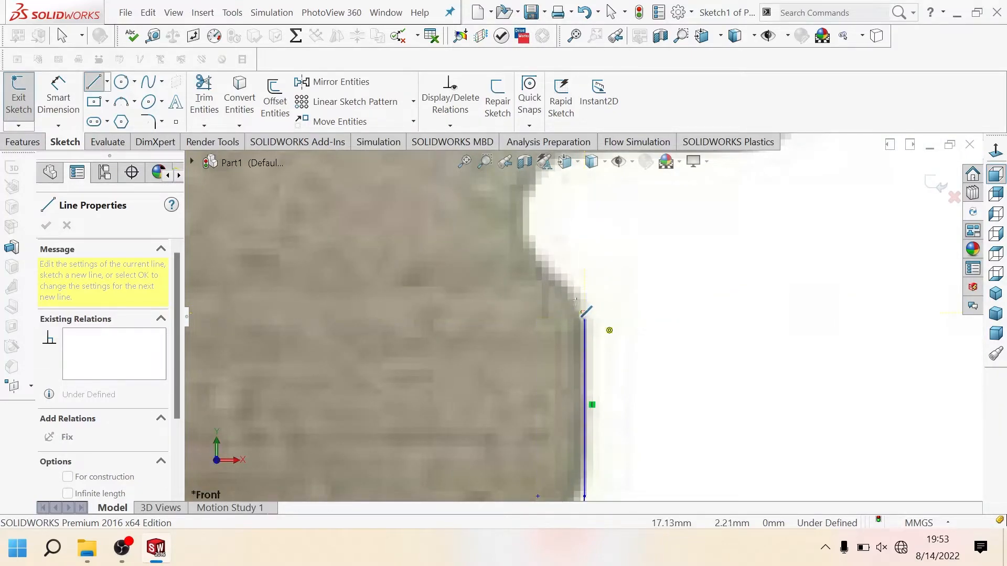
{"action": "left_click", "coordinate": [561, 279]}
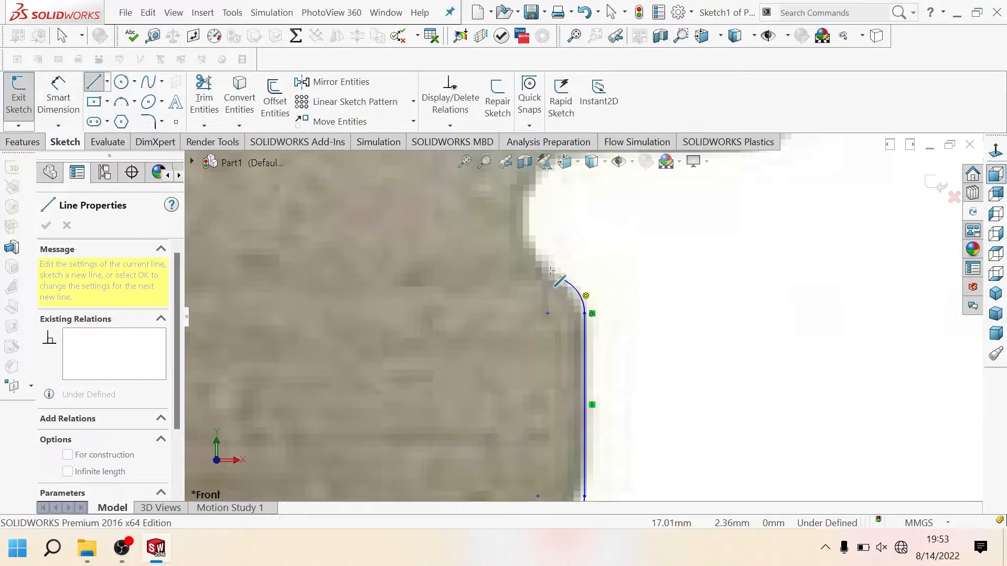
{"action": "left_click", "coordinate": [526, 248]}
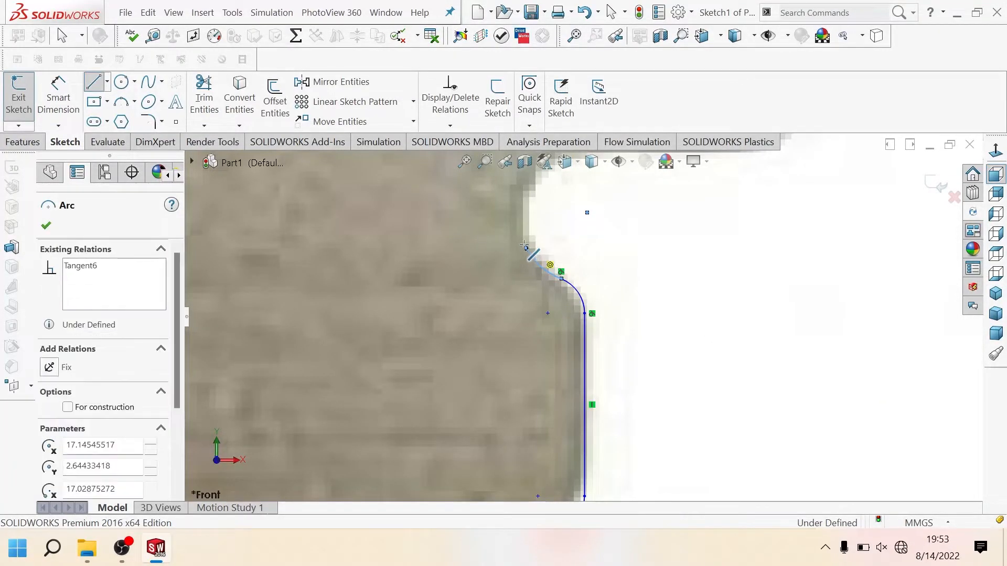
Step: Trace the notch's inner side with a tangent arc of about 0.16 mm radius, a short vertical line and an arc of about 0.14 mm radius
{"action": "scroll", "coordinate": [526, 243], "scroll_direction": "up", "scroll_amount": 2}
{"action": "scroll", "coordinate": [538, 228], "scroll_direction": "down", "scroll_amount": 5}
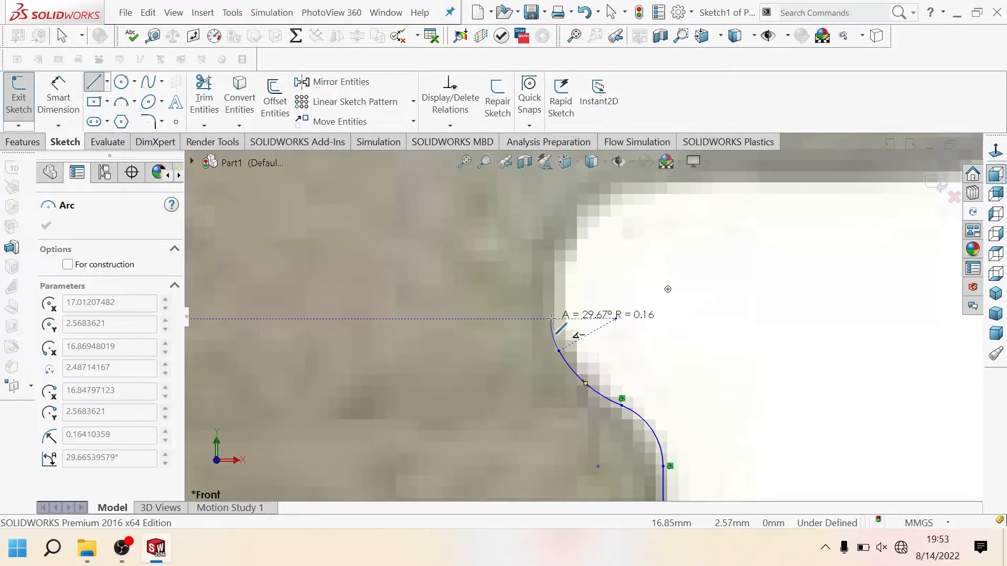
{"action": "left_click", "coordinate": [551, 318]}
{"action": "left_click", "coordinate": [550, 278]}
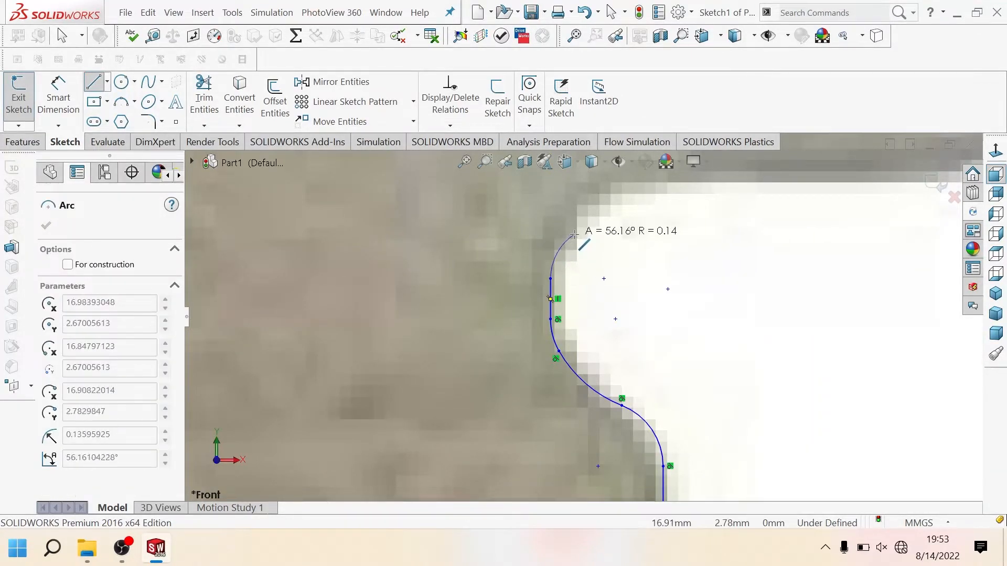
{"action": "left_click", "coordinate": [574, 234]}
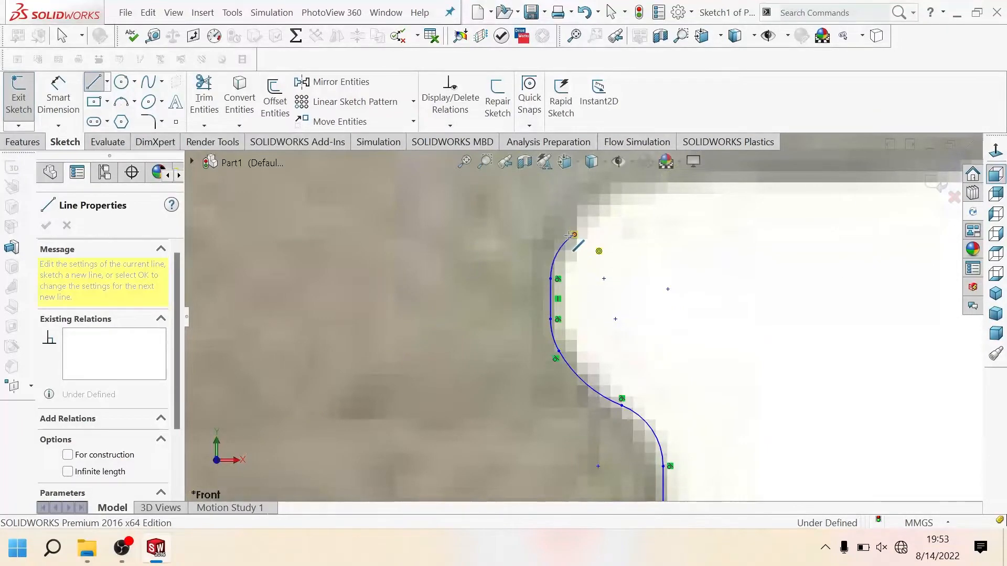
{"action": "key", "text": "Escape"}
{"action": "key", "text": "Escape"}
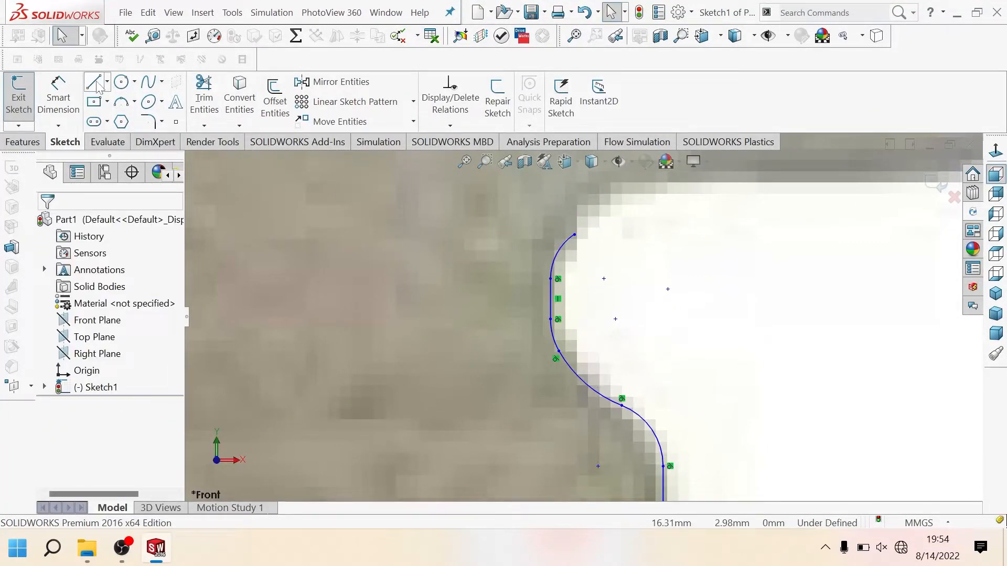
Step: Finish the top of the lower-right notch with two small arcs and add a horizontal ledge line about 0.8 mm long
{"action": "left_click", "coordinate": [574, 234]}
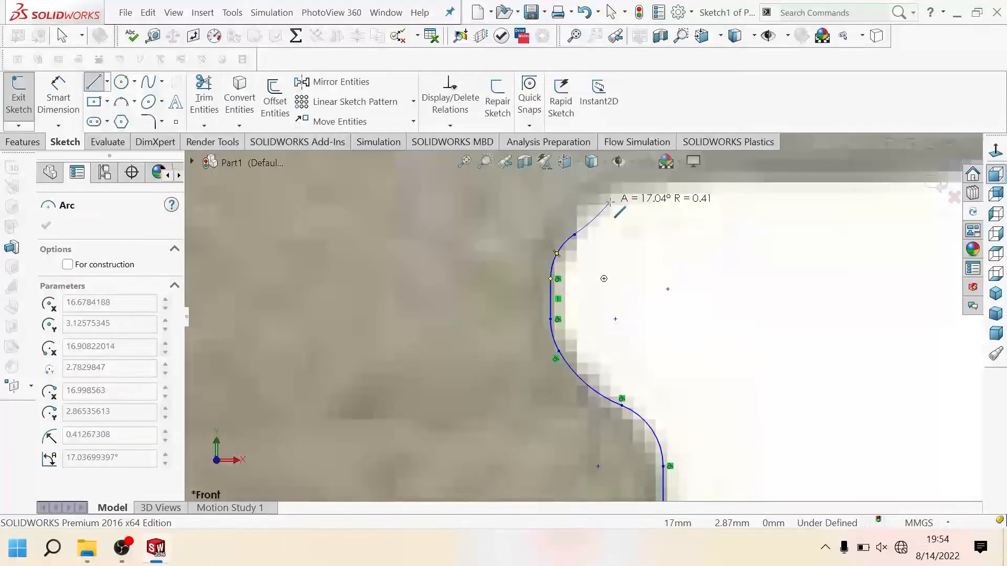
{"action": "left_click", "coordinate": [607, 198]}
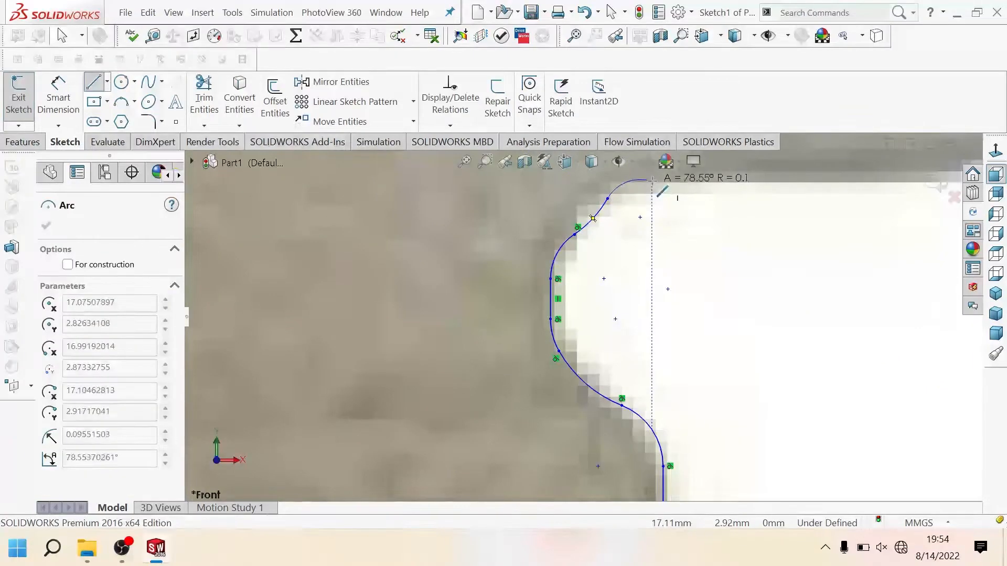
{"action": "left_click", "coordinate": [641, 180]}
{"action": "scroll", "coordinate": [711, 192], "scroll_direction": "up", "scroll_amount": 4}
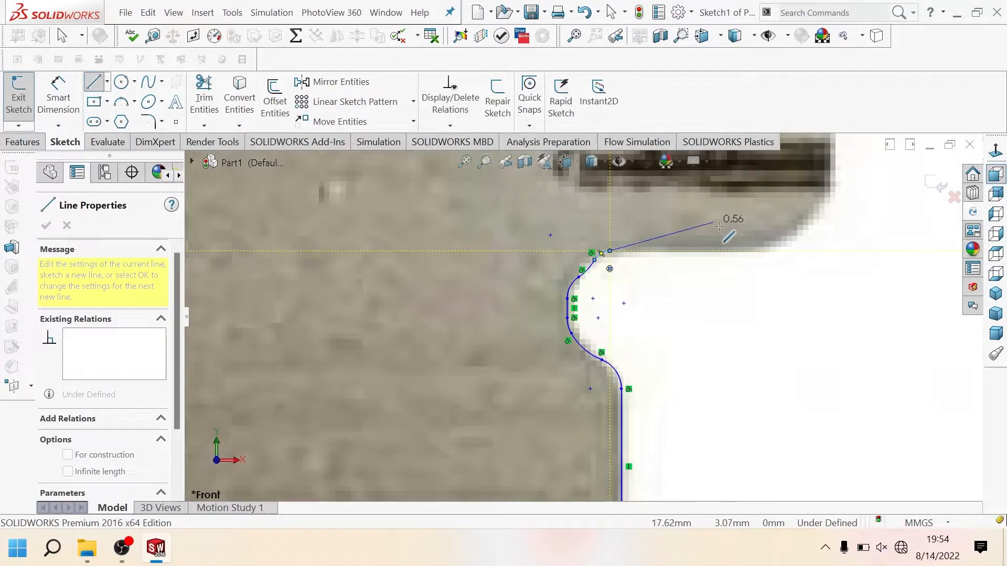
{"action": "left_click", "coordinate": [761, 250]}
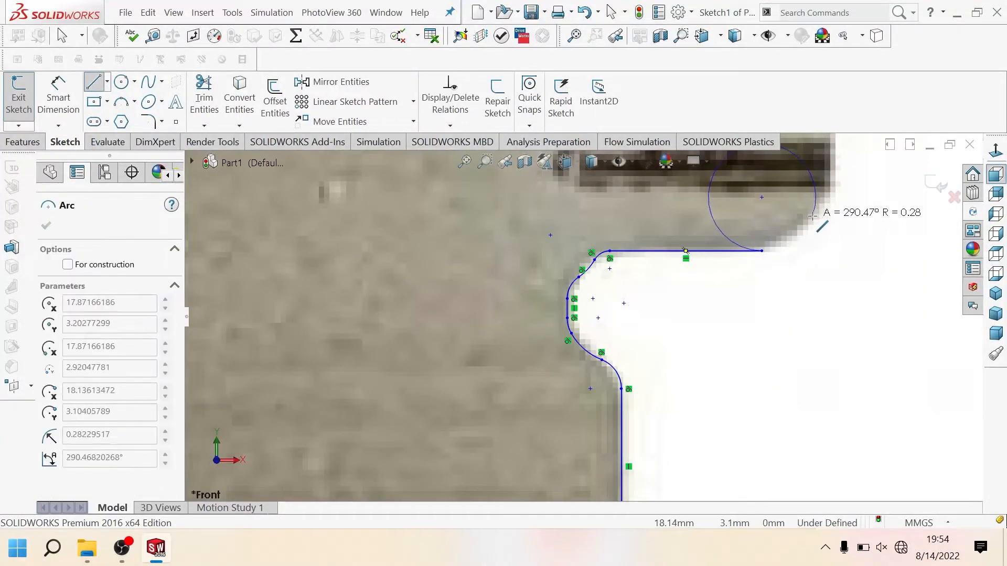
{"action": "key", "text": "Escape"}
{"action": "key", "text": "Escape"}
Step: Round the ledge's outer corner with an arc of about 0.36 mm radius and draw a vertical line about 2.11 mm long up to the centerline's right end
{"action": "left_click", "coordinate": [96, 84]}
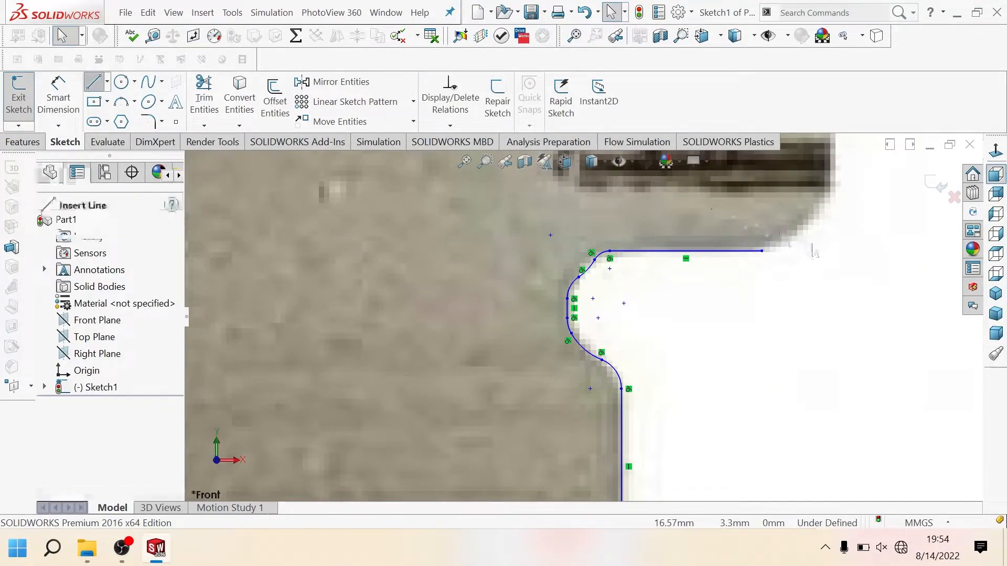
{"action": "left_click", "coordinate": [762, 252]}
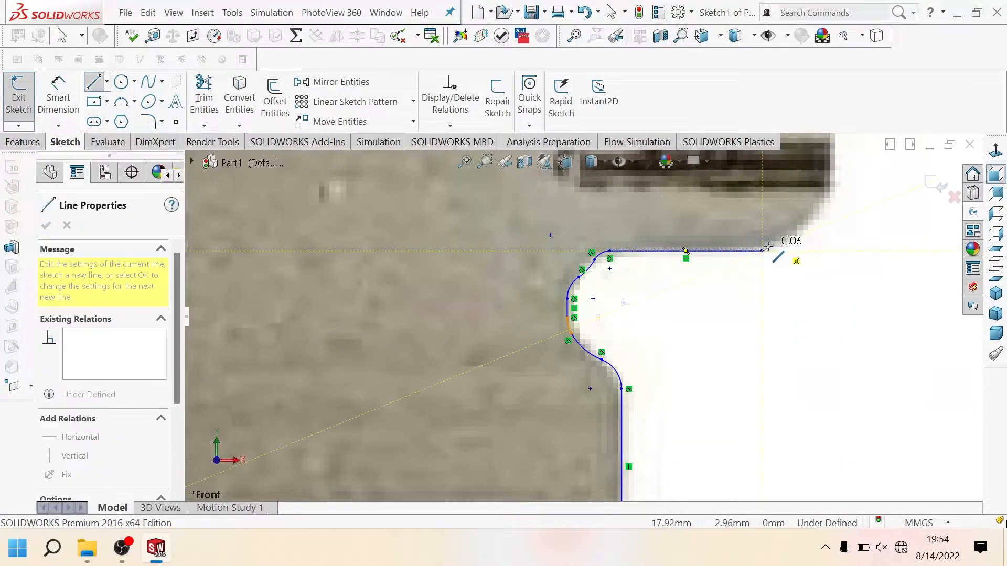
{"action": "left_click", "coordinate": [829, 195]}
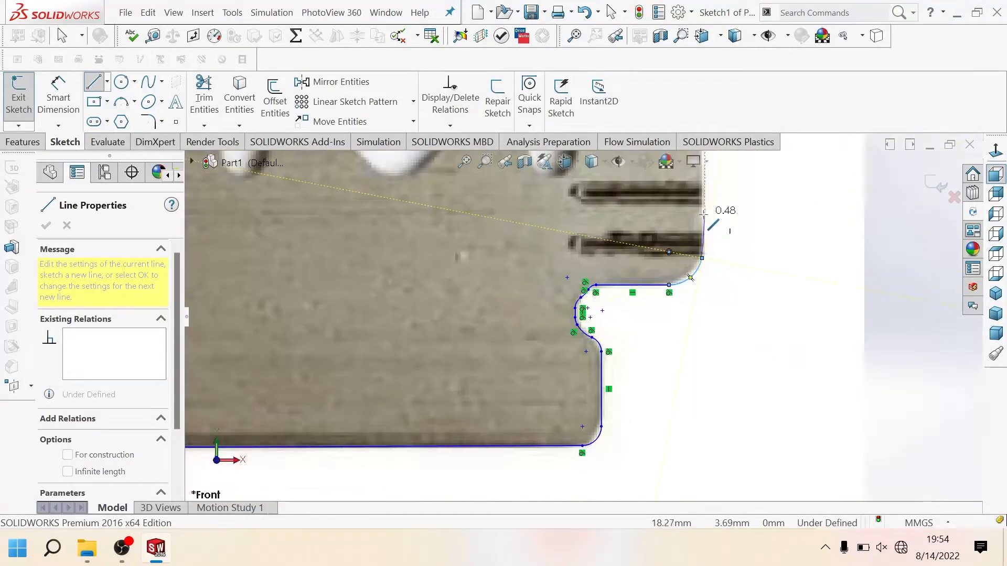
{"action": "scroll", "coordinate": [690, 213], "scroll_direction": "up", "scroll_amount": 4}
{"action": "scroll", "coordinate": [647, 208], "scroll_direction": "down", "scroll_amount": 7}
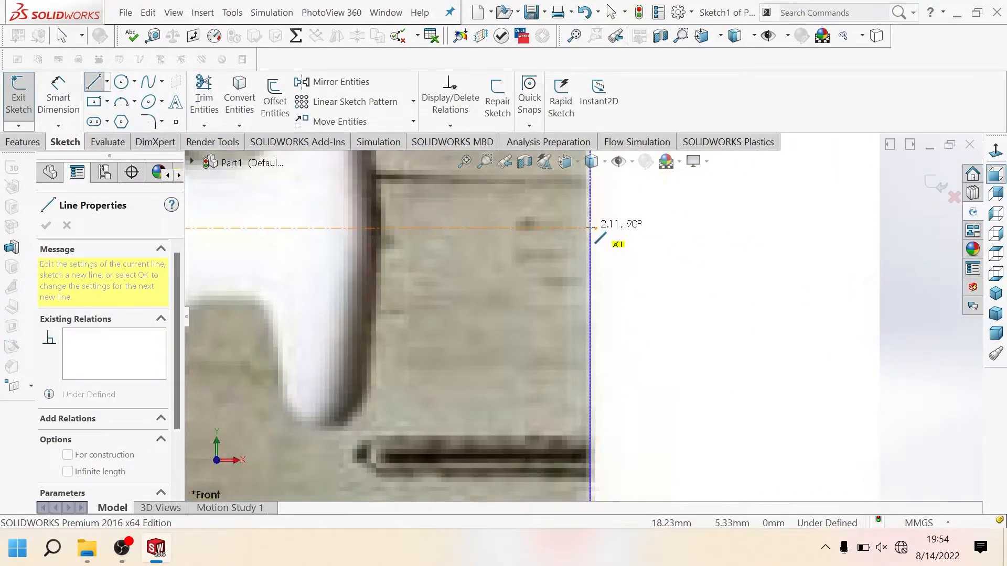
{"action": "left_click", "coordinate": [591, 228]}
{"action": "key", "text": "Escape"}
{"action": "scroll", "coordinate": [527, 263], "scroll_direction": "up", "scroll_amount": 5}
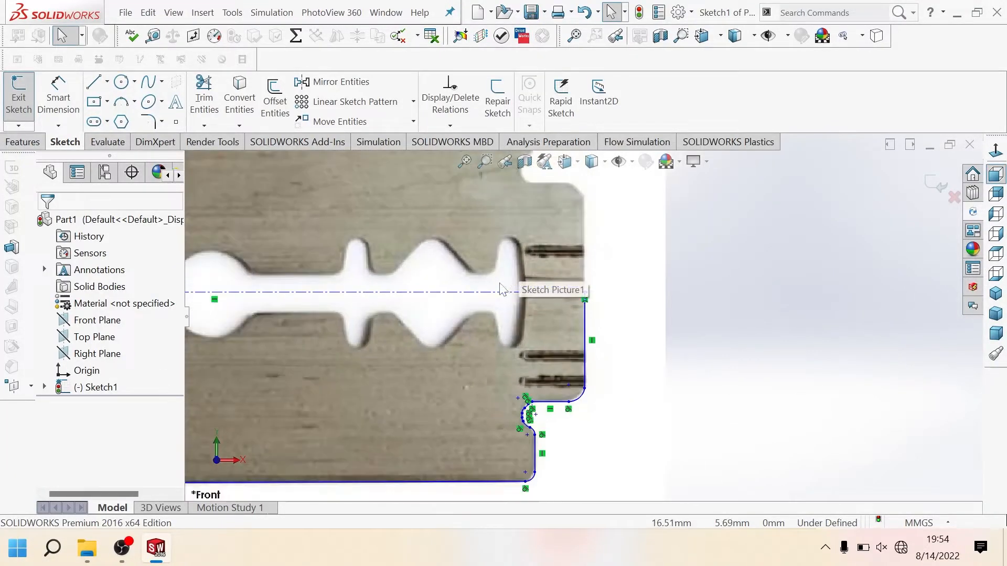
{"action": "scroll", "coordinate": [438, 314], "scroll_direction": "up", "scroll_amount": 4}
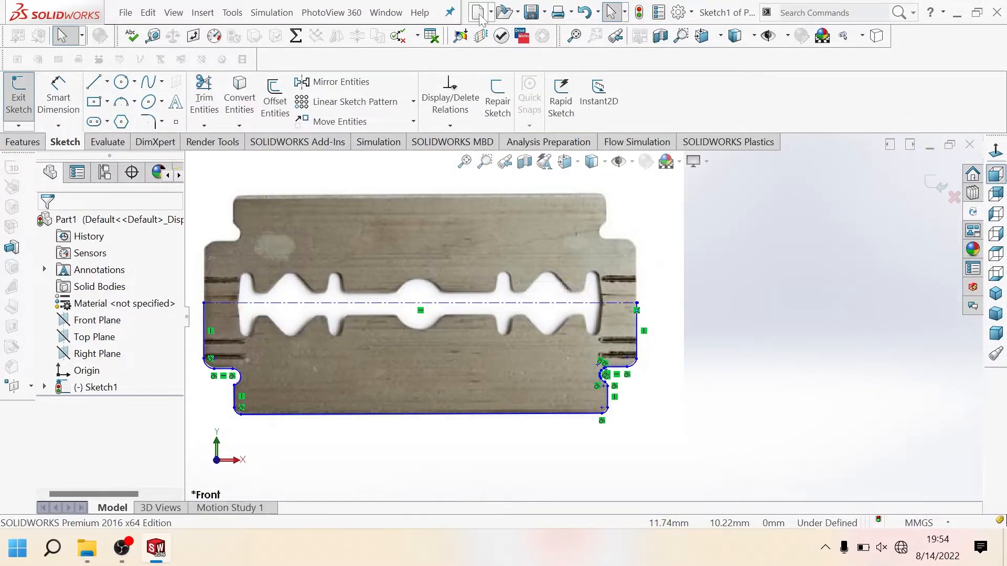
{"action": "left_click", "coordinate": [478, 14]}
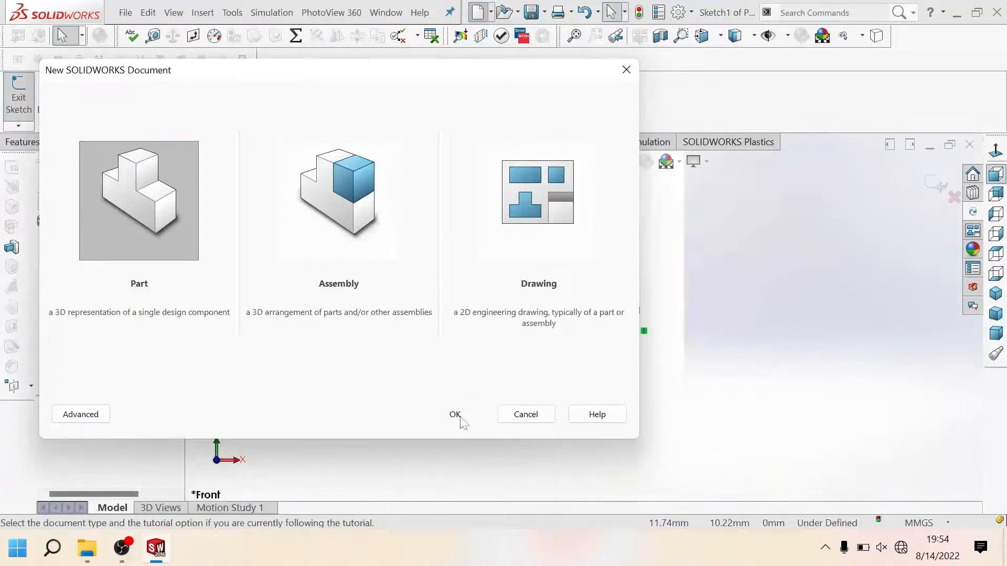
{"action": "left_click", "coordinate": [459, 415]}
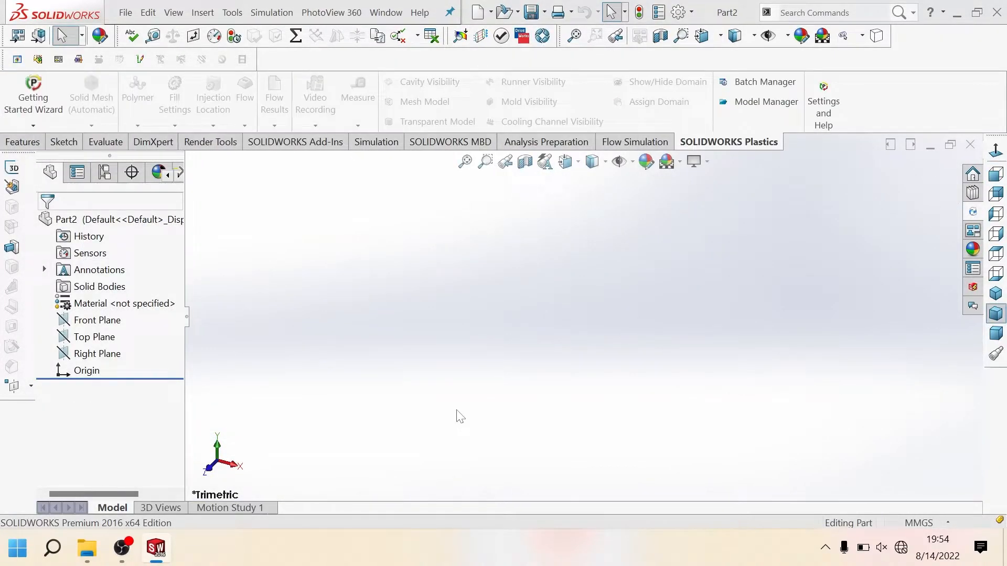
{"action": "mouse_move", "coordinate": [160, 556]}
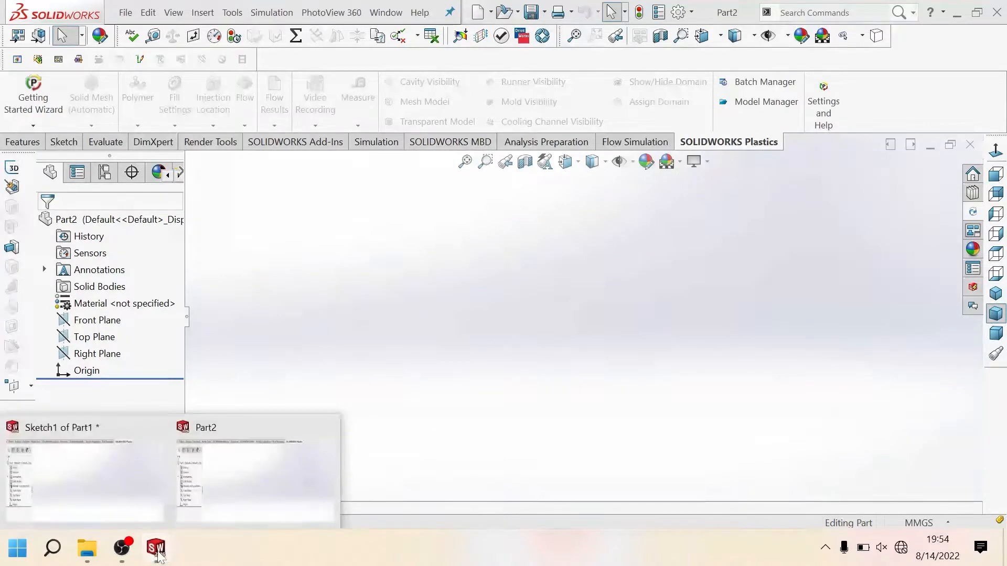
{"action": "left_click", "coordinate": [129, 493]}
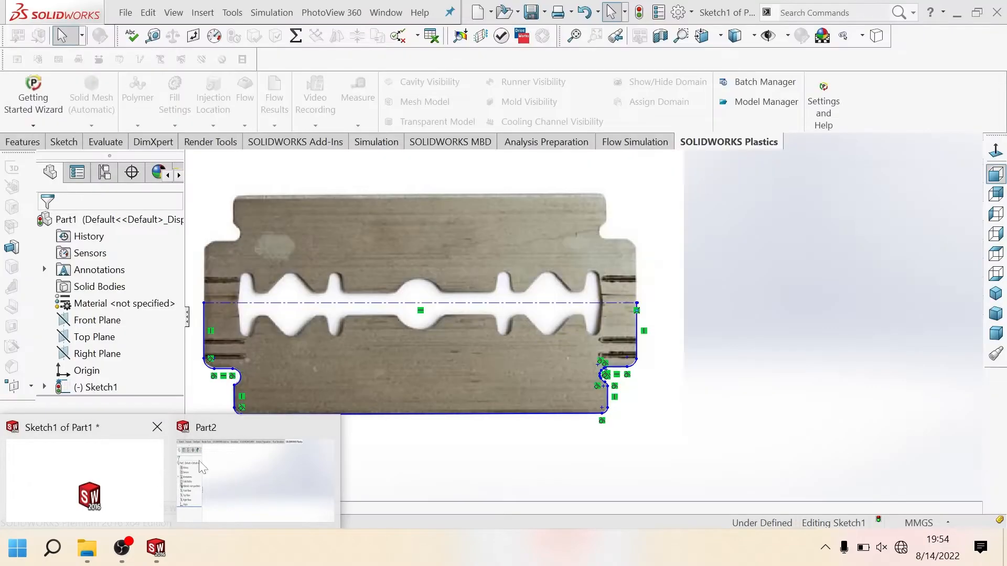
{"action": "mouse_move", "coordinate": [315, 435]}
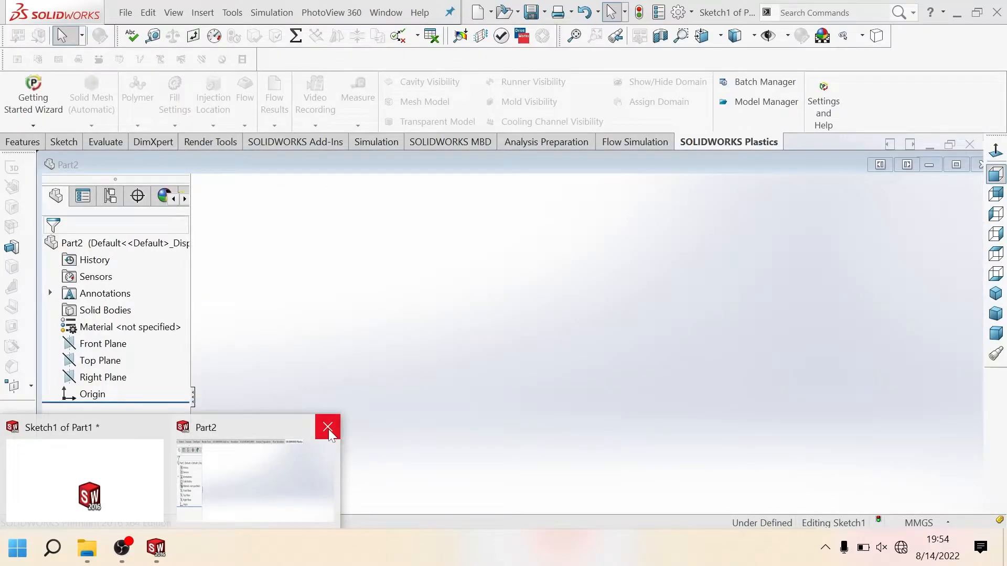
{"action": "left_click", "coordinate": [328, 427]}
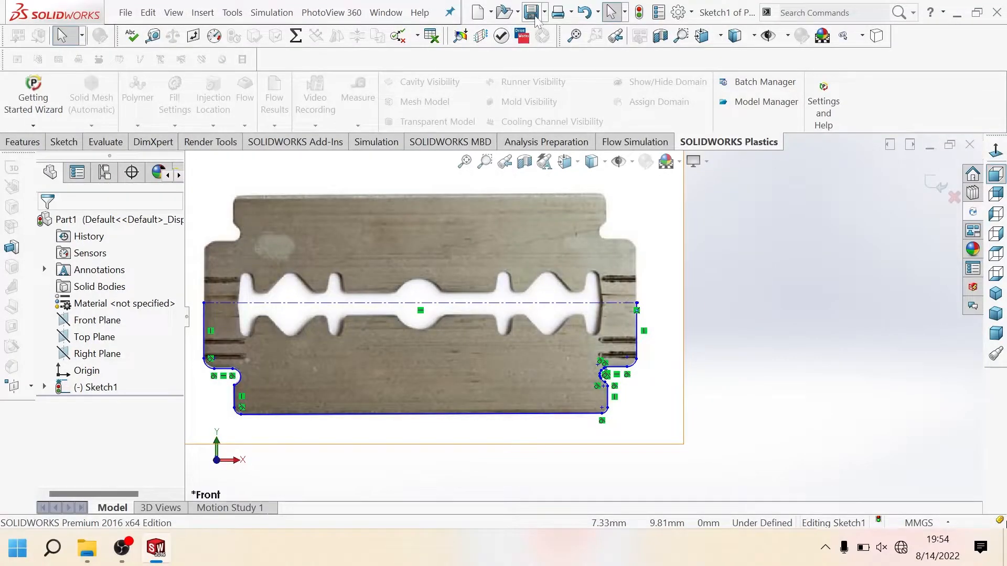
Step: Save the part as "Pisau Silet" in the folder "35. Membuat Pisau Silet di SolidWorks" on the D: drive
{"action": "key", "text": "ctrl+s"}
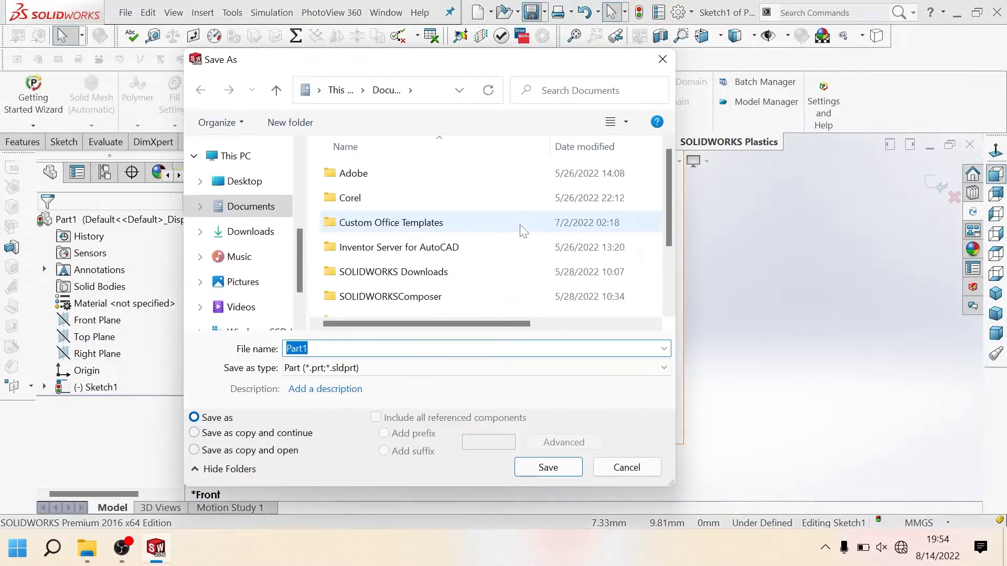
{"action": "scroll", "coordinate": [246, 246], "scroll_direction": "down", "scroll_amount": 2}
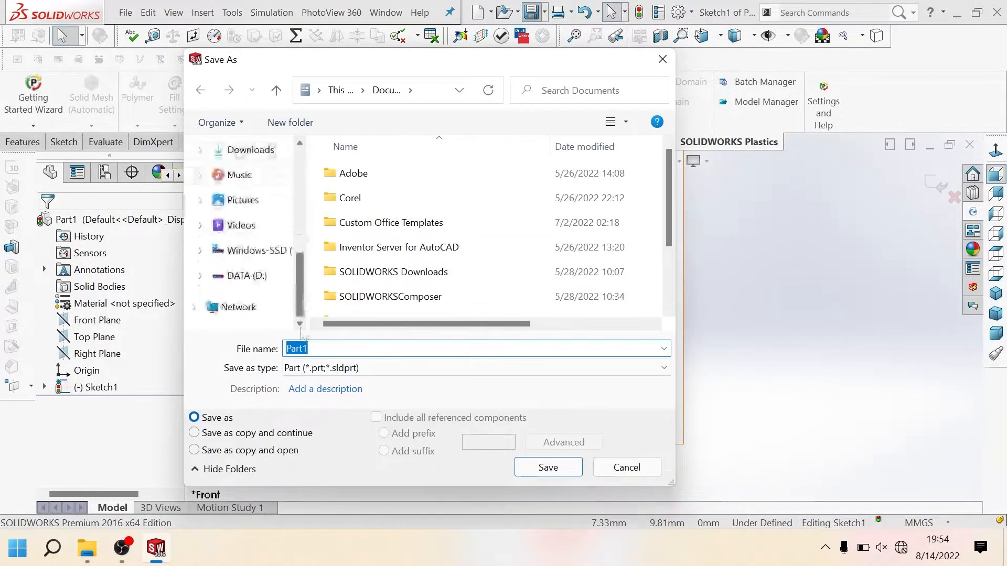
{"action": "left_click", "coordinate": [262, 276]}
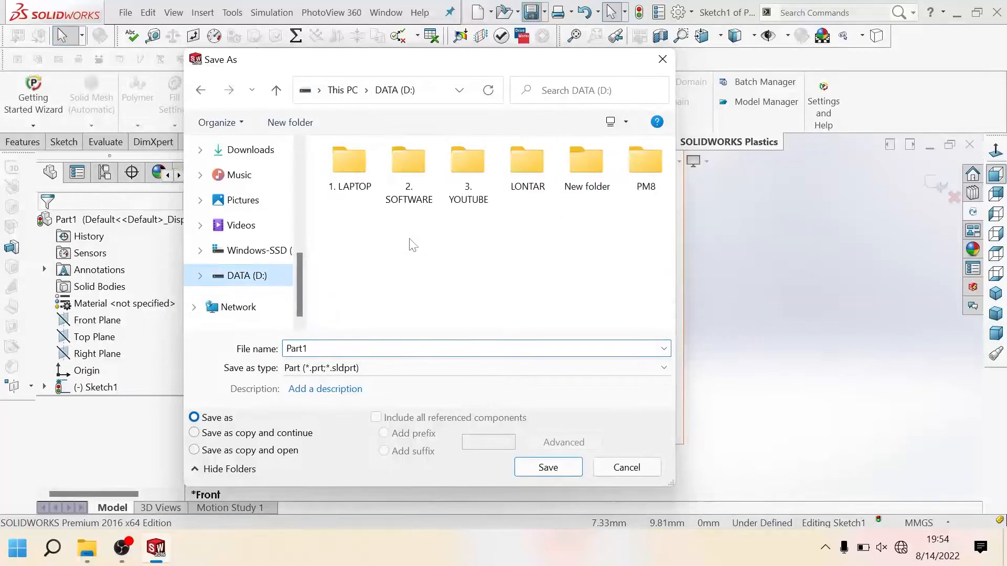
{"action": "double_click", "coordinate": [468, 168]}
{"action": "double_click", "coordinate": [460, 181]}
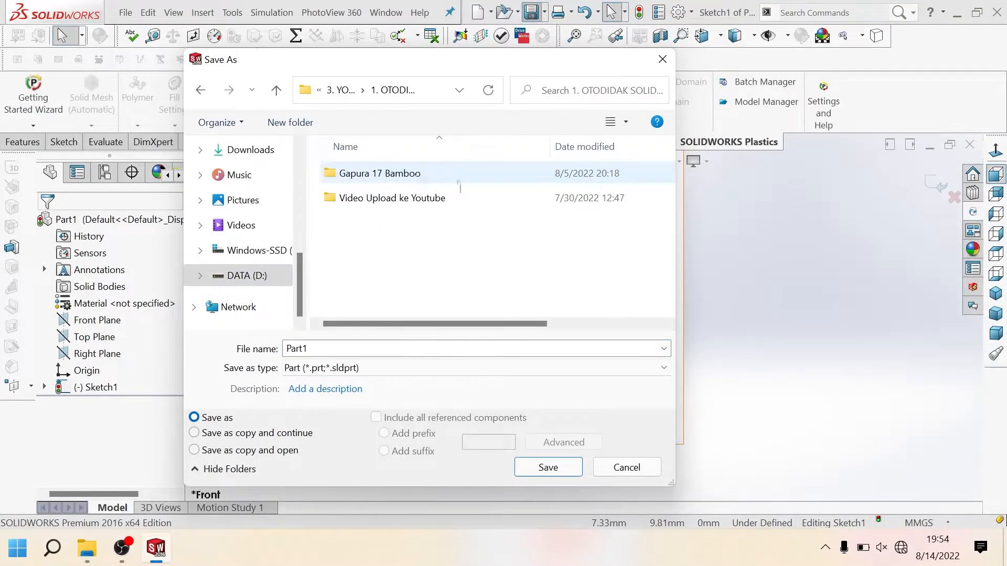
{"action": "double_click", "coordinate": [402, 197]}
{"action": "left_click", "coordinate": [434, 198]}
{"action": "double_click", "coordinate": [434, 199]}
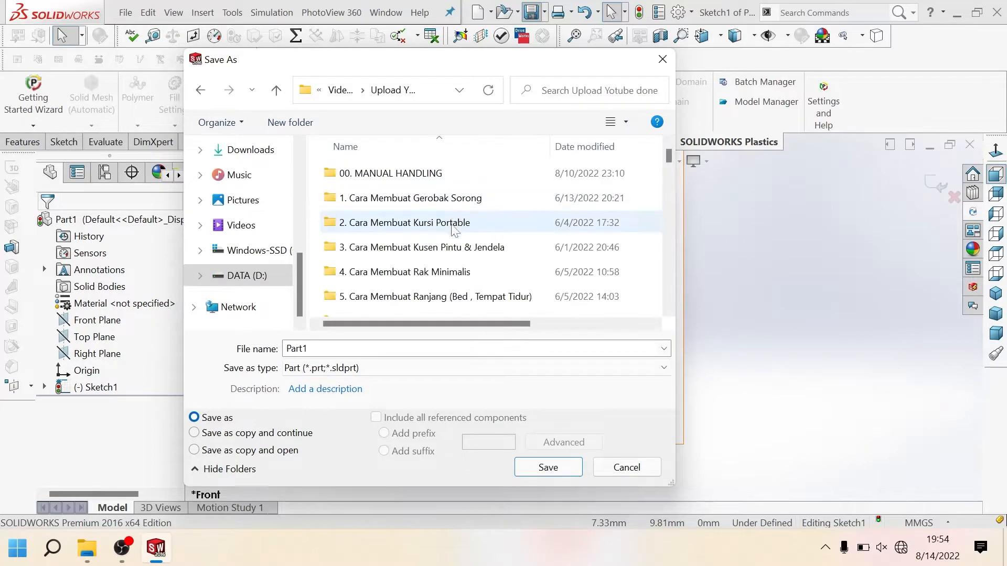
{"action": "scroll", "coordinate": [451, 231], "scroll_direction": "down", "scroll_amount": 10}
{"action": "scroll", "coordinate": [456, 258], "scroll_direction": "down", "scroll_amount": 2}
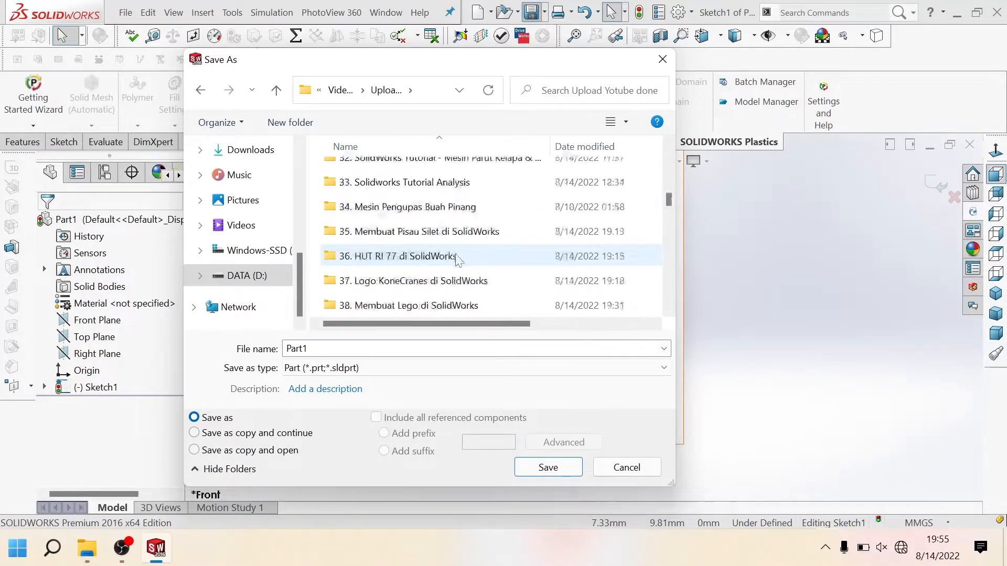
{"action": "double_click", "coordinate": [404, 232]}
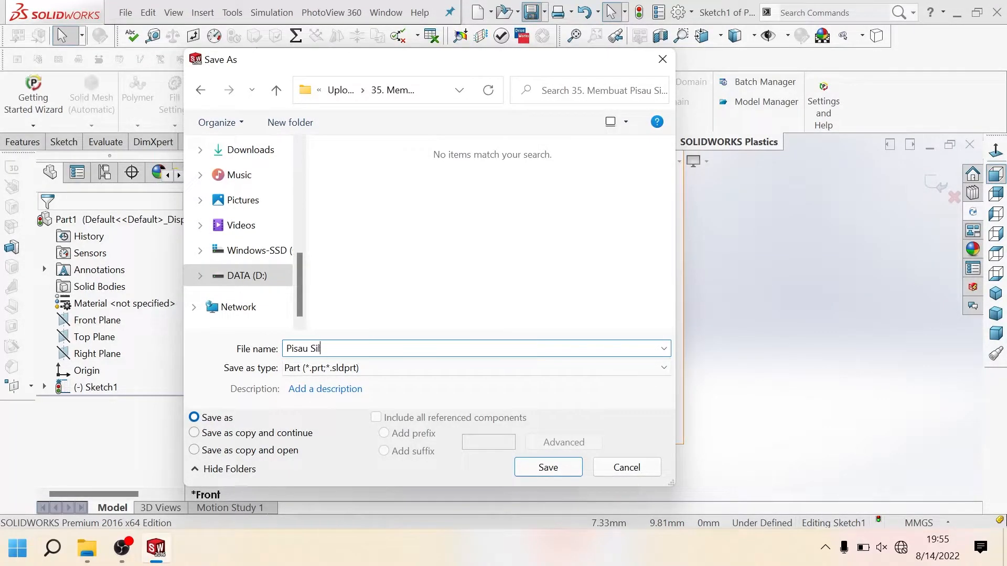
{"action": "key", "text": "Return"}
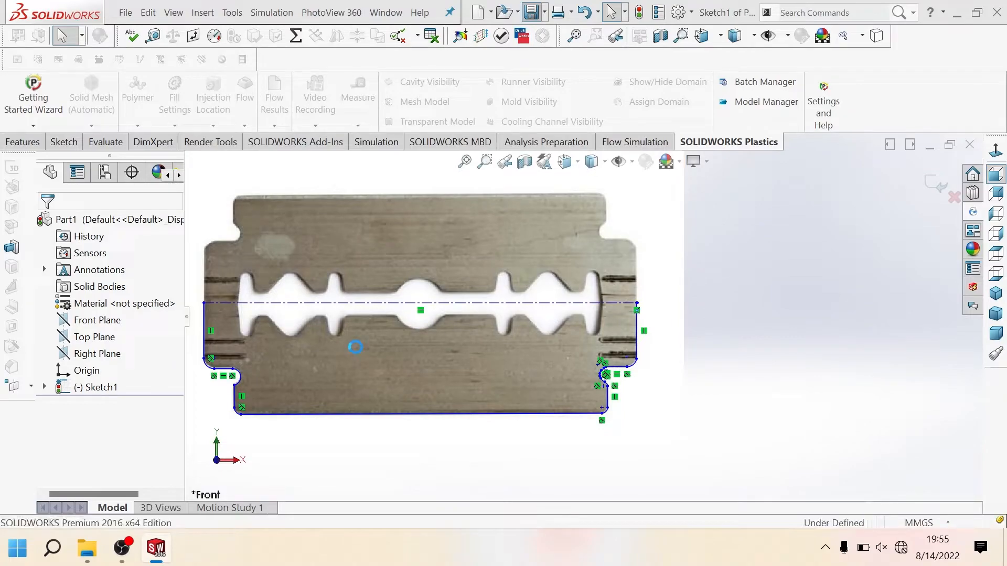
Step: Begin the slot outline at its left end with a short vertical line down from the centerline and a slanted line about 0.9 mm long
{"action": "scroll", "coordinate": [293, 294], "scroll_direction": "down", "scroll_amount": 6}
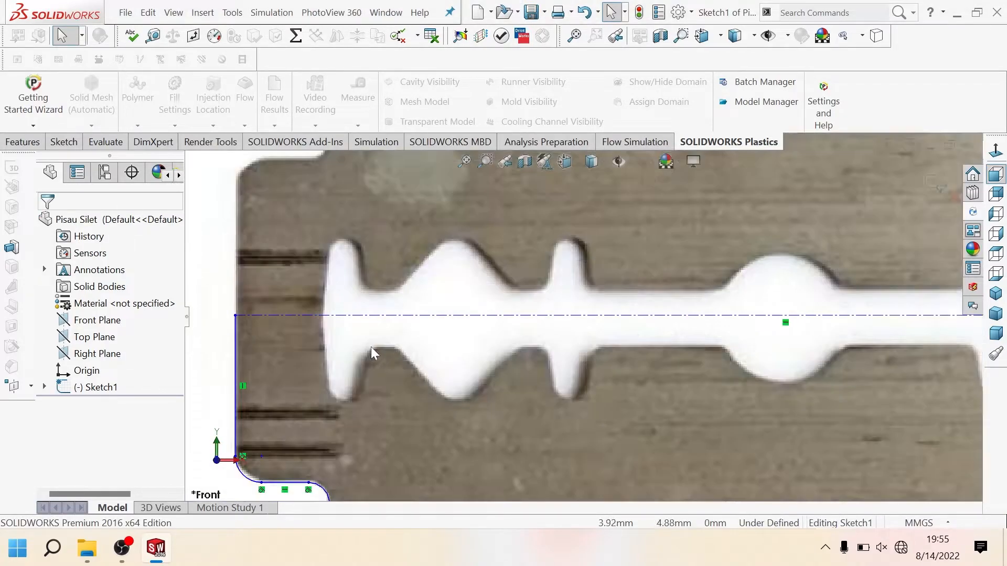
{"action": "left_click", "coordinate": [64, 141]}
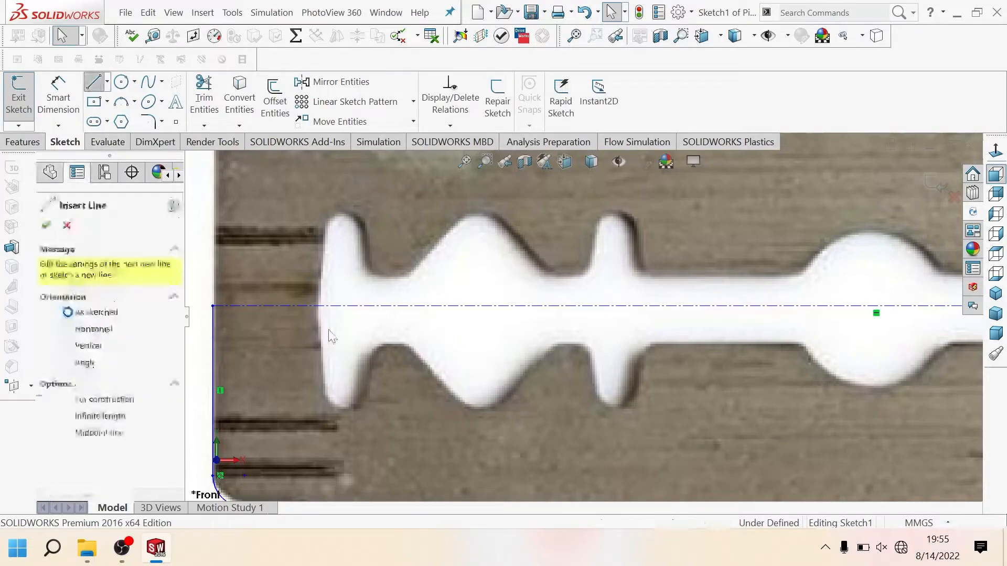
{"action": "scroll", "coordinate": [335, 330], "scroll_direction": "down", "scroll_amount": 8}
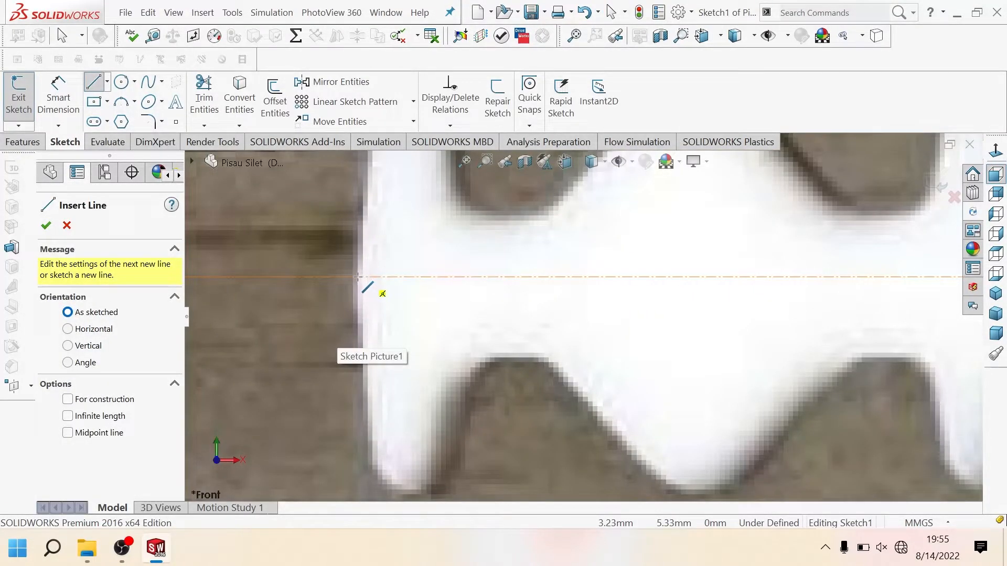
{"action": "left_click", "coordinate": [358, 276]}
{"action": "left_click", "coordinate": [359, 310]}
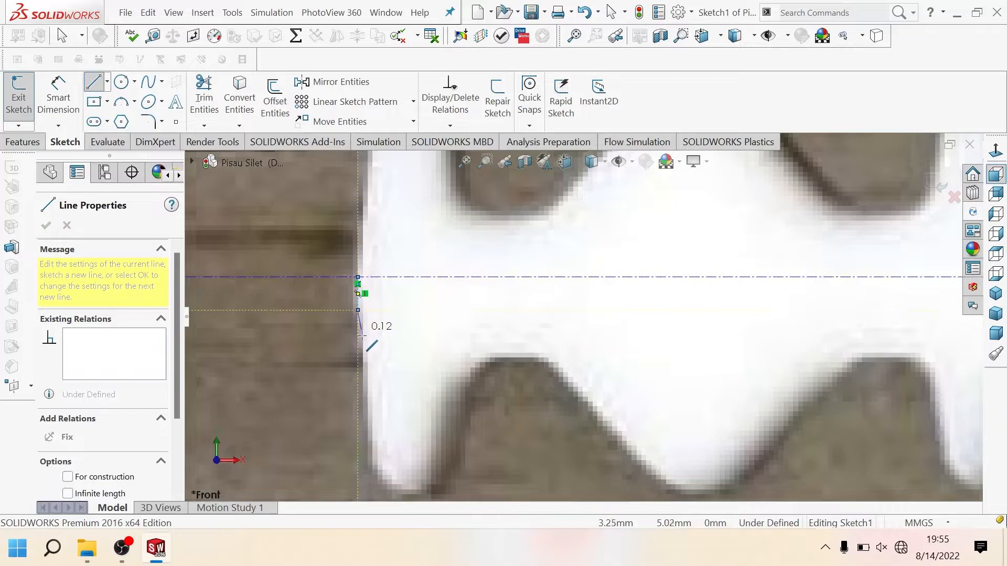
{"action": "left_click", "coordinate": [372, 467]}
Step: Round the bottom of the slot's first narrow lobe with a tangent arc of about 0.23 mm radius
{"action": "scroll", "coordinate": [374, 467], "scroll_direction": "up", "scroll_amount": 3}
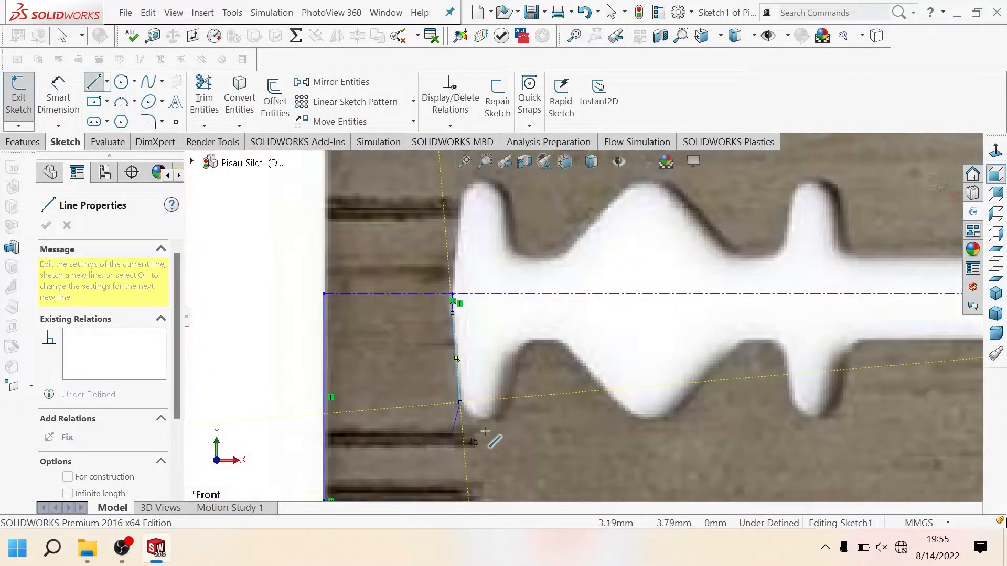
{"action": "scroll", "coordinate": [504, 416], "scroll_direction": "down", "scroll_amount": 3}
{"action": "scroll", "coordinate": [498, 406], "scroll_direction": "up", "scroll_amount": 3}
{"action": "scroll", "coordinate": [491, 395], "scroll_direction": "up", "scroll_amount": 5}
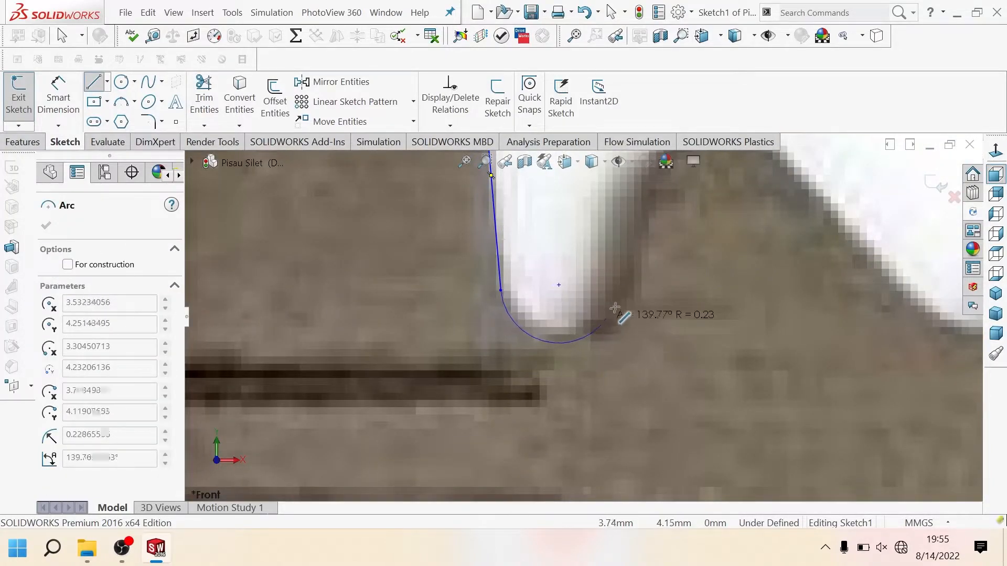
{"action": "left_click", "coordinate": [623, 292]}
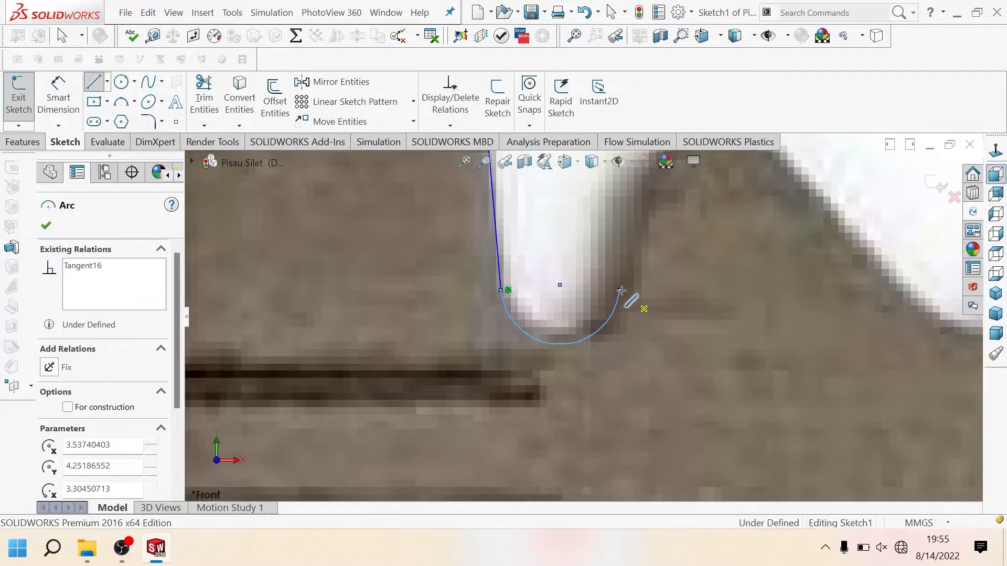
Step: Continue the slot outline with a slanted line about 0.42 mm long, a tangent arc over the bump and a slanted line about 0.93 mm long
{"action": "scroll", "coordinate": [630, 293], "scroll_direction": "down", "scroll_amount": 2}
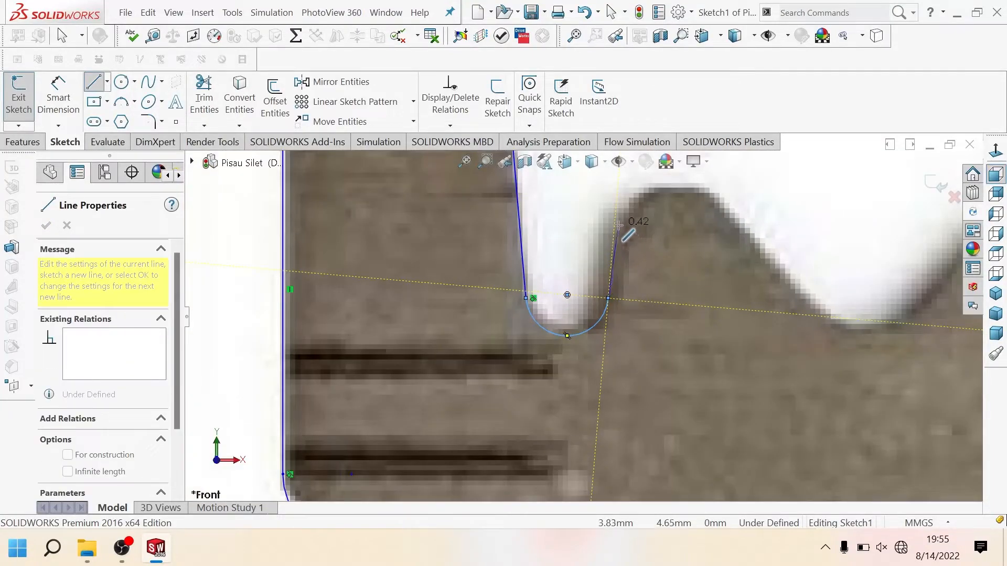
{"action": "left_click", "coordinate": [619, 224]}
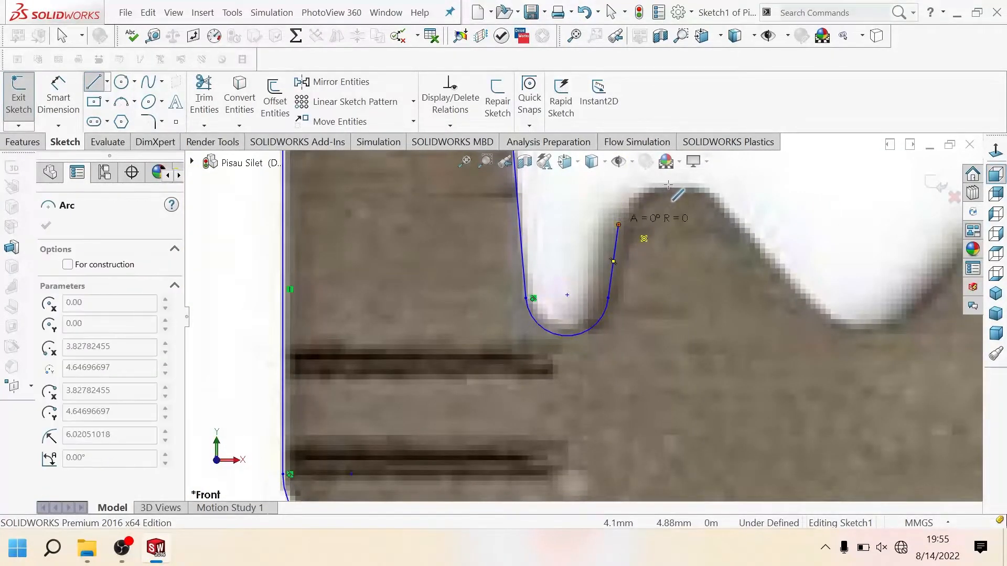
{"action": "left_click", "coordinate": [707, 189]}
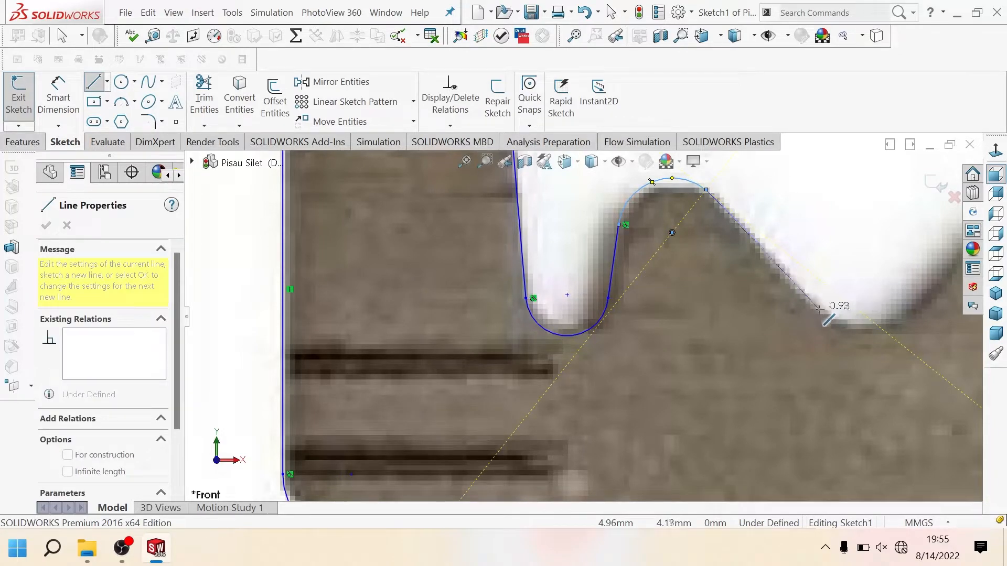
{"action": "left_click", "coordinate": [823, 311]}
Step: Round the diamond cutout's lower tip with a tangent arc of about 0.3 mm radius and add its rising side line perpendicular to the falling one
{"action": "scroll", "coordinate": [845, 318], "scroll_direction": "up", "scroll_amount": 3}
{"action": "scroll", "coordinate": [725, 316], "scroll_direction": "down", "scroll_amount": 6}
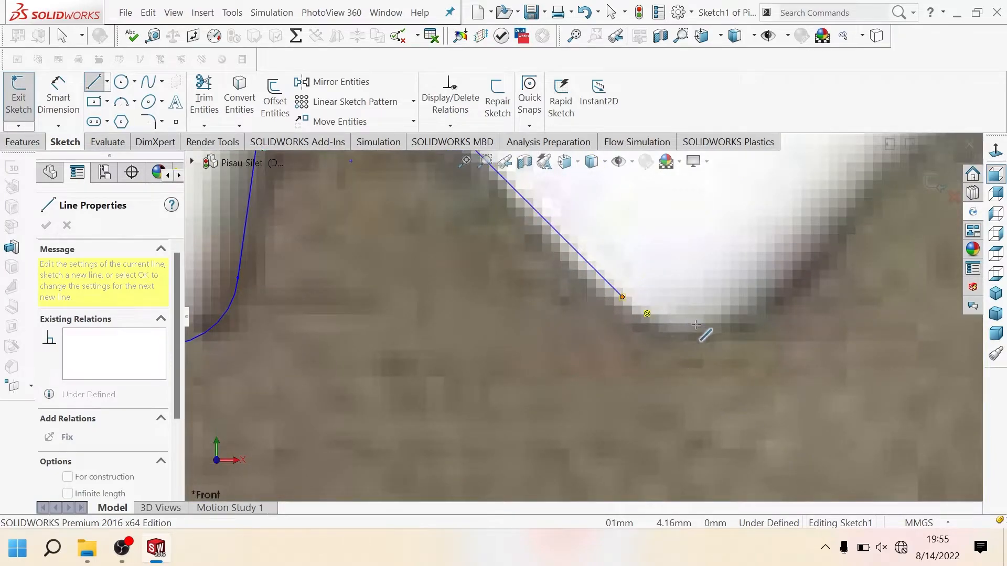
{"action": "left_click", "coordinate": [761, 289]}
{"action": "scroll", "coordinate": [768, 291], "scroll_direction": "up", "scroll_amount": 4}
{"action": "scroll", "coordinate": [749, 263], "scroll_direction": "down", "scroll_amount": 4}
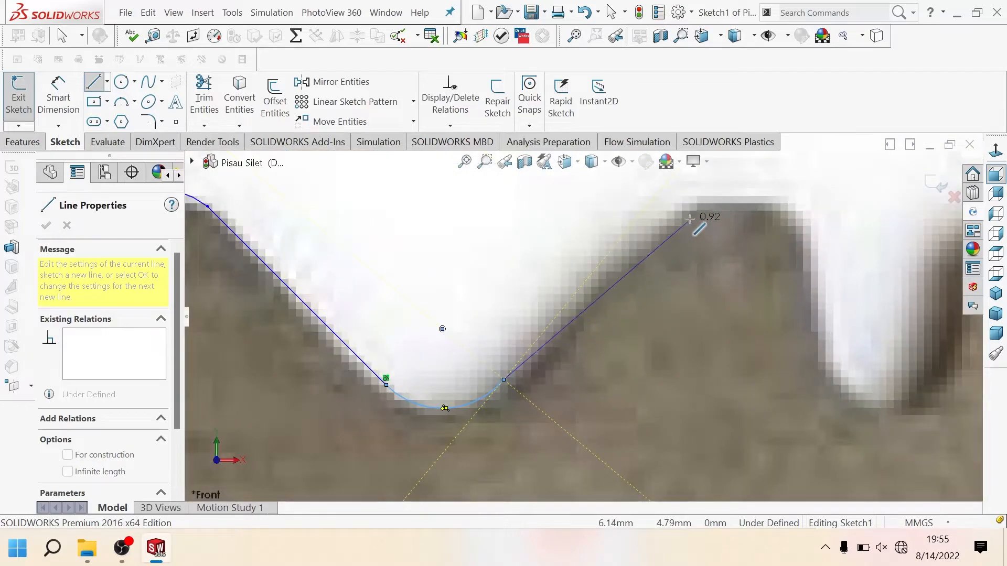
{"action": "left_click", "coordinate": [680, 205]}
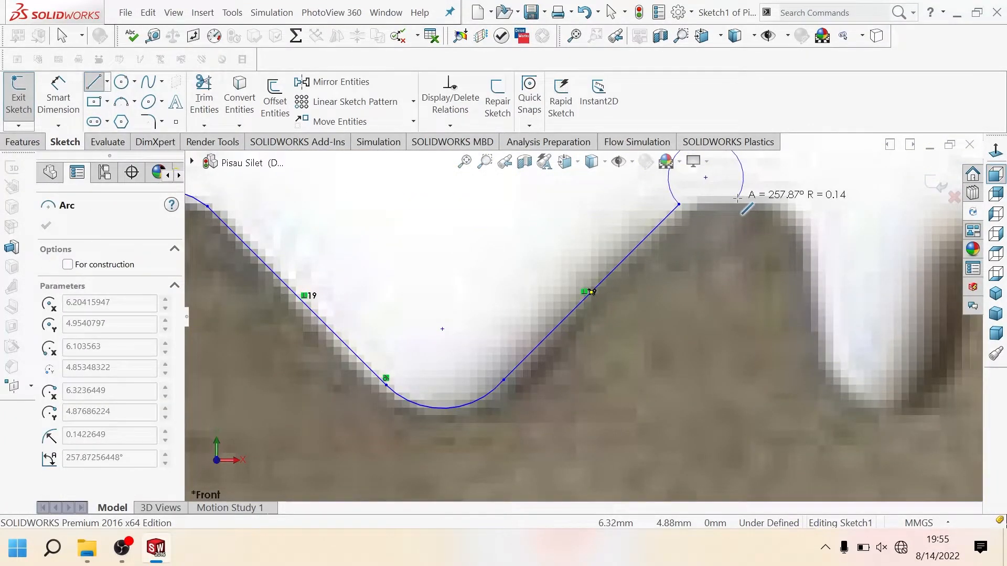
Step: Trace the second bump with a tangent arc and the next lobe's left side with a nearly straight tangent arc of about 6.04 mm radius
{"action": "key", "text": "Escape"}
{"action": "left_click", "coordinate": [95, 82]}
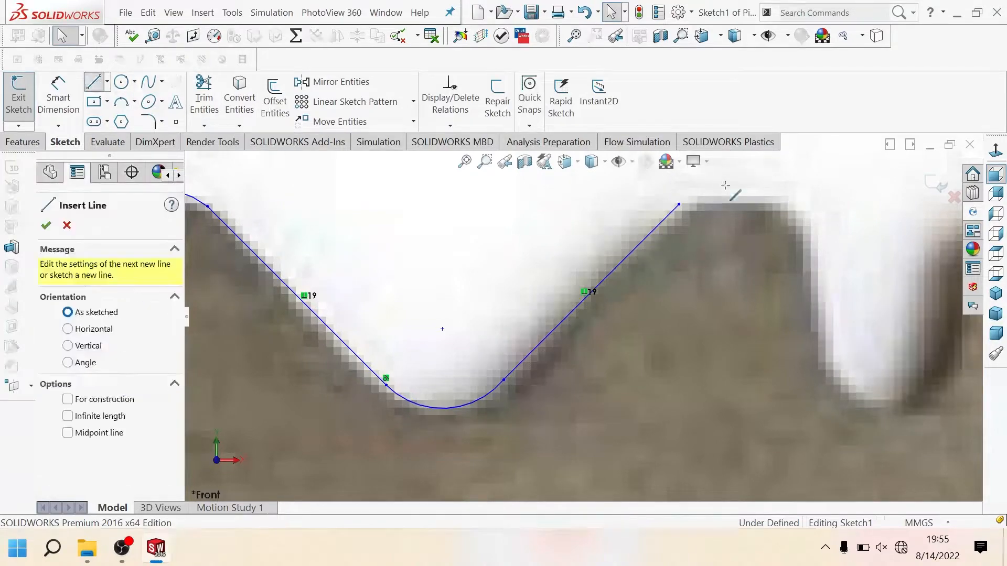
{"action": "left_click", "coordinate": [679, 204]}
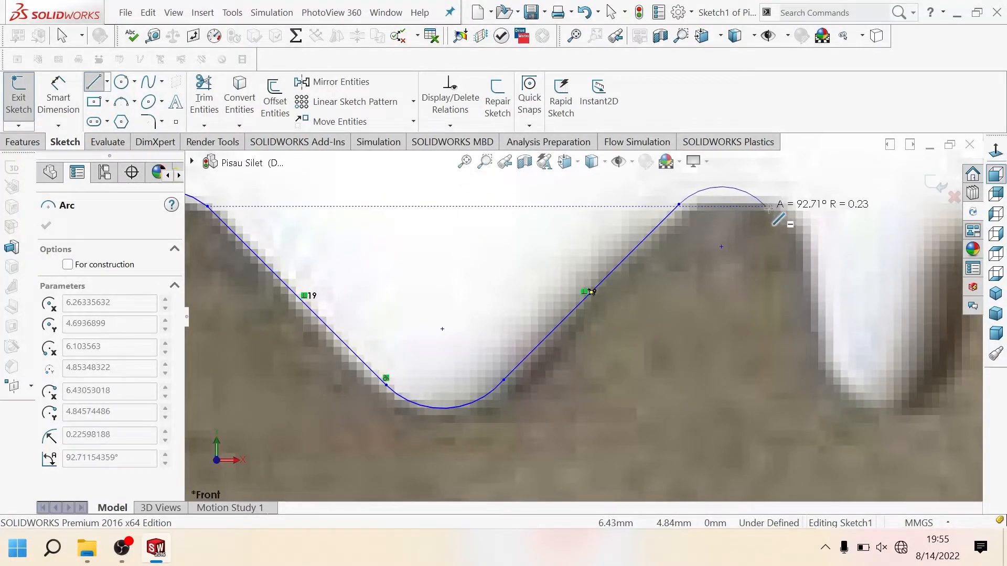
{"action": "left_click", "coordinate": [803, 243]}
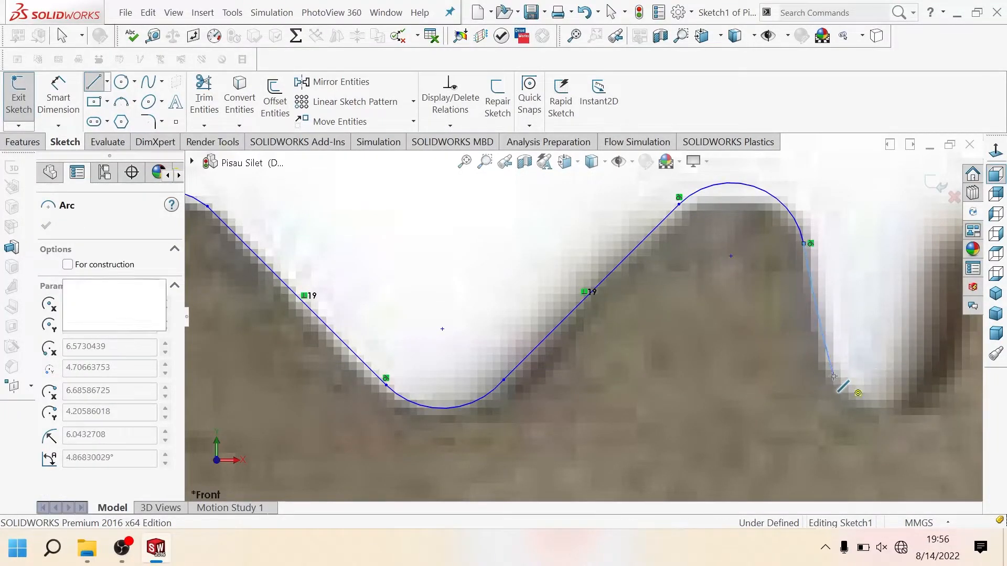
{"action": "left_click", "coordinate": [834, 376]}
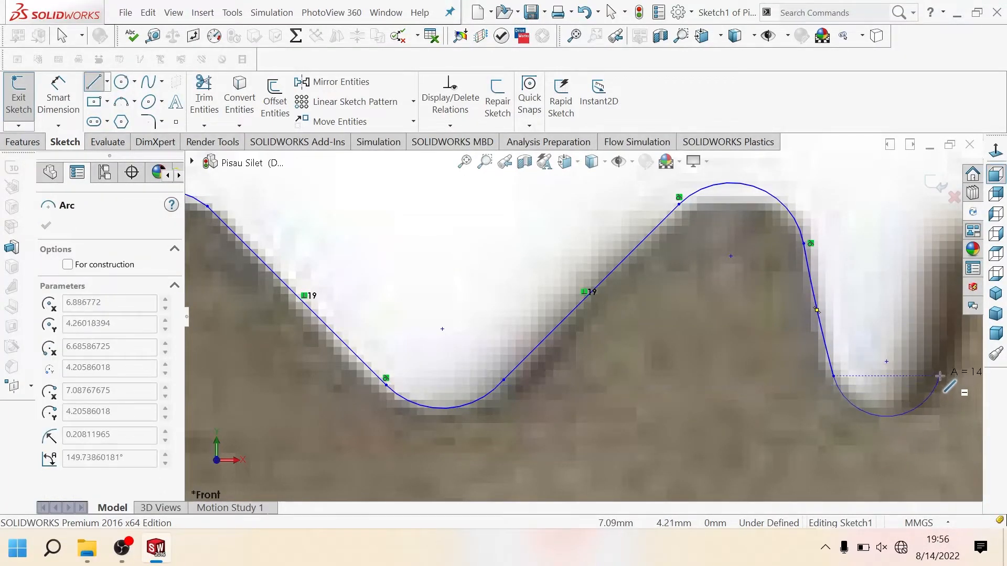
Step: Complete the second narrow lobe with a bottom arc of about 0.21 mm radius, a slanted line up its right side and a small tangent arc
{"action": "left_click", "coordinate": [939, 376]}
{"action": "scroll", "coordinate": [933, 371], "scroll_direction": "up", "scroll_amount": 2}
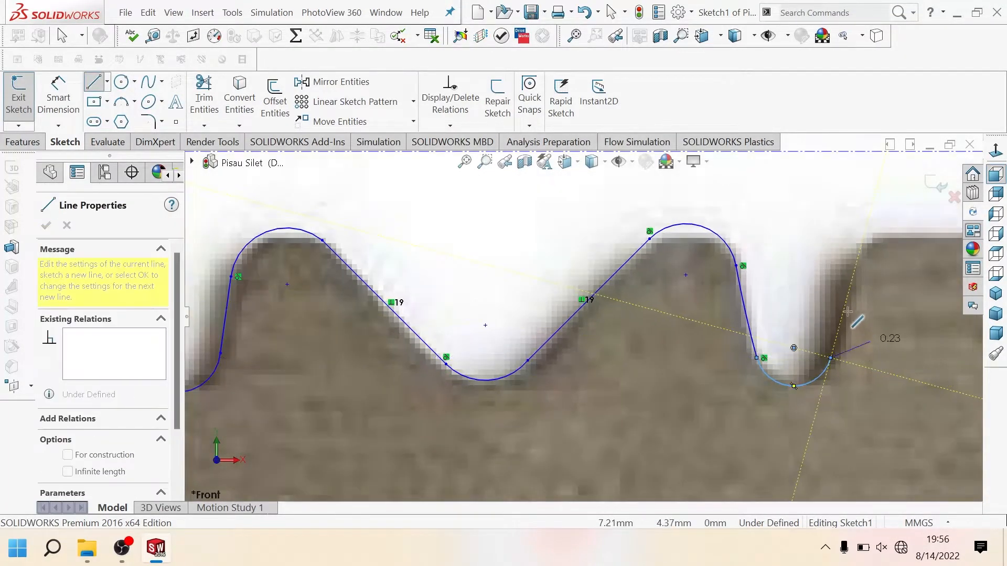
{"action": "left_click", "coordinate": [851, 266]}
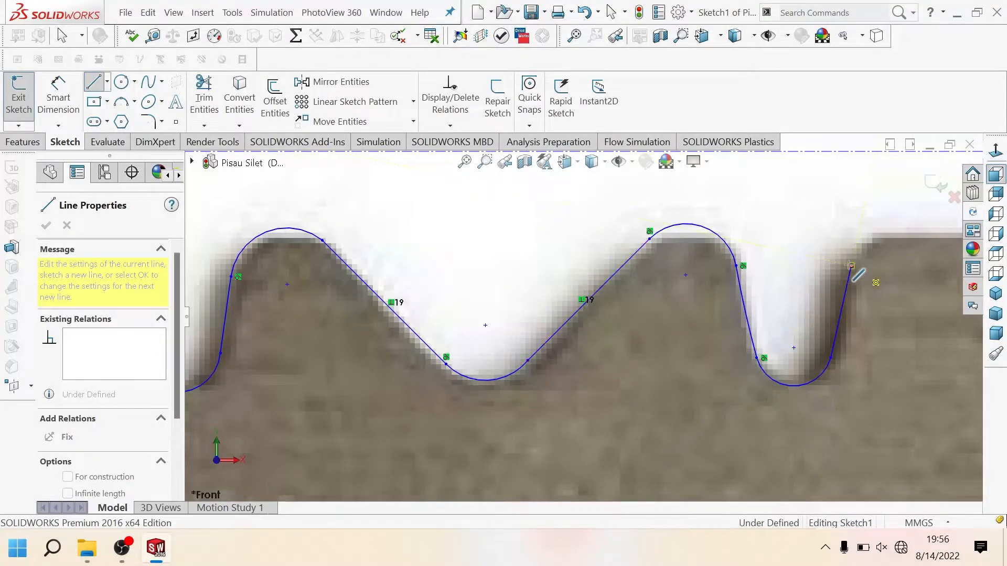
{"action": "left_click", "coordinate": [877, 234]}
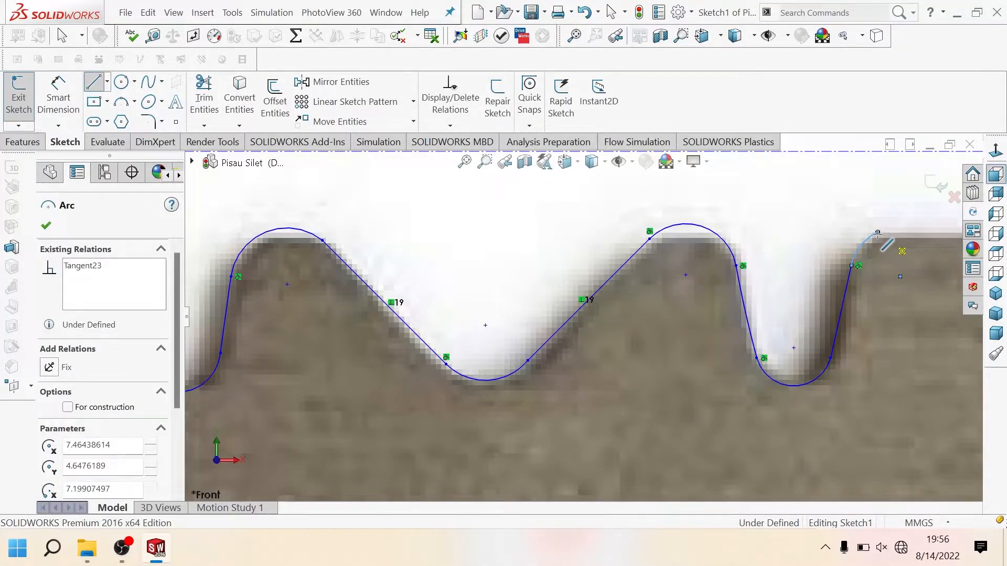
Step: Draw a line along the slot's straight lower edge to the central round hole and end the line chain there
{"action": "scroll", "coordinate": [871, 241], "scroll_direction": "up", "scroll_amount": 3}
{"action": "scroll", "coordinate": [830, 271], "scroll_direction": "down", "scroll_amount": 5}
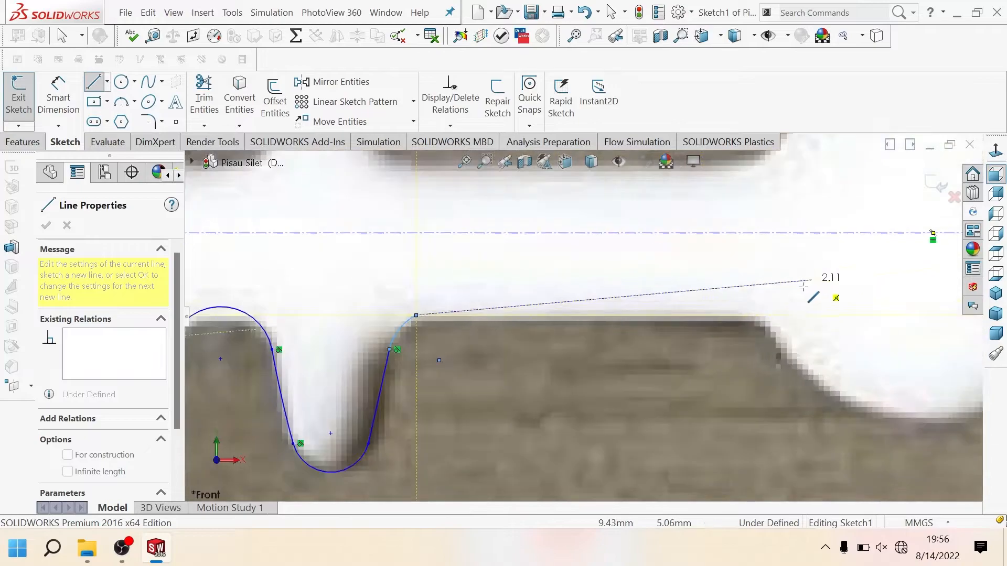
{"action": "left_click", "coordinate": [756, 319]}
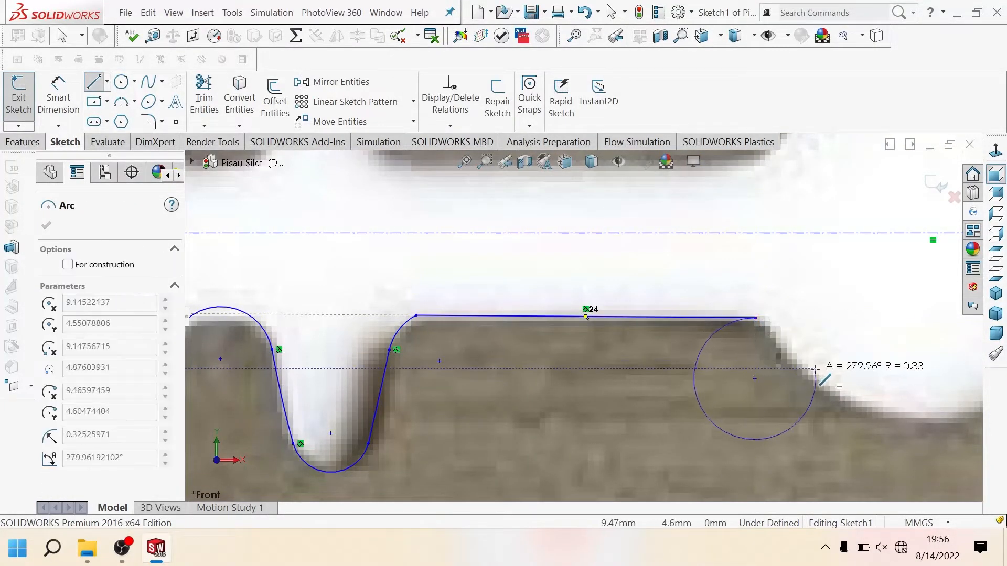
{"action": "key", "text": "Escape"}
Step: Draw a circle over the central round hole, centered on the centerline and passing through the end of the slot's lower edge line
{"action": "scroll", "coordinate": [789, 334], "scroll_direction": "up", "scroll_amount": 3}
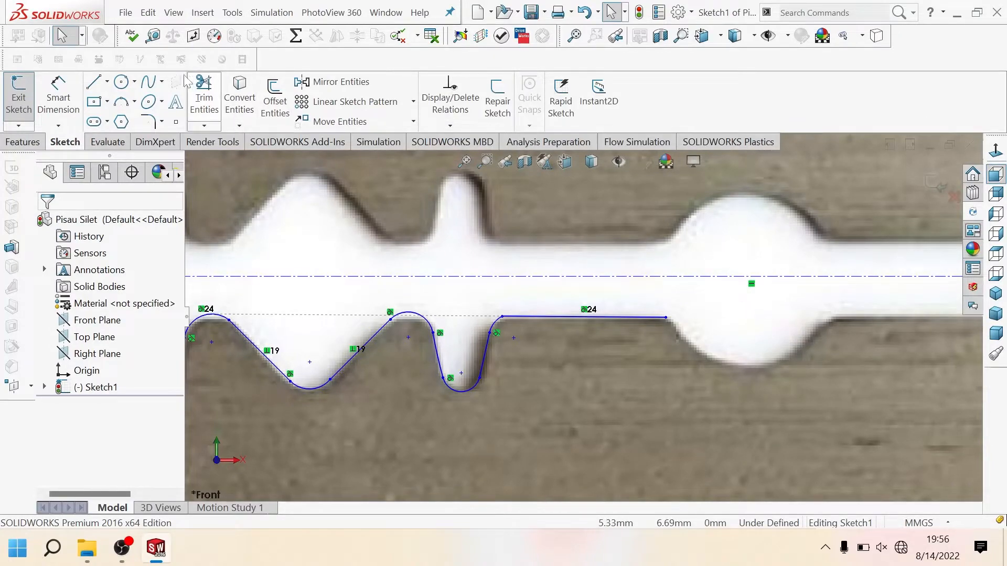
{"action": "left_click", "coordinate": [747, 277]}
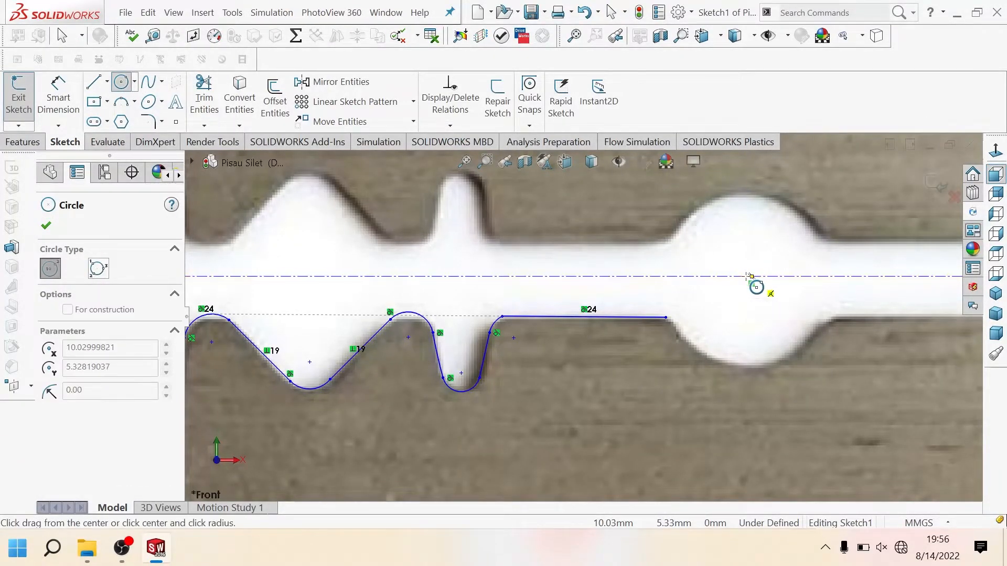
{"action": "left_click", "coordinate": [668, 320]}
{"action": "key", "text": "Escape"}
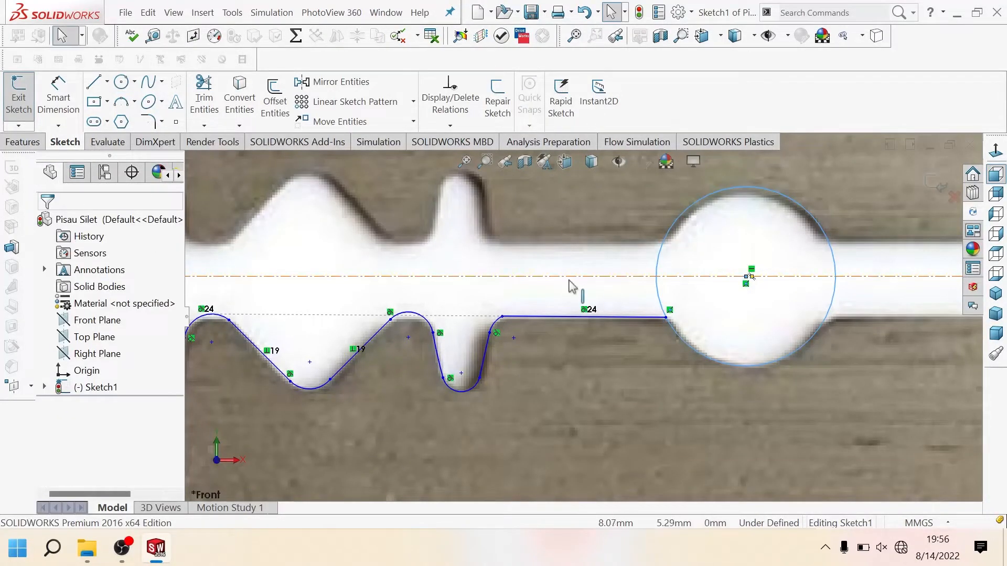
Step: Draw a horizontal line from the slot edge's end point across the circle to a point beyond its right side
{"action": "key", "text": "l"}
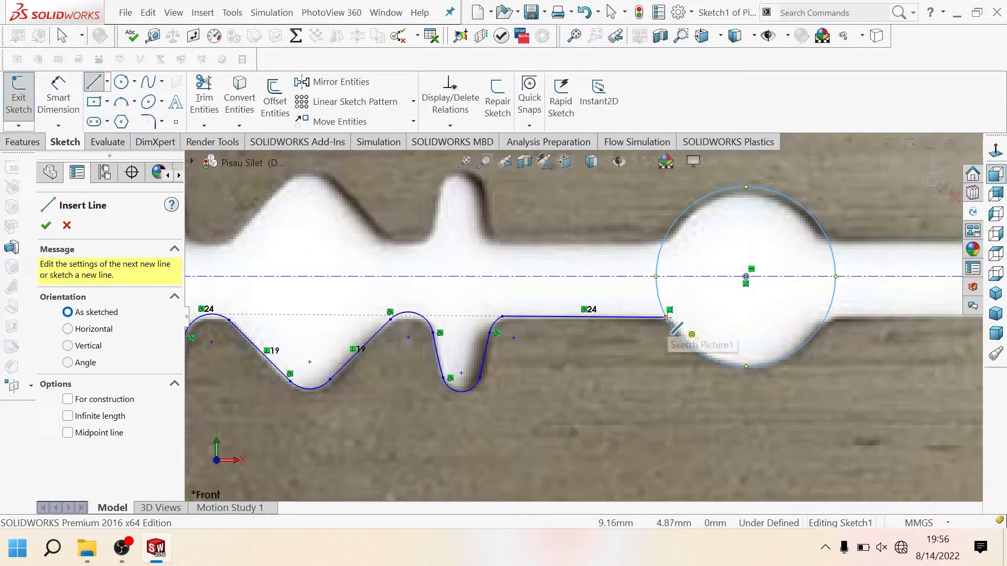
{"action": "left_click", "coordinate": [666, 317]}
{"action": "double_click", "coordinate": [887, 316]}
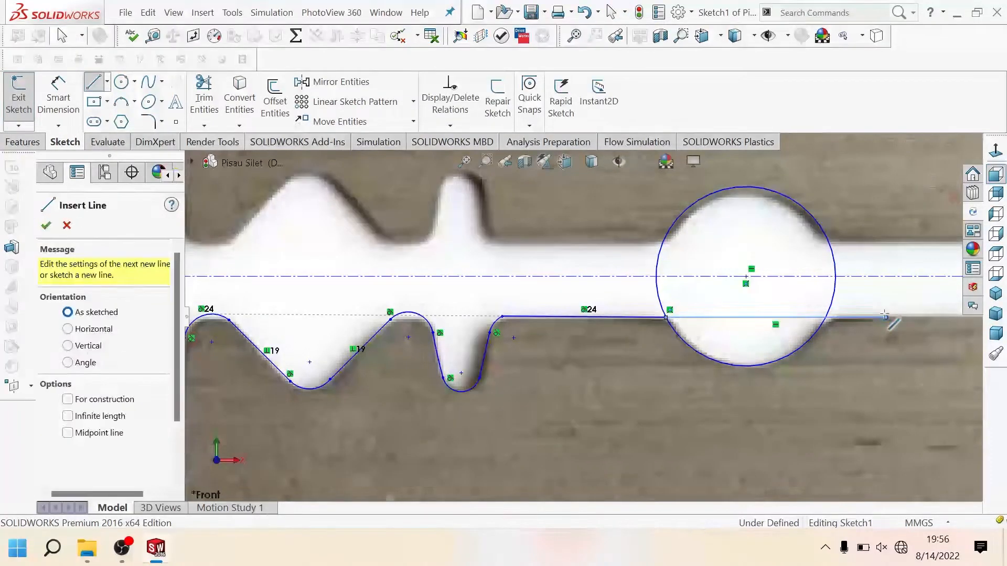
Step: Trim away the circle's upper part and the horizontal line across it, leaving only the lower arc of the central round hole
{"action": "key", "text": "Escape"}
{"action": "left_click", "coordinate": [204, 96]}
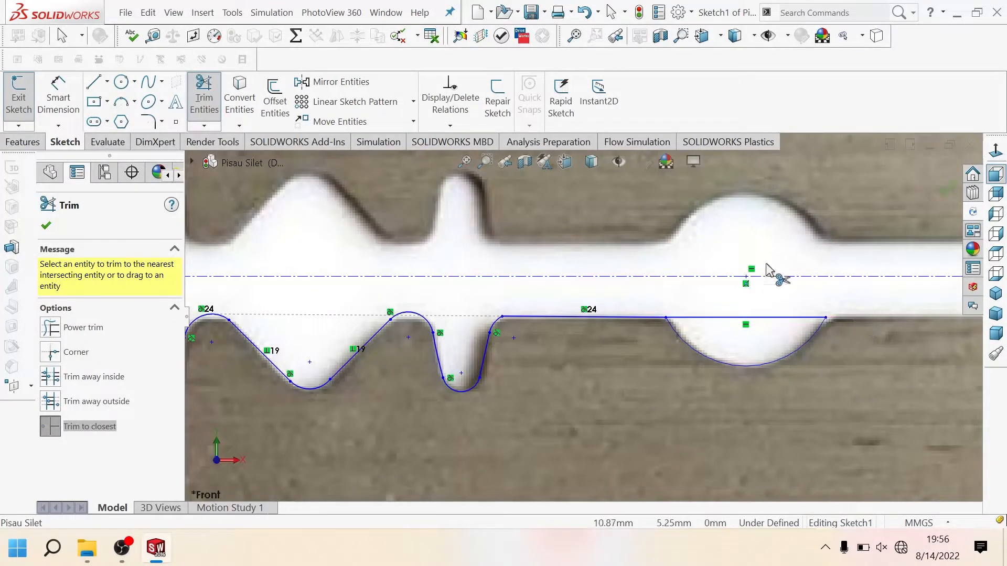
{"action": "left_click", "coordinate": [699, 317]}
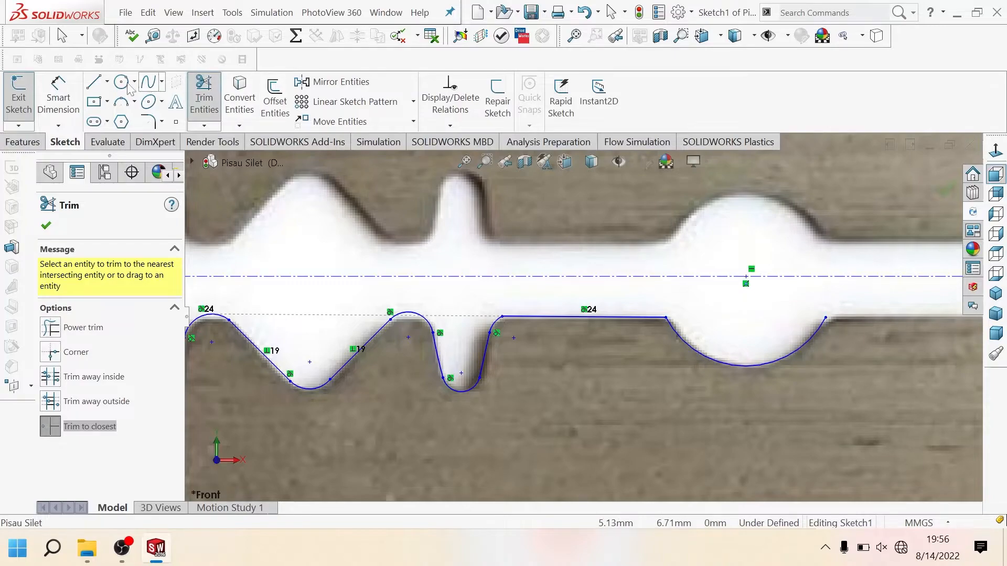
Step: Draw a line from the arc's right end along the slot's straight lower edge to the next narrow lobe and end the chain there
{"action": "left_click", "coordinate": [94, 83]}
{"action": "scroll", "coordinate": [815, 294], "scroll_direction": "up", "scroll_amount": 3}
{"action": "scroll", "coordinate": [793, 307], "scroll_direction": "down", "scroll_amount": 5}
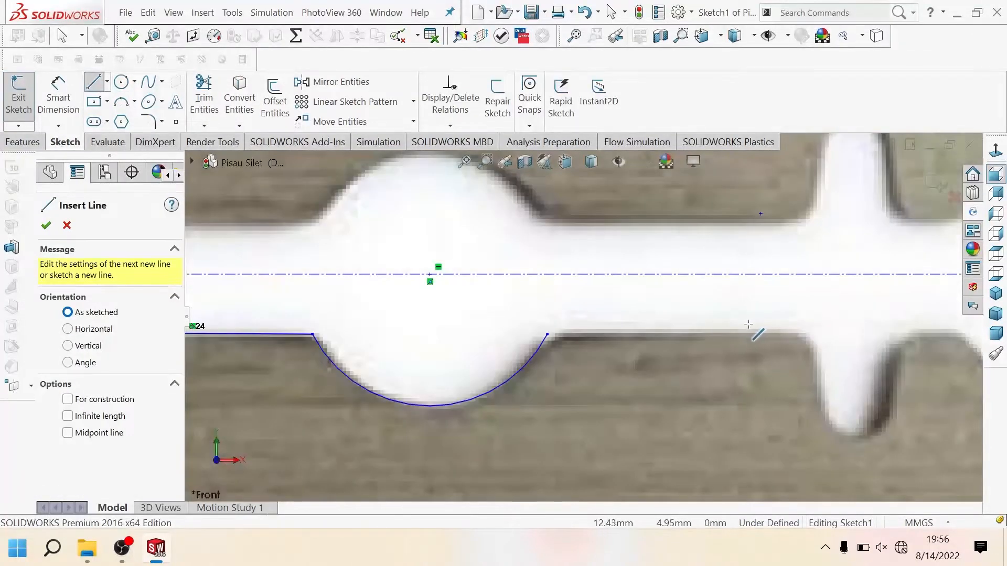
{"action": "left_click", "coordinate": [548, 334]}
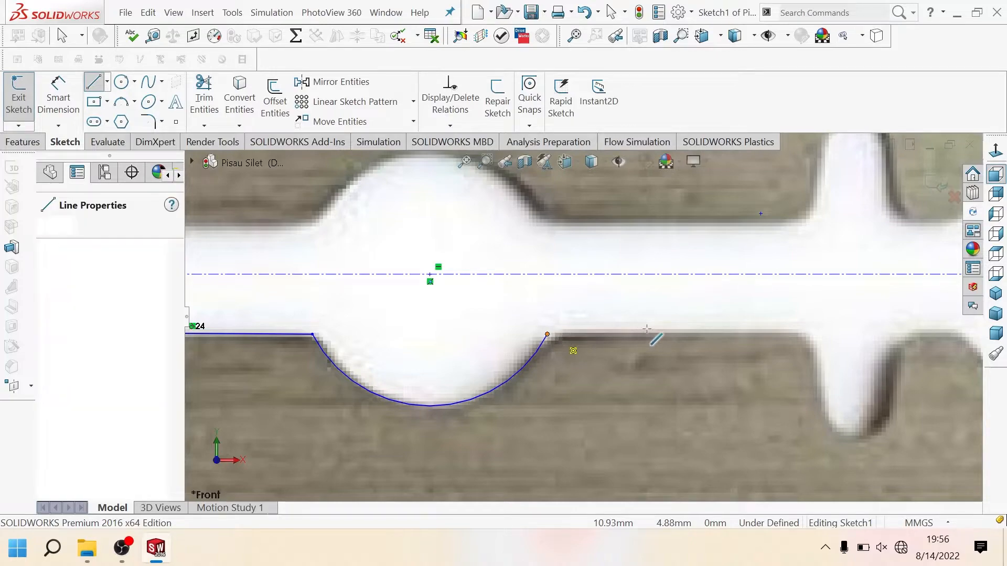
{"action": "left_click", "coordinate": [793, 333]}
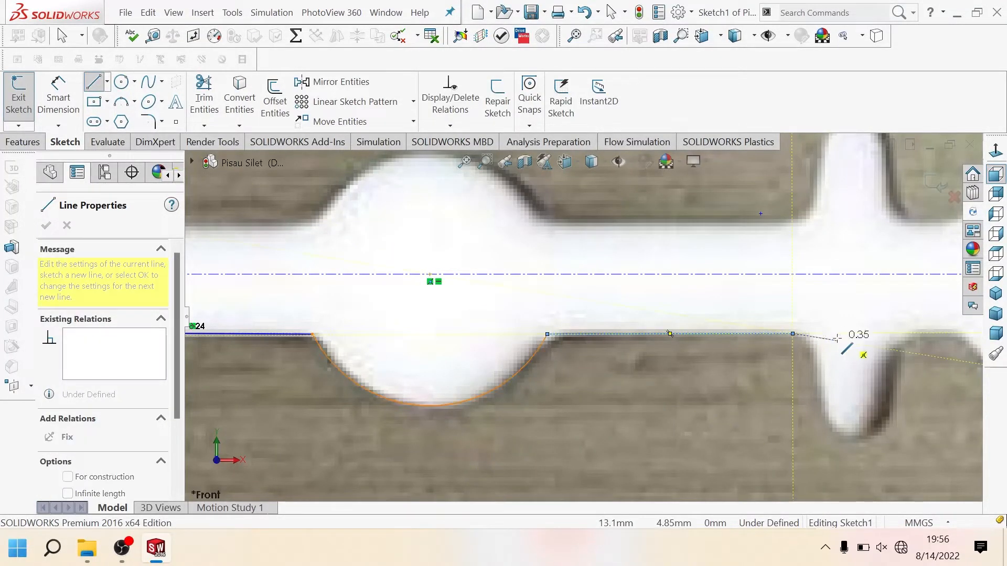
{"action": "key", "text": "Escape"}
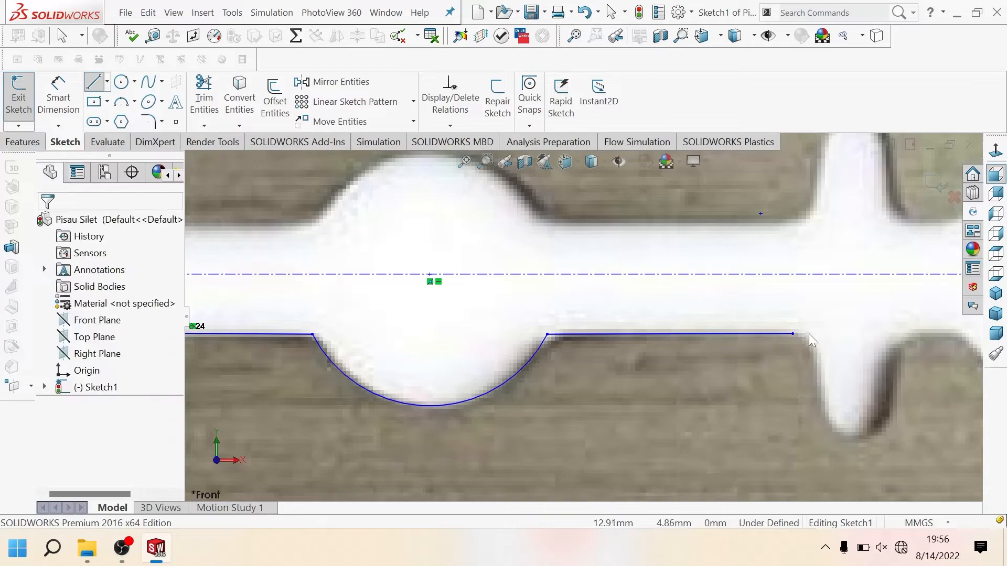
Step: Round the narrow lobe's left corner with a small arc and draw a steep line about 0.4 mm long down its left side
{"action": "left_click", "coordinate": [94, 82]}
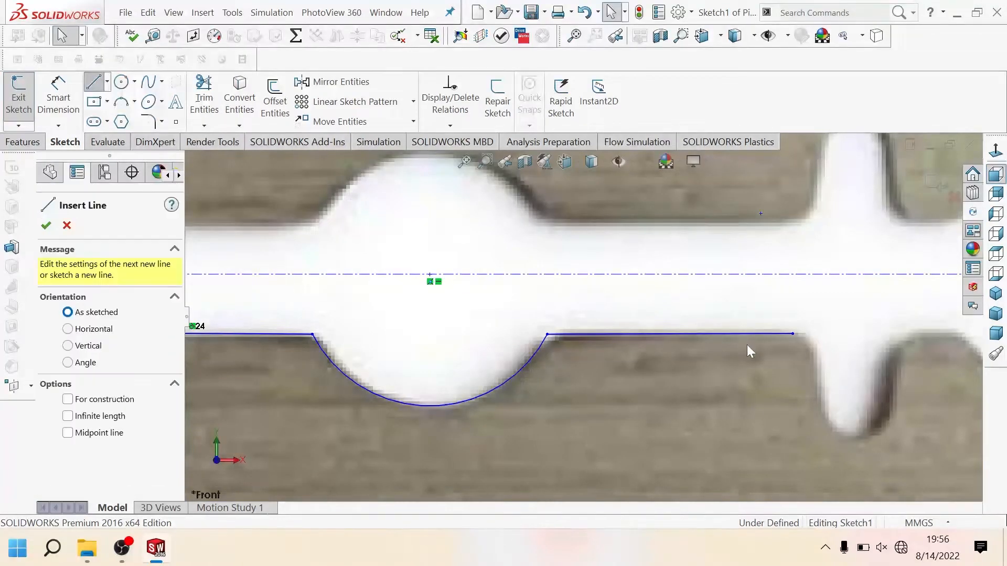
{"action": "left_click", "coordinate": [793, 333]}
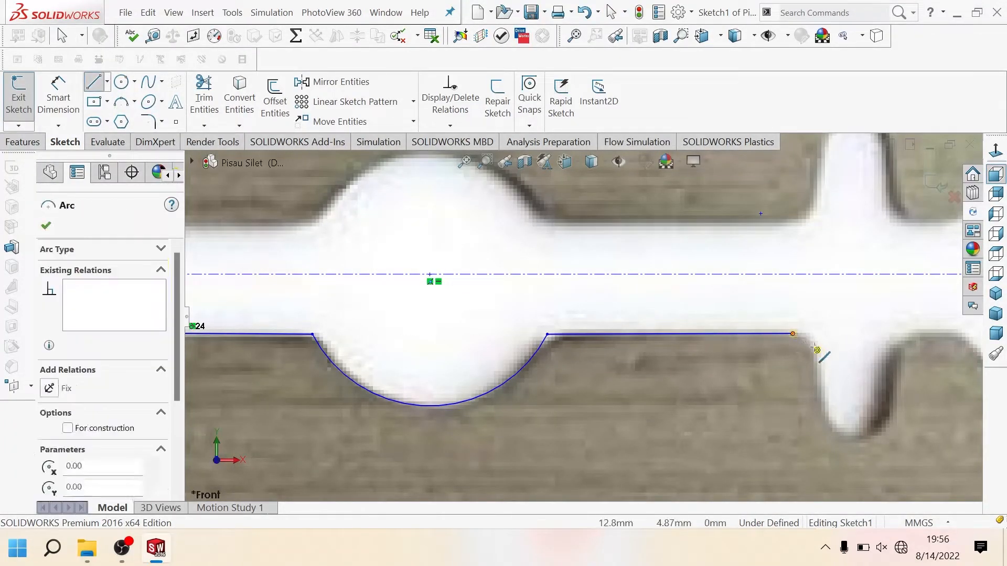
{"action": "left_click", "coordinate": [814, 348]}
{"action": "scroll", "coordinate": [829, 383], "scroll_direction": "down", "scroll_amount": 2}
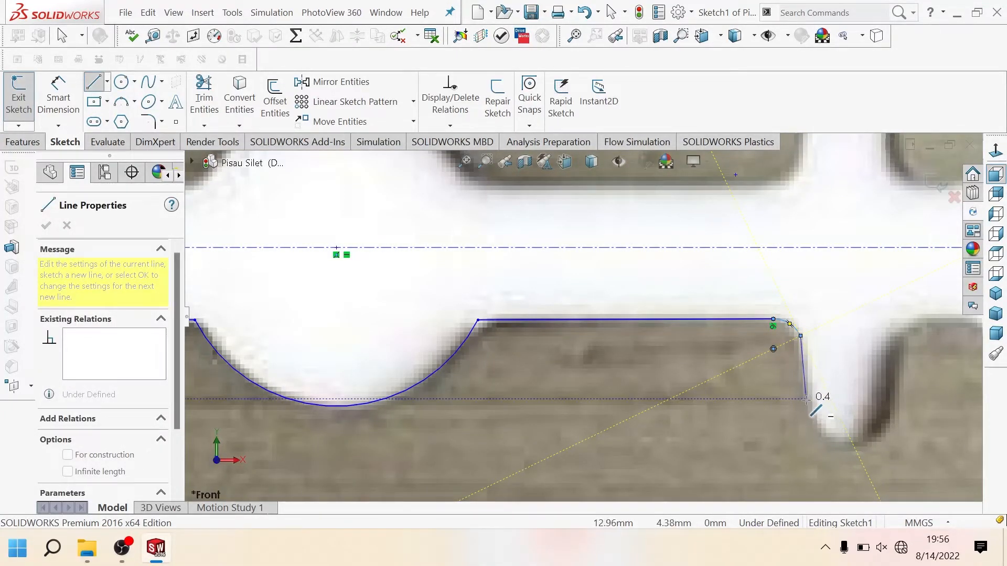
{"action": "left_click", "coordinate": [806, 399]}
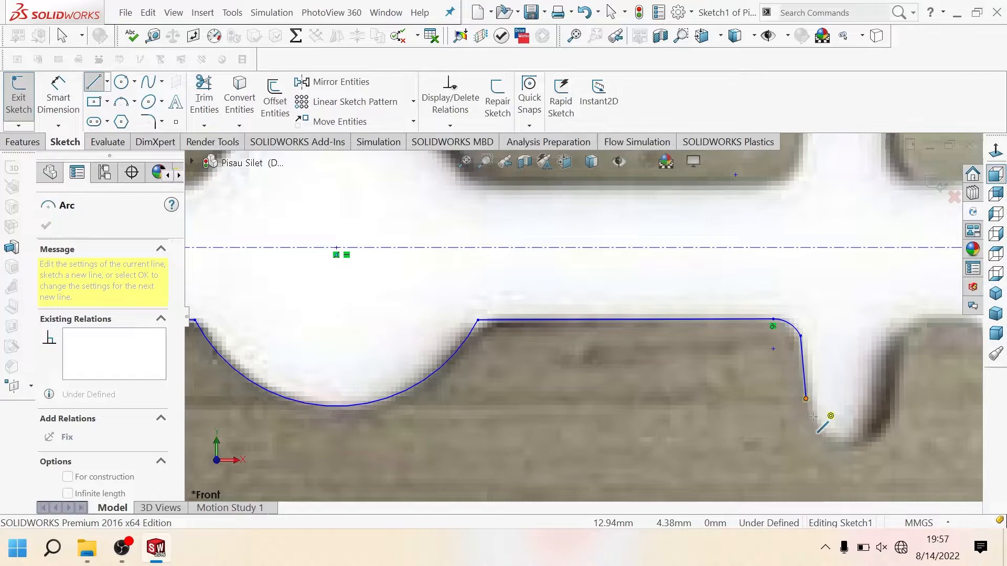
{"action": "key", "text": "Escape"}
{"action": "key", "text": "Escape"}
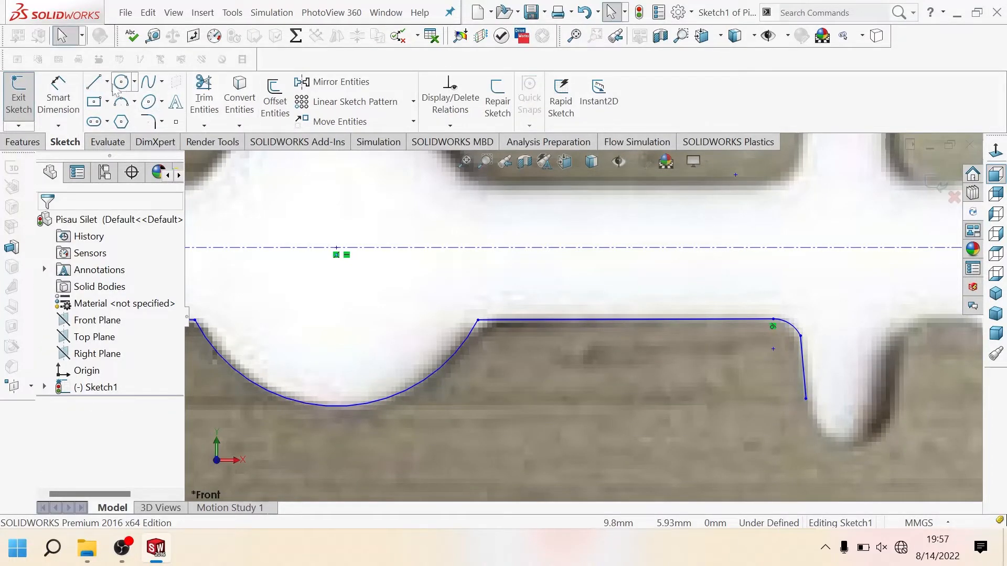
Step: Draw the narrow lobe's bottom as a tangent arc of about 0.26 mm radius, followed by a vertical line about 0.31 mm long up its right side
{"action": "key", "text": "l"}
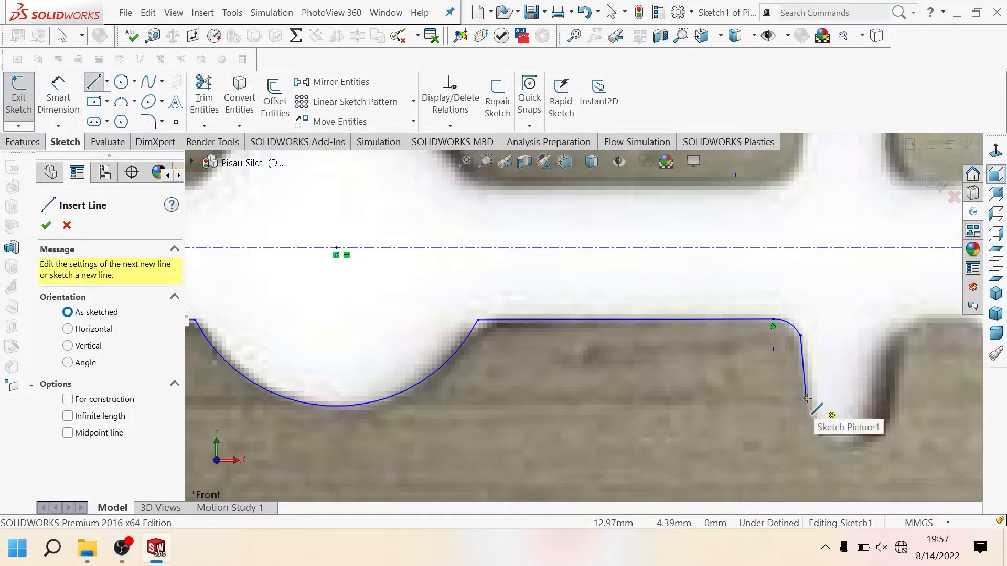
{"action": "left_click", "coordinate": [806, 400]}
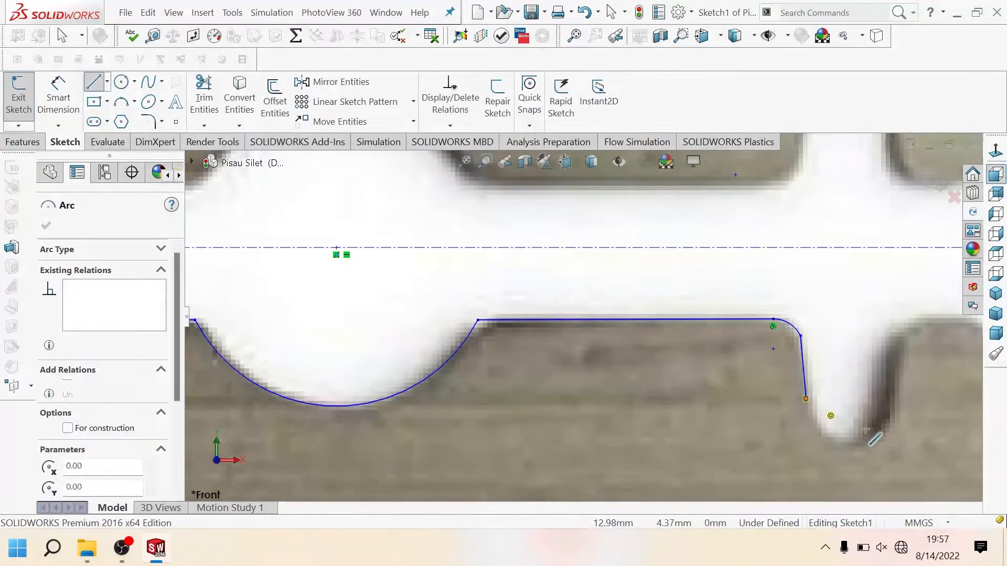
{"action": "left_click", "coordinate": [891, 400]}
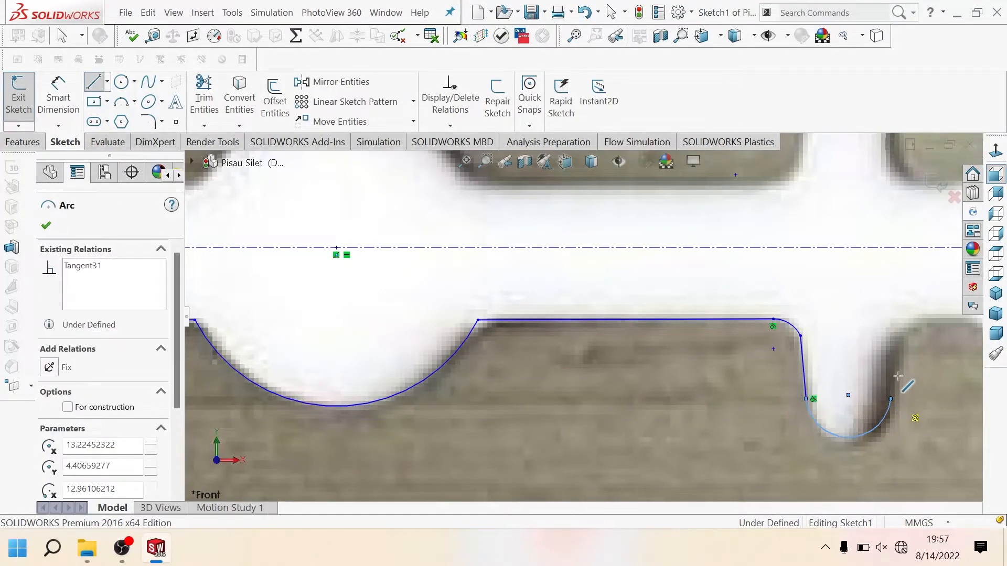
{"action": "left_click", "coordinate": [891, 348]}
Step: Add a tangent arc at the narrow lobe's upper right corner and a short horizontal line along the edge toward the wide lobe
{"action": "scroll", "coordinate": [897, 326], "scroll_direction": "up", "scroll_amount": 1}
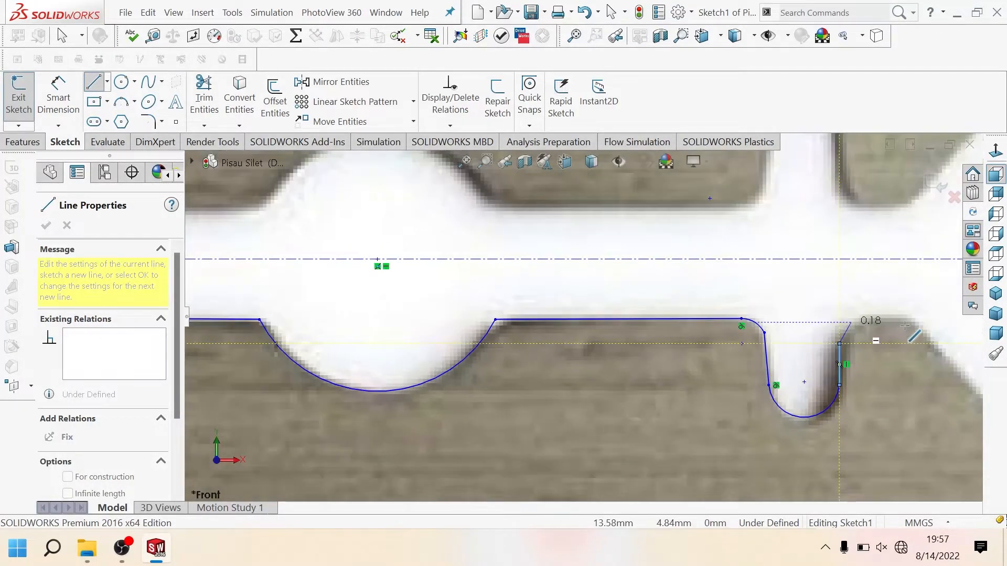
{"action": "scroll", "coordinate": [900, 326], "scroll_direction": "down", "scroll_amount": 3}
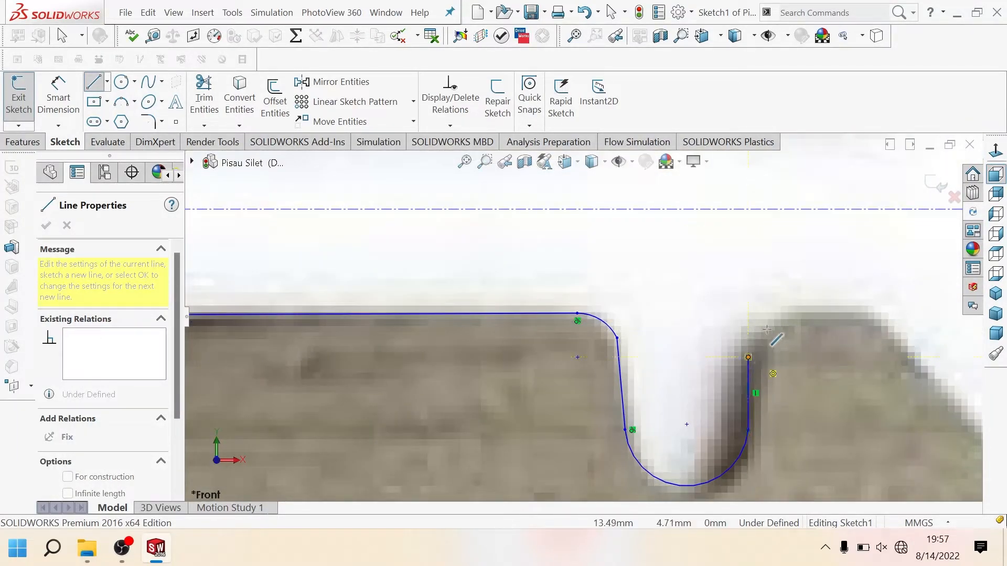
{"action": "key", "text": "a"}
{"action": "left_click", "coordinate": [793, 313]}
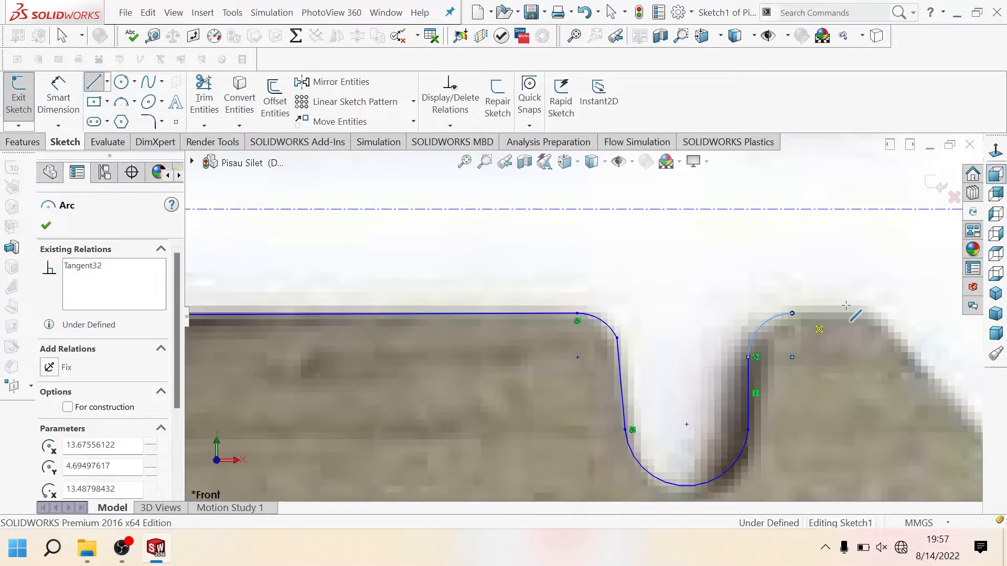
{"action": "left_click", "coordinate": [853, 313]}
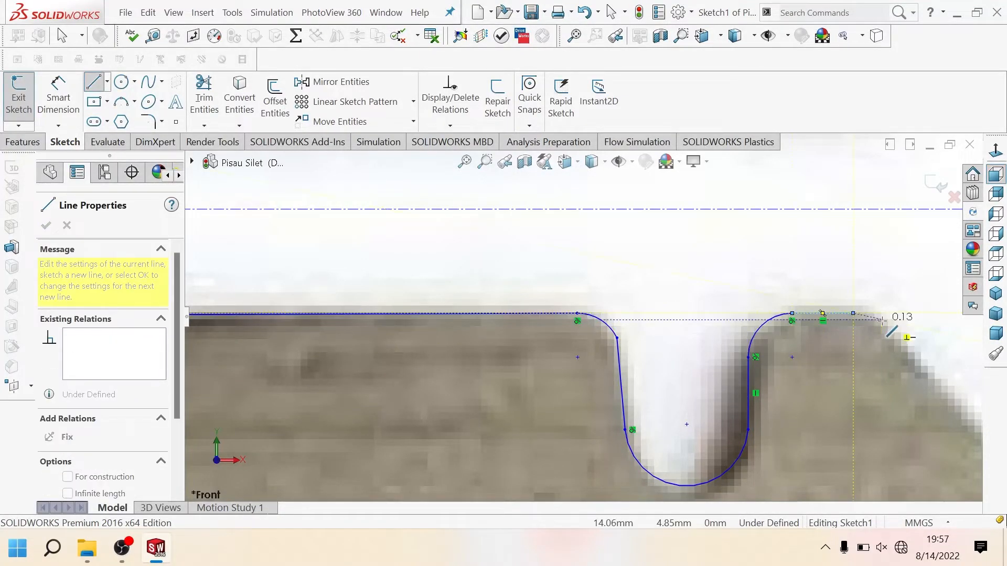
{"action": "key", "text": "a"}
{"action": "key", "text": "Escape"}
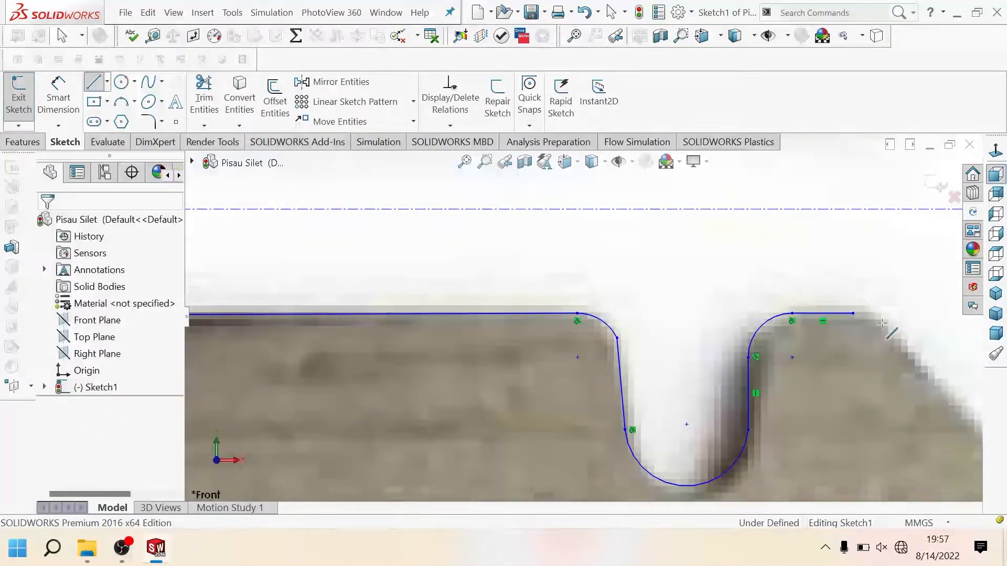
Step: Continue from the short horizontal line with a small tangent arc and a slanted line down the wide V-shaped lobe's left side
{"action": "key", "text": "l"}
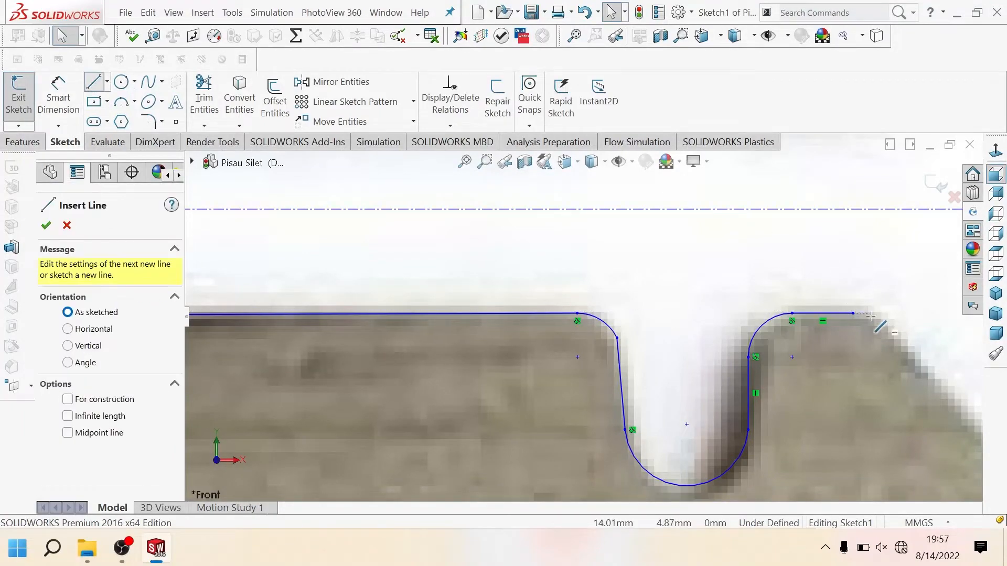
{"action": "left_click", "coordinate": [855, 313]}
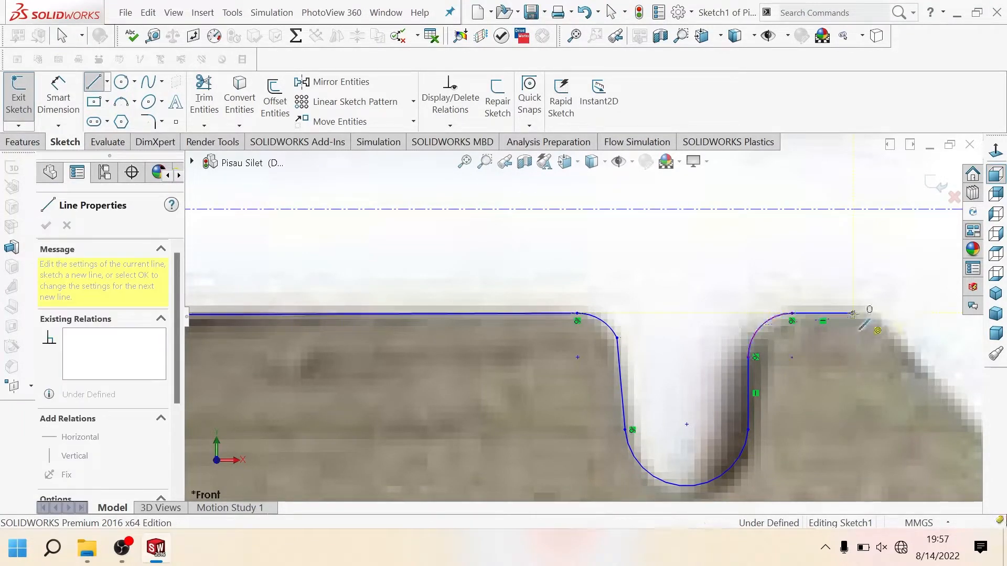
{"action": "key", "text": "a"}
{"action": "left_click", "coordinate": [884, 324]}
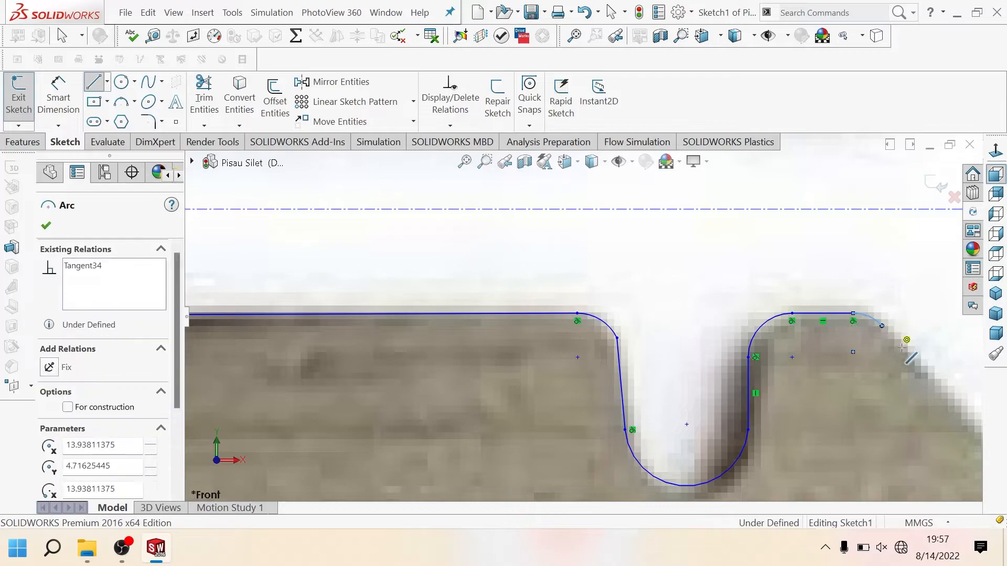
{"action": "key", "text": "z"}
{"action": "scroll", "coordinate": [854, 394], "scroll_direction": "down", "scroll_amount": 3}
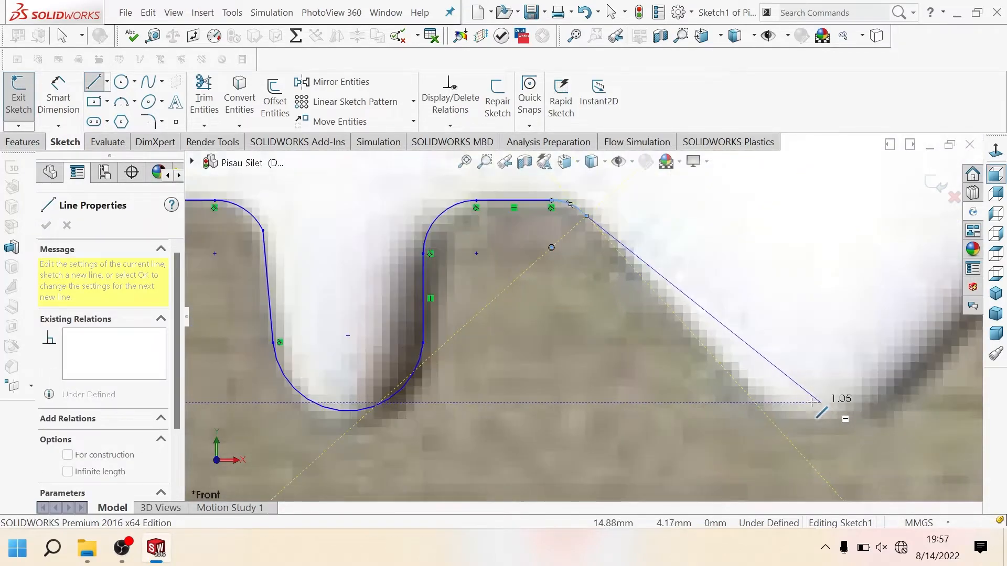
{"action": "left_click", "coordinate": [751, 393]}
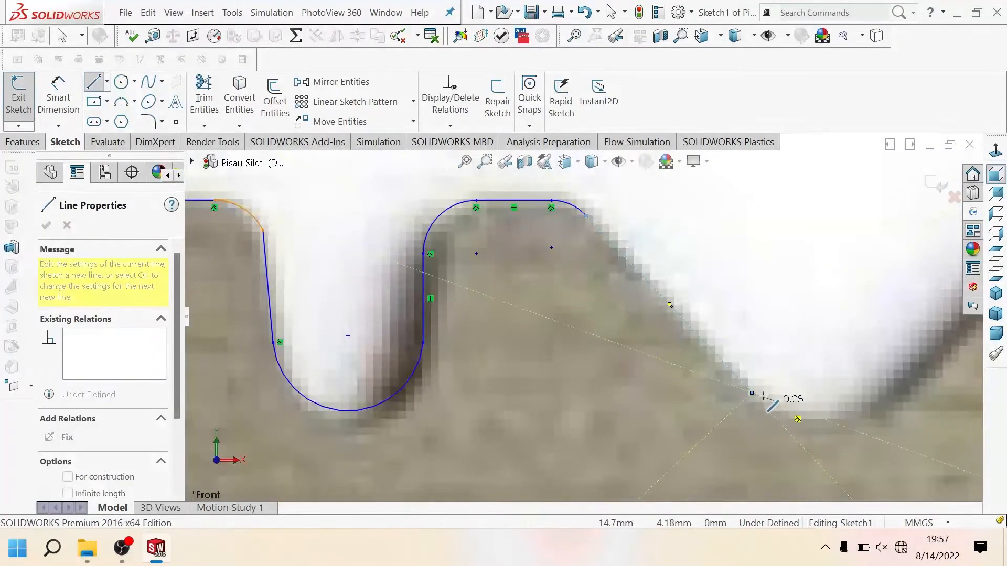
{"action": "mouse_move", "coordinate": [752, 393]}
{"action": "key", "text": "Escape"}
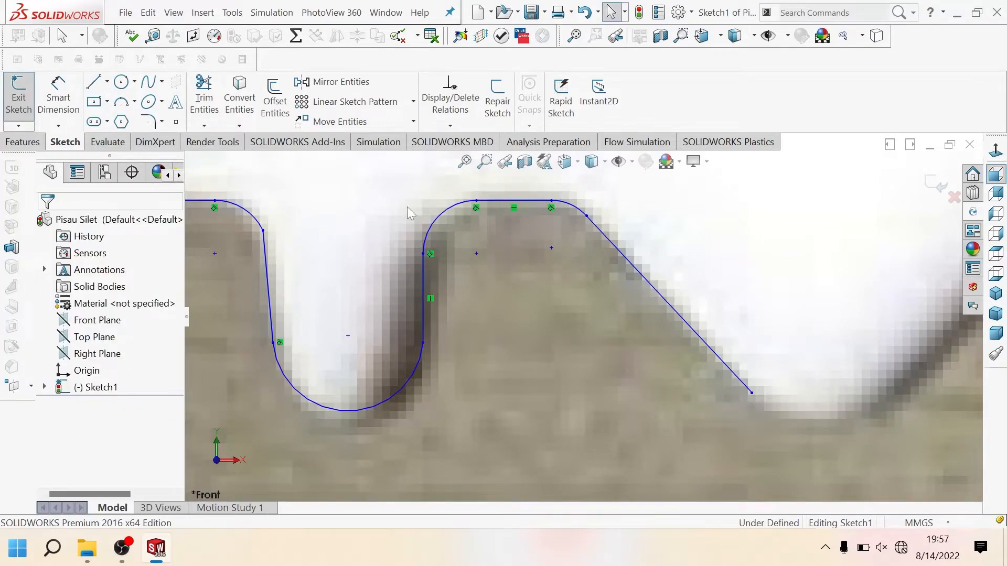
Step: Draw the wide lobe's bottom as a 90° tangent arc of about 0.35 mm radius and a slanted line about 0.92 mm long up its right side
{"action": "key", "text": "l"}
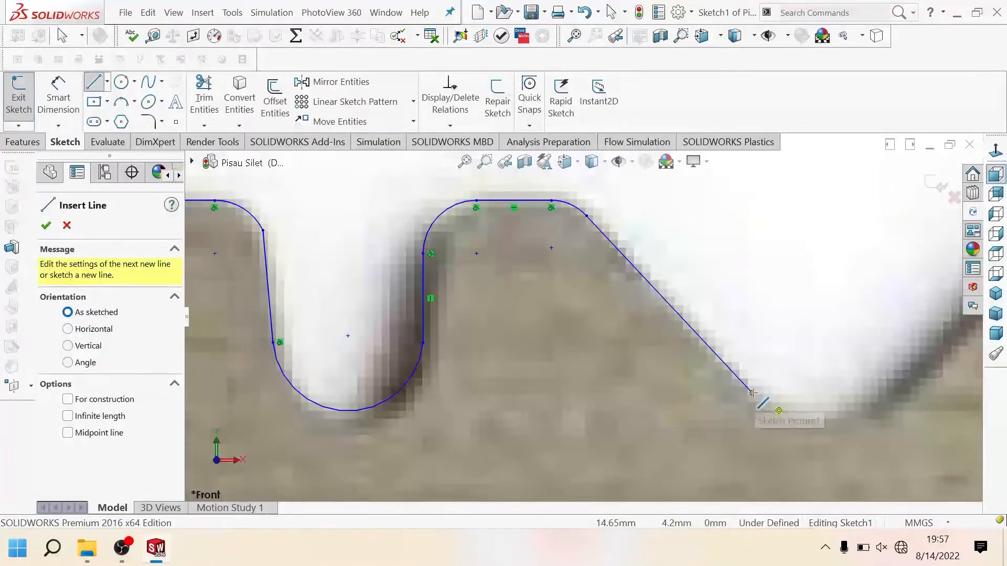
{"action": "left_click", "coordinate": [753, 394]}
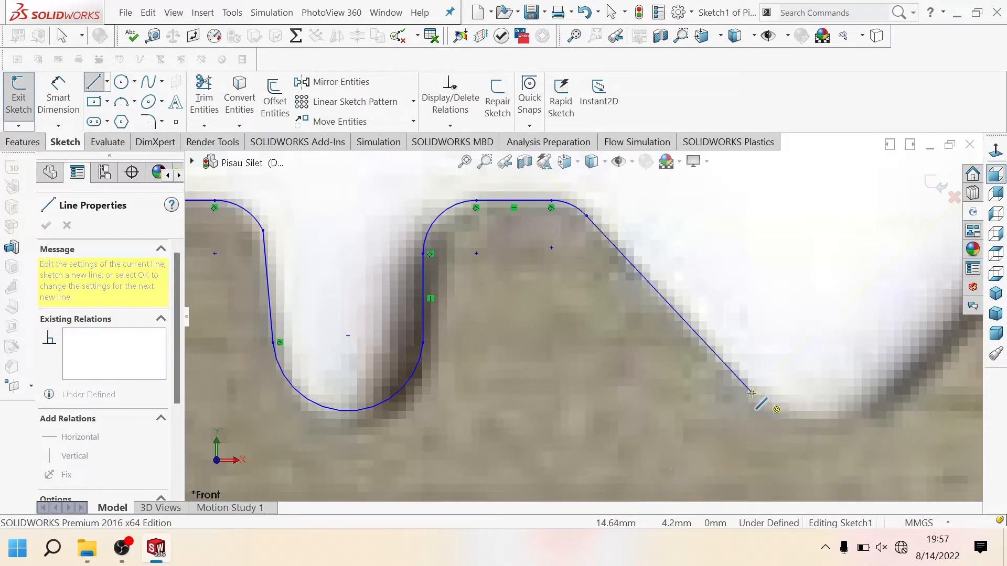
{"action": "left_click", "coordinate": [892, 394]}
{"action": "scroll", "coordinate": [892, 392], "scroll_direction": "up", "scroll_amount": 3}
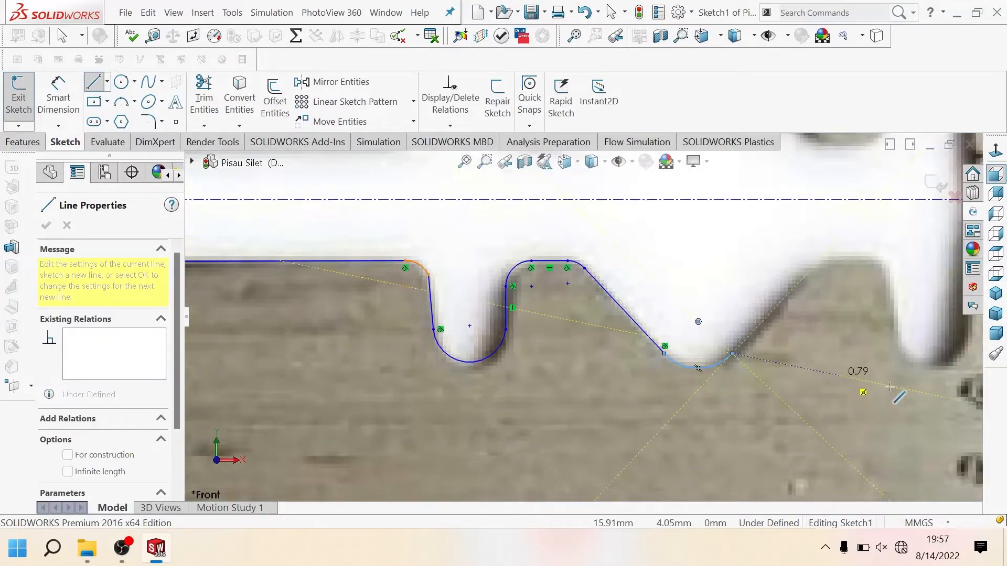
{"action": "scroll", "coordinate": [813, 295], "scroll_direction": "down", "scroll_amount": 3}
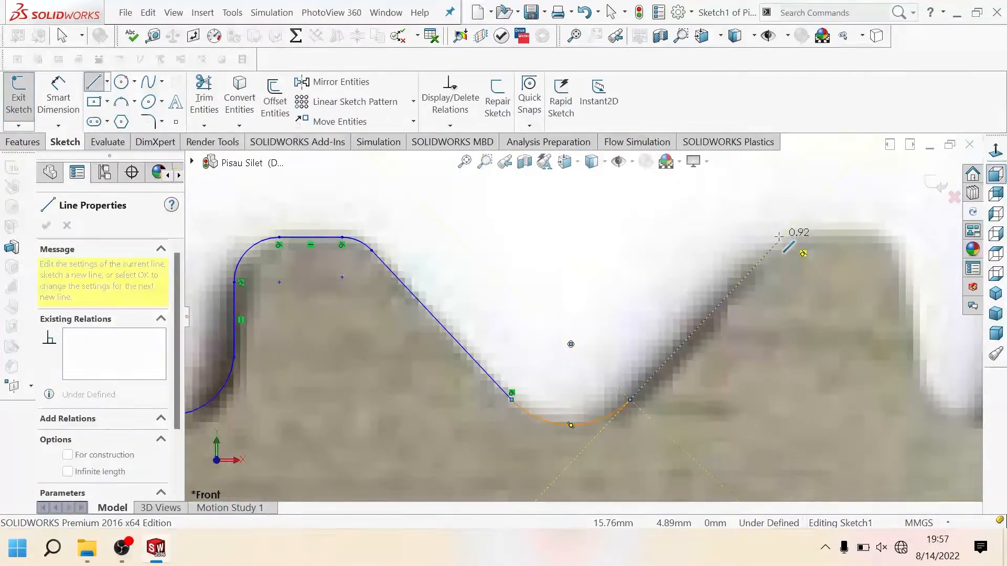
{"action": "left_click", "coordinate": [781, 239]}
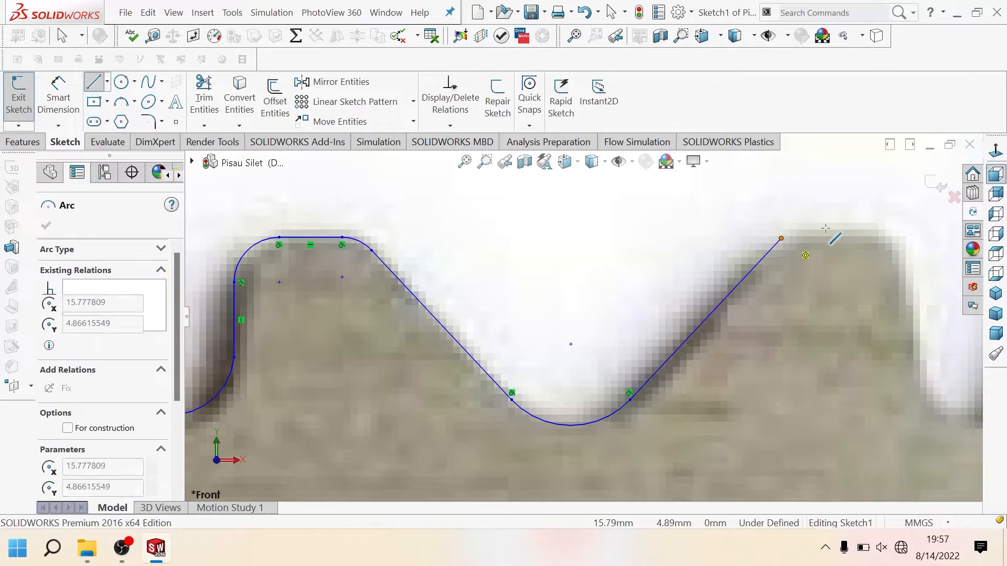
Step: Trace the crest after the wide lobe with an arc of about 0.32 mm radius, a second tangent arc and a vertical line down the last lobe's left side
{"action": "left_click", "coordinate": [896, 240]}
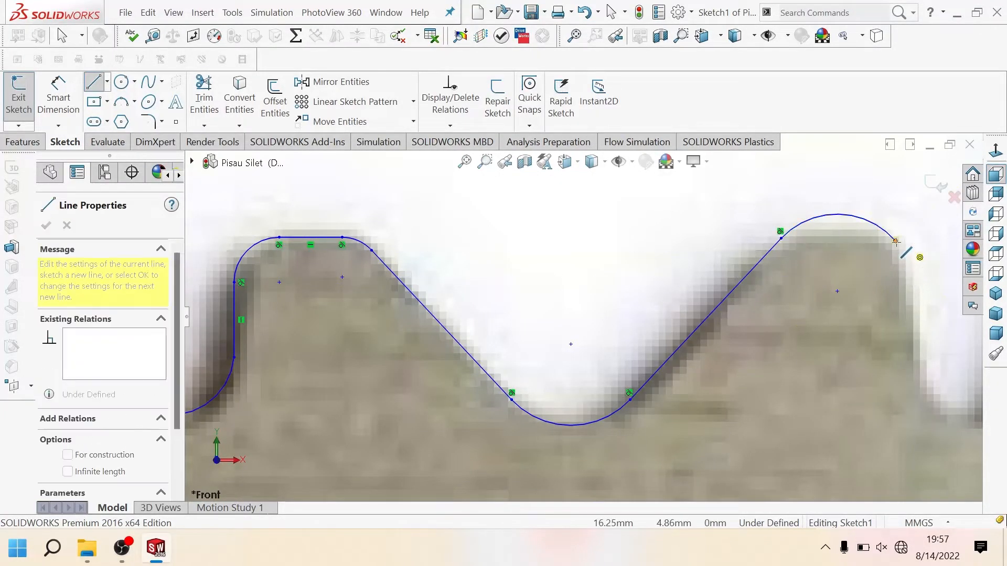
{"action": "left_click", "coordinate": [918, 299]}
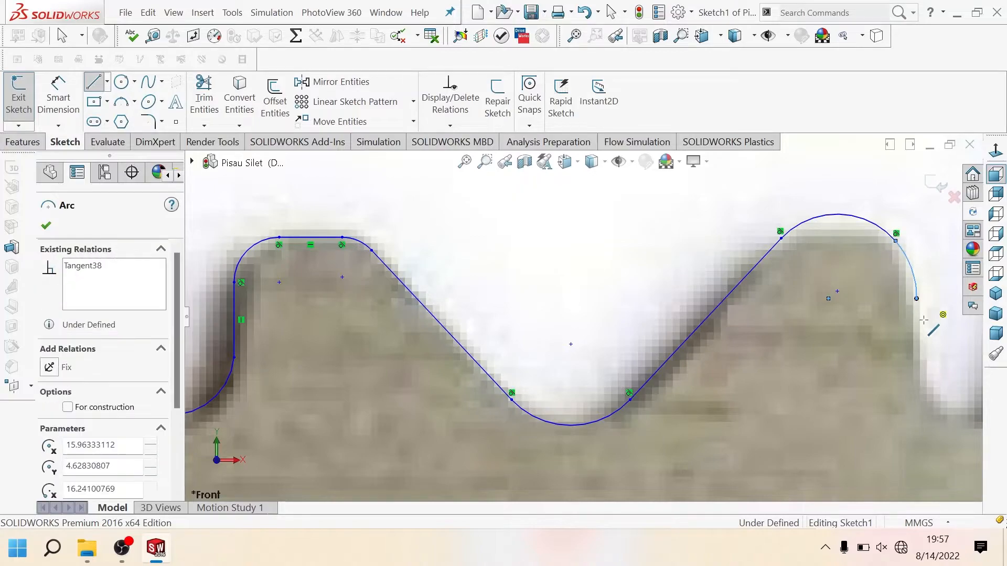
{"action": "left_click", "coordinate": [917, 367]}
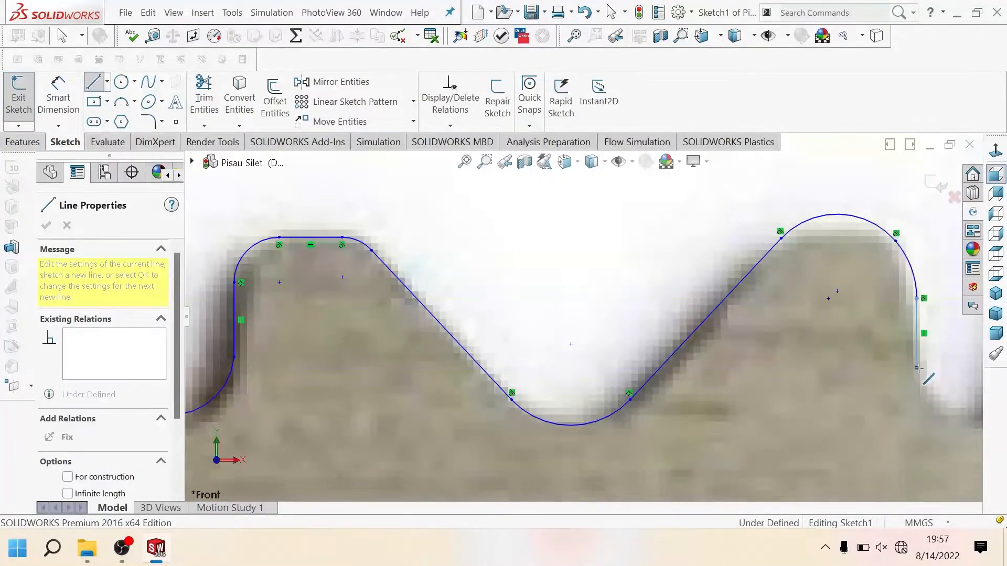
{"action": "scroll", "coordinate": [917, 368], "scroll_direction": "up", "scroll_amount": 4}
{"action": "scroll", "coordinate": [833, 366], "scroll_direction": "down", "scroll_amount": 3}
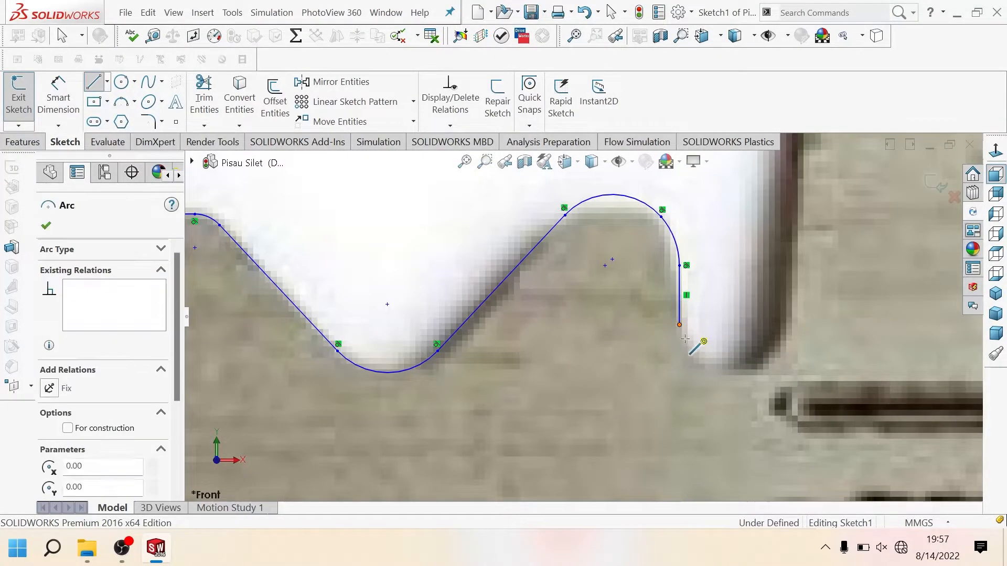
{"action": "key", "text": "Escape"}
{"action": "key", "text": "Escape"}
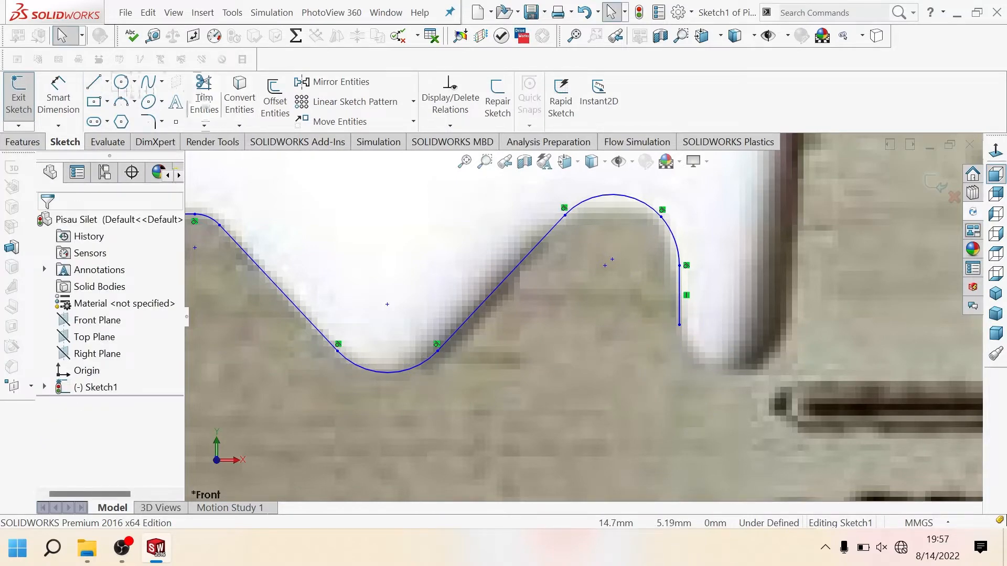
{"action": "left_click", "coordinate": [103, 86]}
{"action": "left_click", "coordinate": [680, 325]}
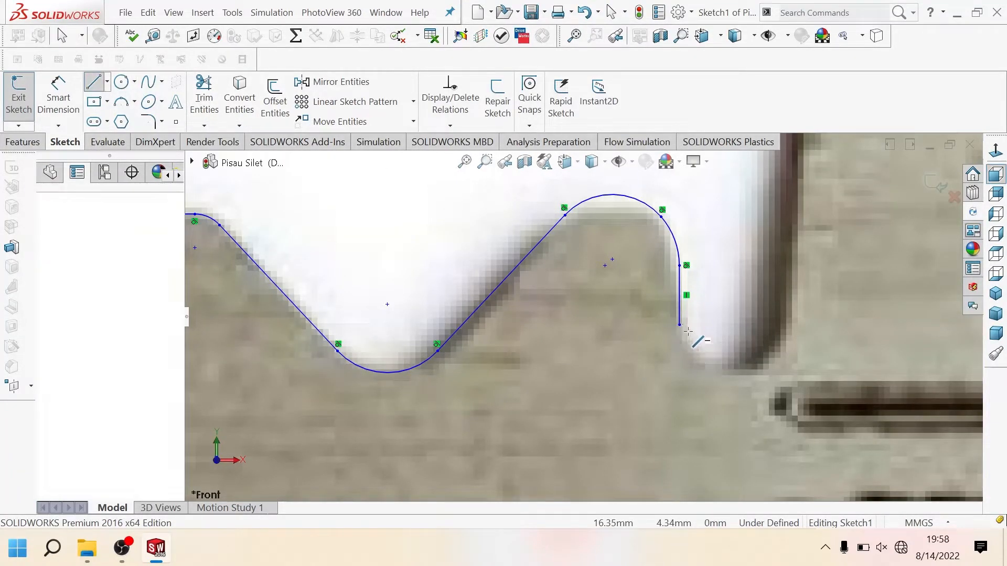
{"action": "key", "text": "Escape"}
{"action": "key", "text": "Escape"}
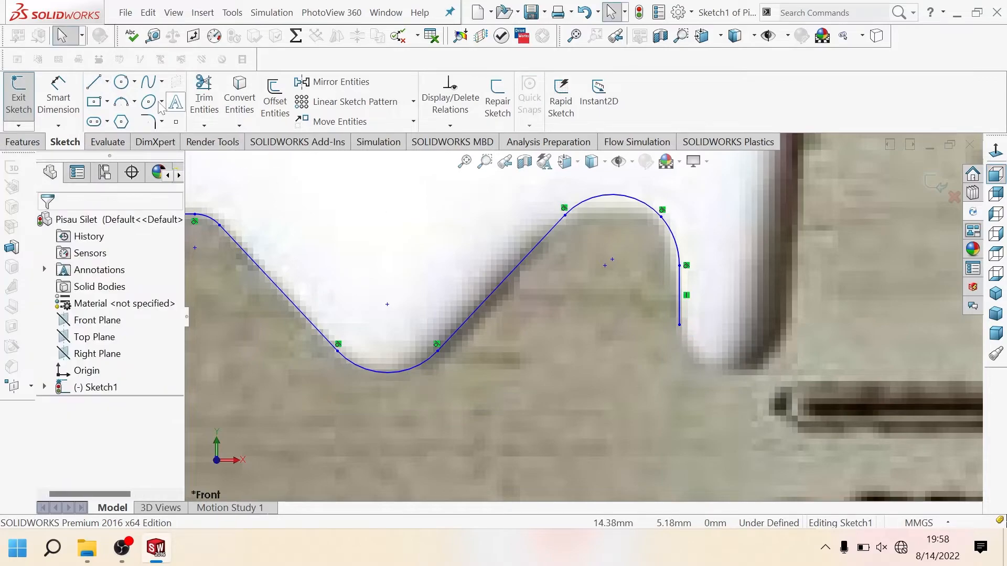
Step: Draw a tangent arc of about 0.28 mm radius around the last lobe's bottom, starting from the end of its vertical line
{"action": "left_click", "coordinate": [96, 85]}
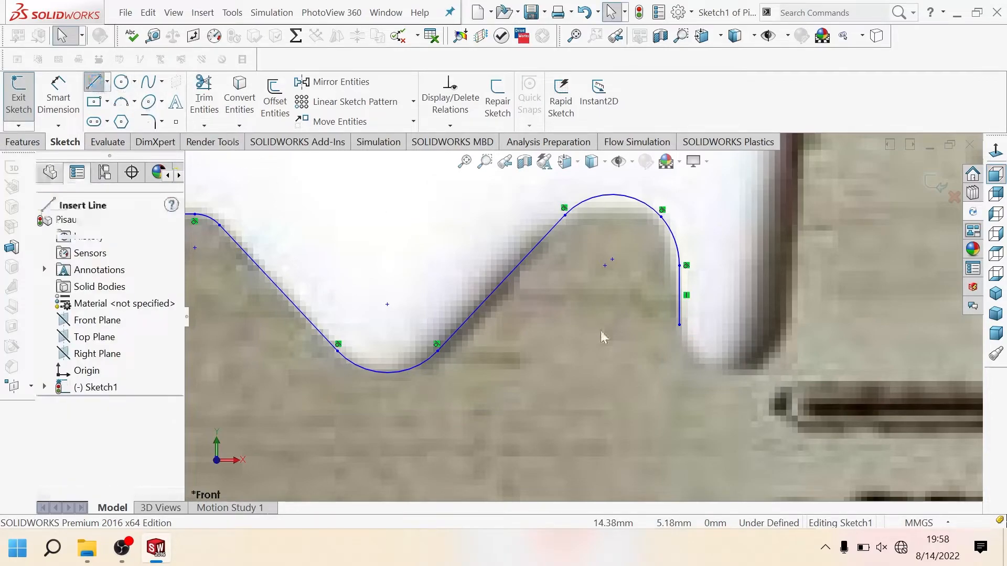
{"action": "left_click", "coordinate": [679, 324]}
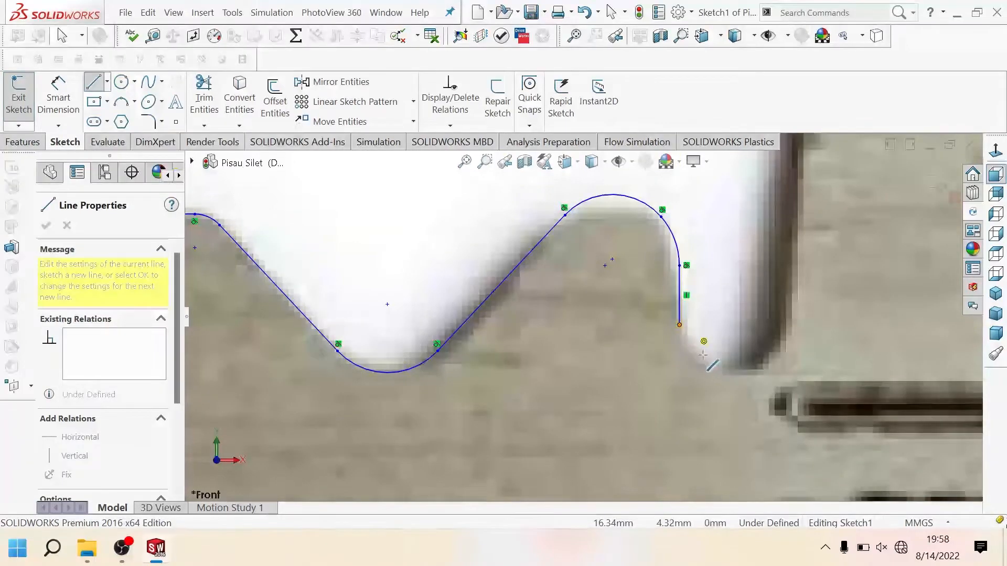
{"action": "left_click", "coordinate": [789, 323]}
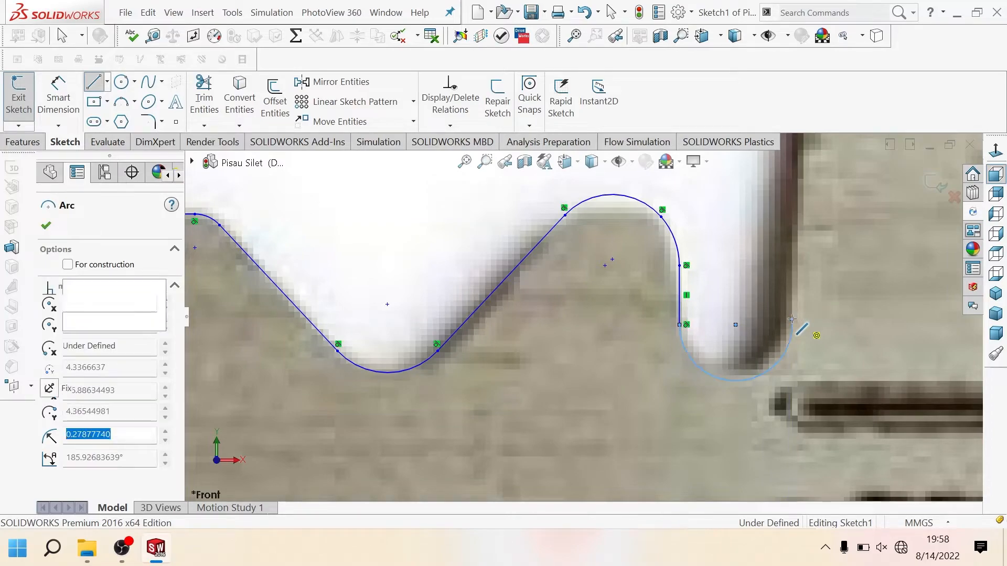
Step: Close the last lobe's outer side with a slanted line about 0.84 mm long and a vertical line about 0.12 mm long to the centerline
{"action": "key", "text": "z"}
{"action": "scroll", "coordinate": [795, 296], "scroll_direction": "up", "scroll_amount": 2}
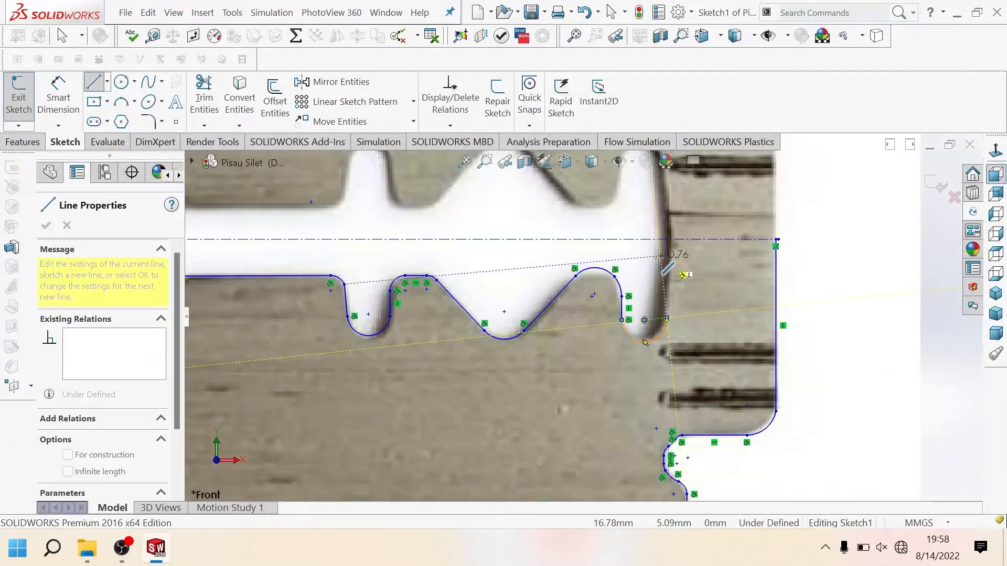
{"action": "scroll", "coordinate": [664, 261], "scroll_direction": "down", "scroll_amount": 7}
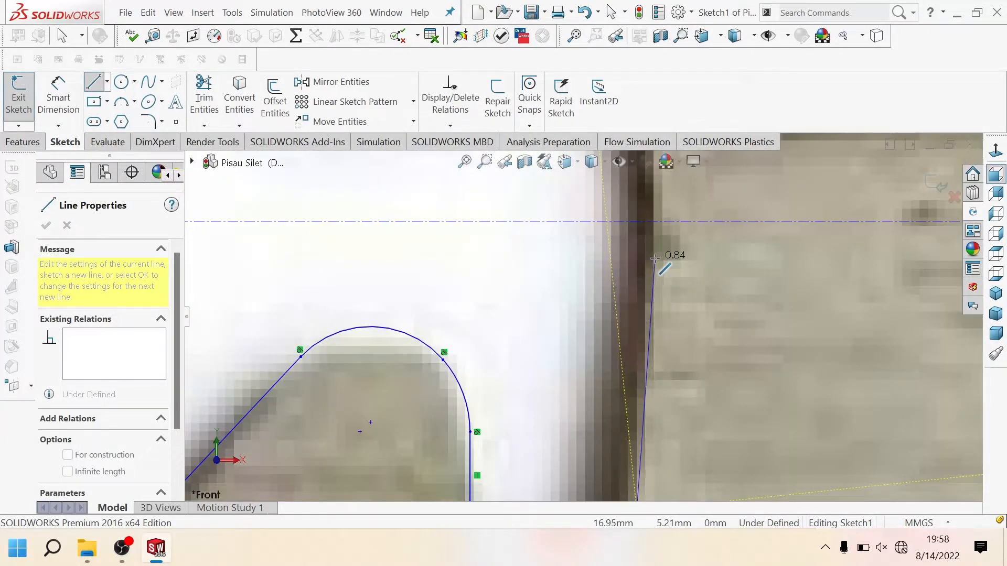
{"action": "left_click", "coordinate": [655, 257]}
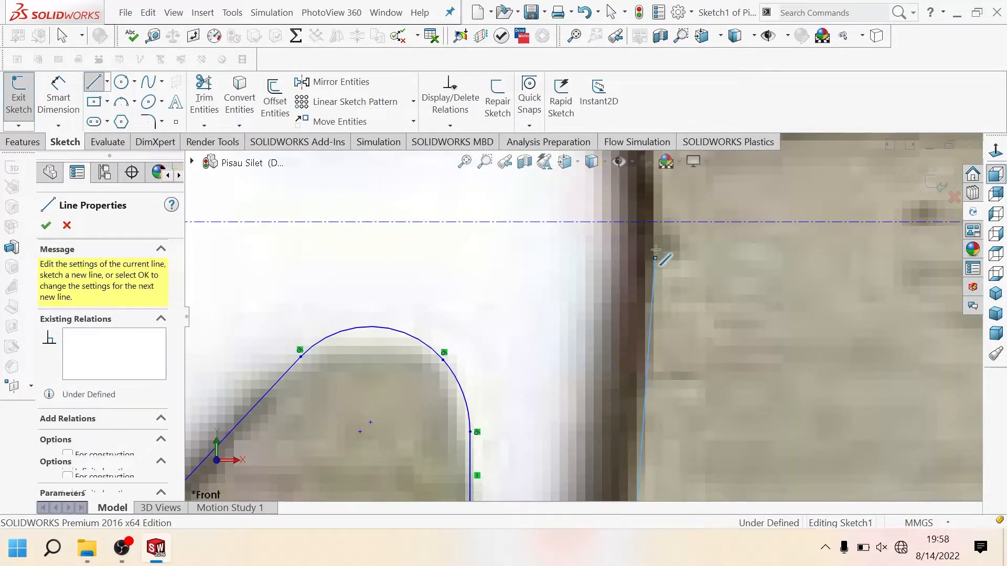
{"action": "left_click", "coordinate": [652, 222]}
{"action": "key", "text": "Escape"}
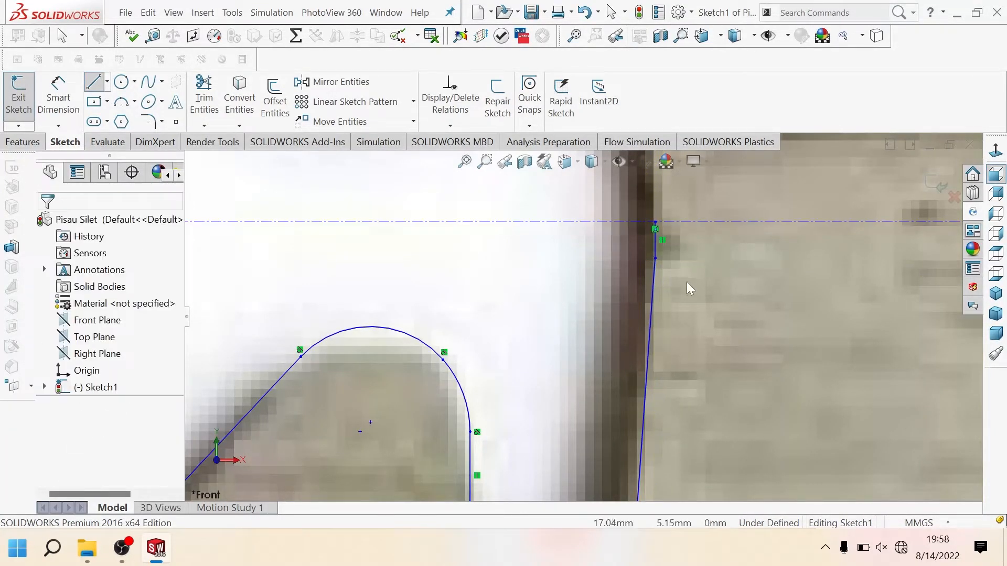
Step: Save the part with the traced lower half of the blade
{"action": "scroll", "coordinate": [687, 283], "scroll_direction": "up", "scroll_amount": 3}
{"action": "scroll", "coordinate": [622, 311], "scroll_direction": "up", "scroll_amount": 8}
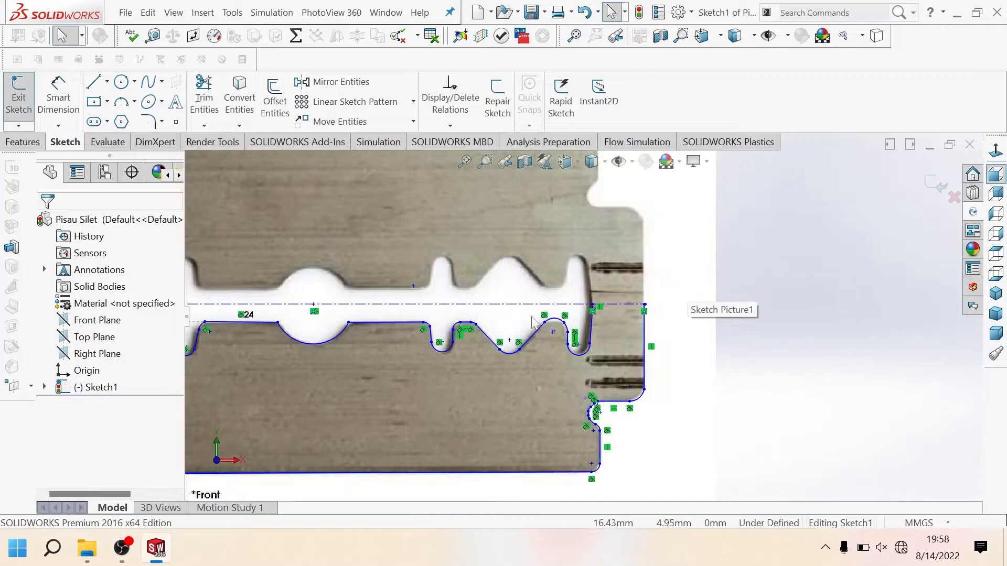
{"action": "scroll", "coordinate": [425, 308], "scroll_direction": "down", "scroll_amount": 3}
{"action": "scroll", "coordinate": [419, 309], "scroll_direction": "up", "scroll_amount": 3}
{"action": "scroll", "coordinate": [406, 314], "scroll_direction": "down", "scroll_amount": 2}
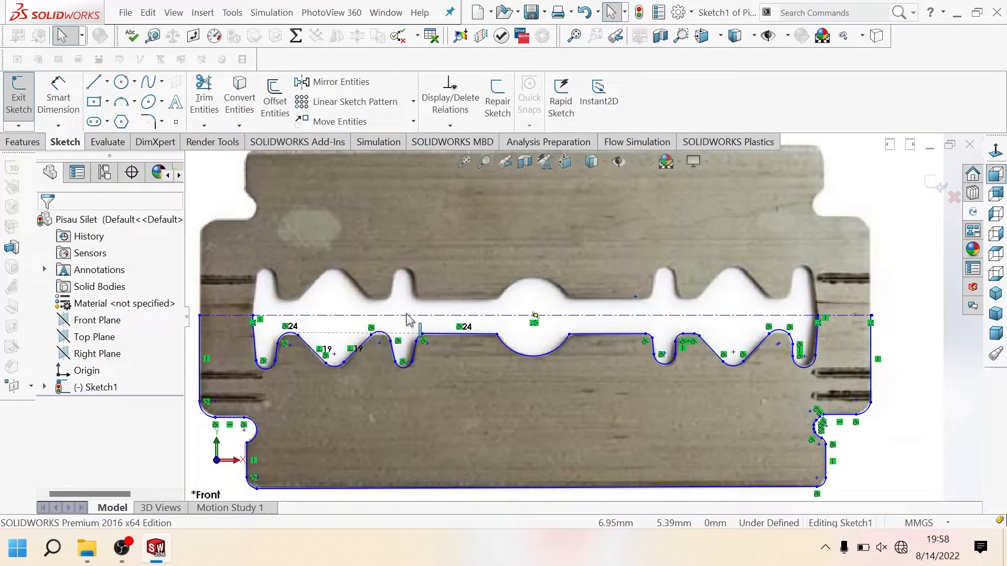
{"action": "scroll", "coordinate": [524, 371], "scroll_direction": "up", "scroll_amount": 2}
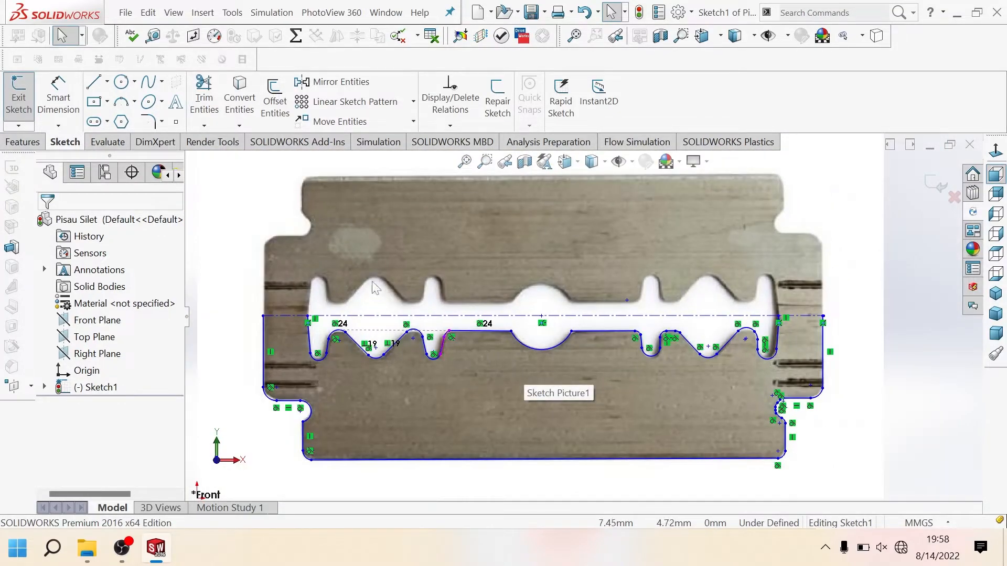
{"action": "left_click", "coordinate": [529, 13]}
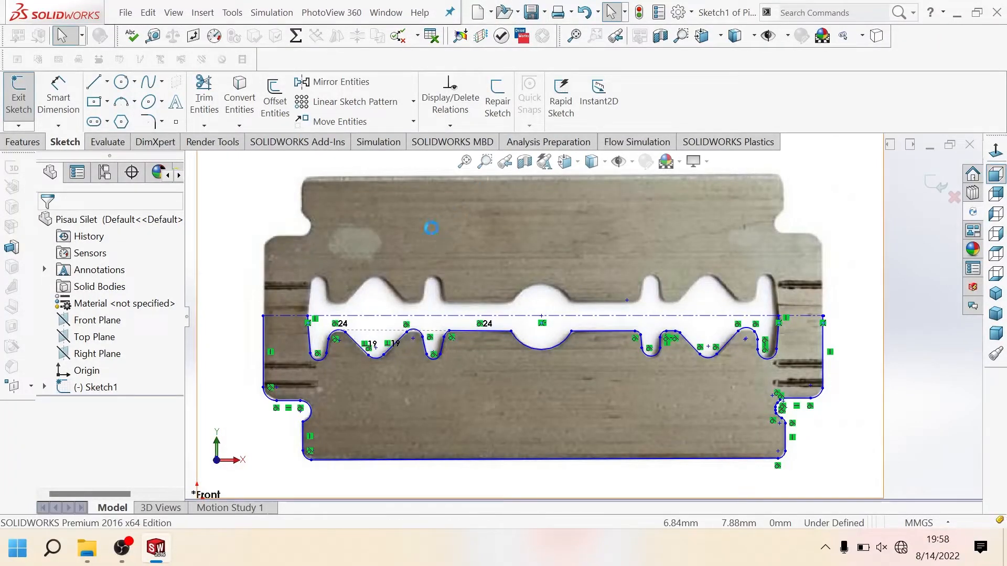
{"action": "left_click", "coordinate": [339, 83]}
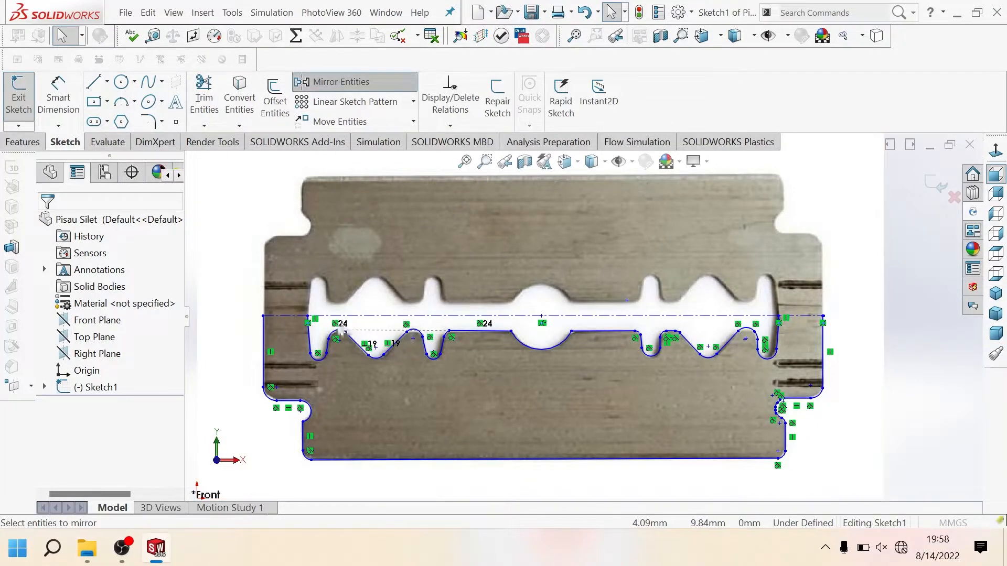
{"action": "scroll", "coordinate": [235, 357], "scroll_direction": "down", "scroll_amount": 3}
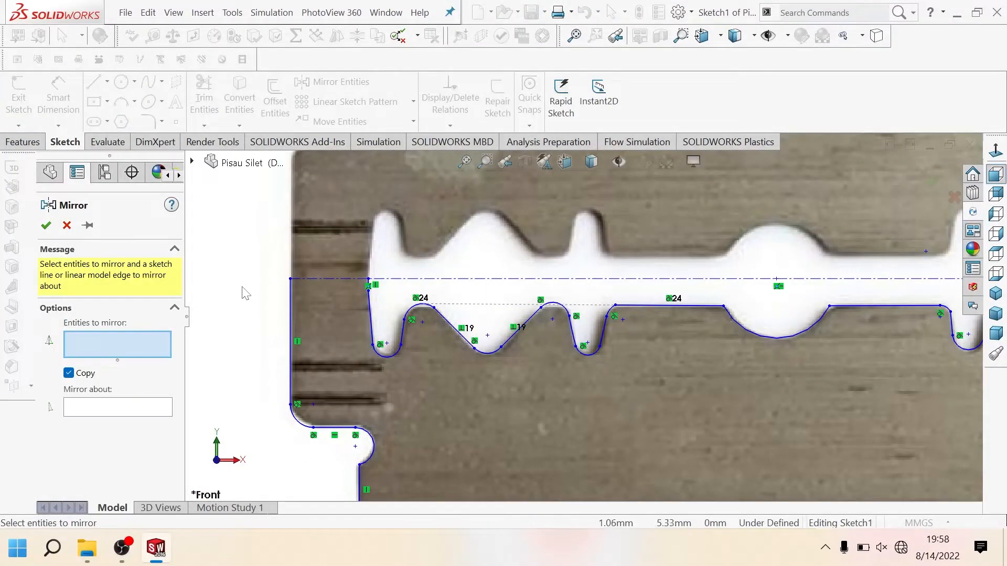
{"action": "mouse_move", "coordinate": [243, 288]}
{"action": "left_mouse_down"}
{"action": "mouse_move", "coordinate": [398, 433]}
{"action": "mouse_move", "coordinate": [464, 468]}
{"action": "mouse_move", "coordinate": [881, 472]}
{"action": "mouse_move", "coordinate": [652, 467]}
{"action": "left_mouse_up"}
{"action": "scroll", "coordinate": [465, 468], "scroll_direction": "up", "scroll_amount": 2}
{"action": "scroll", "coordinate": [765, 467], "scroll_direction": "up", "scroll_amount": 1}
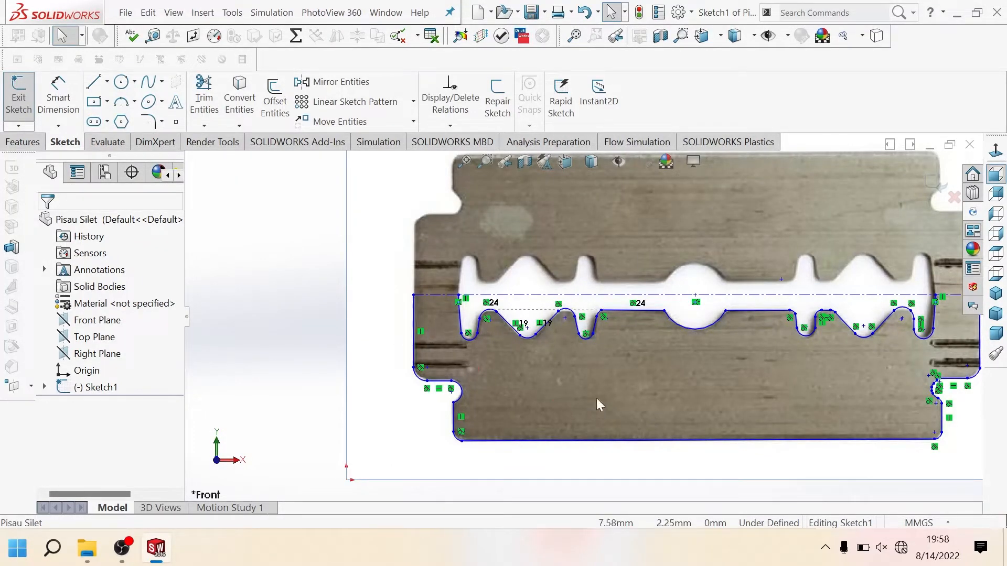
{"action": "mouse_move", "coordinate": [321, 315]}
{"action": "left_mouse_down"}
{"action": "mouse_move", "coordinate": [524, 404]}
{"action": "mouse_move", "coordinate": [907, 465]}
{"action": "mouse_move", "coordinate": [932, 451]}
{"action": "left_mouse_up"}
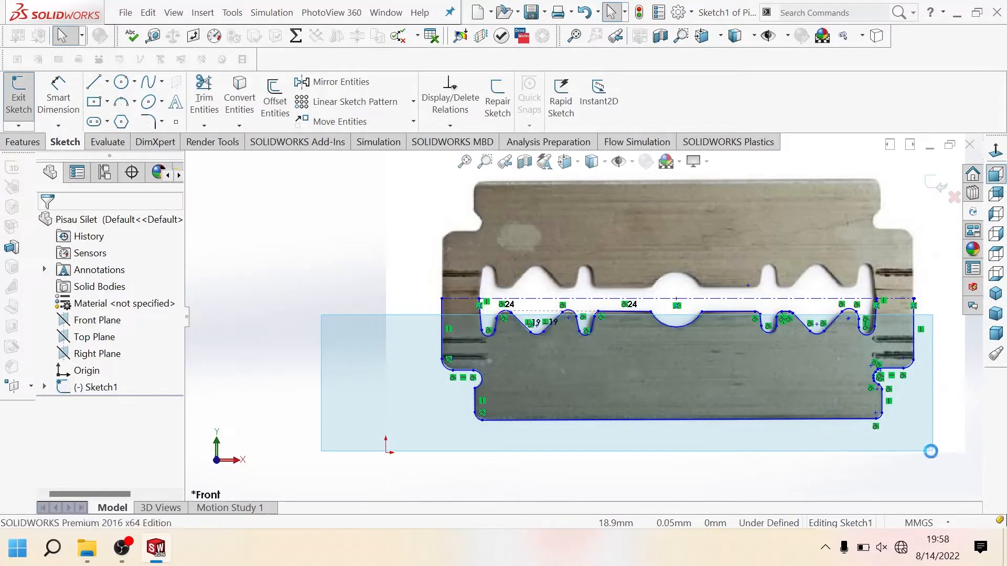
{"action": "scroll", "coordinate": [627, 374], "scroll_direction": "down", "scroll_amount": 3}
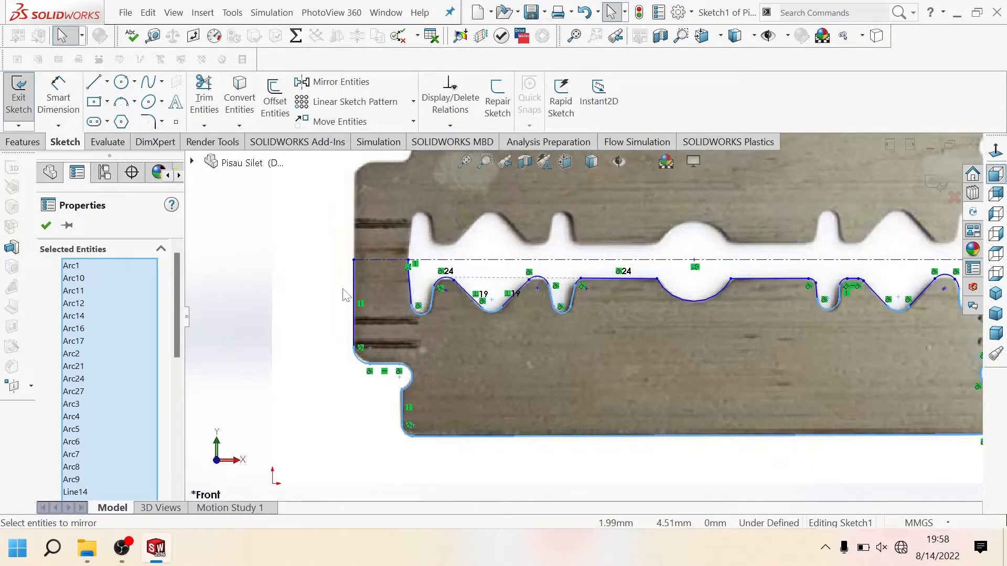
{"action": "left_click", "coordinate": [320, 269]}
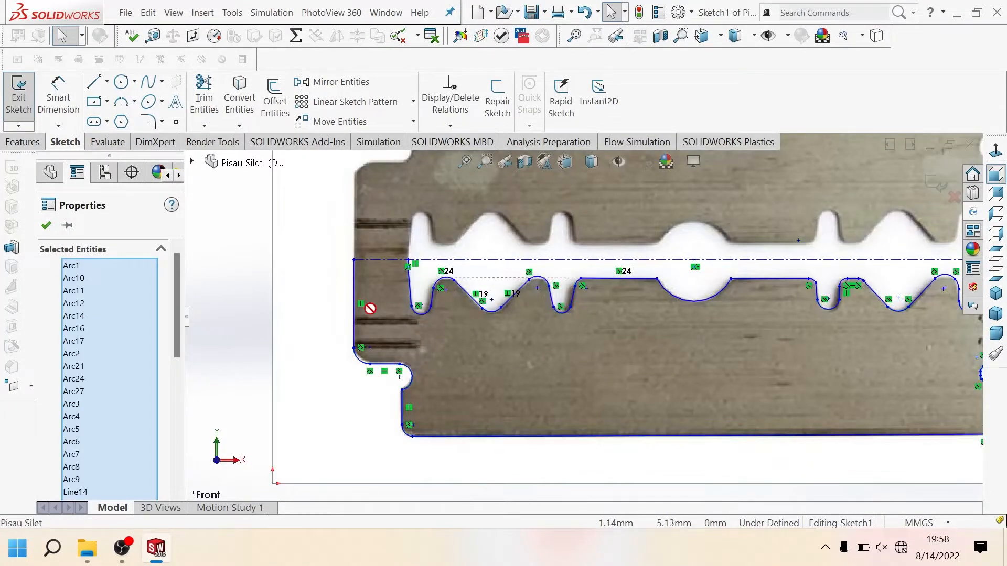
Step: Start mirroring sketch entities with a copy, selecting the blade's left end edge, its lower corner and the leftmost lobe up to the centerline
{"action": "left_click", "coordinate": [350, 88]}
{"action": "left_click_drag", "start_coordinate": [316, 261], "coordinate": [438, 386]}
{"action": "left_click", "coordinate": [355, 303]}
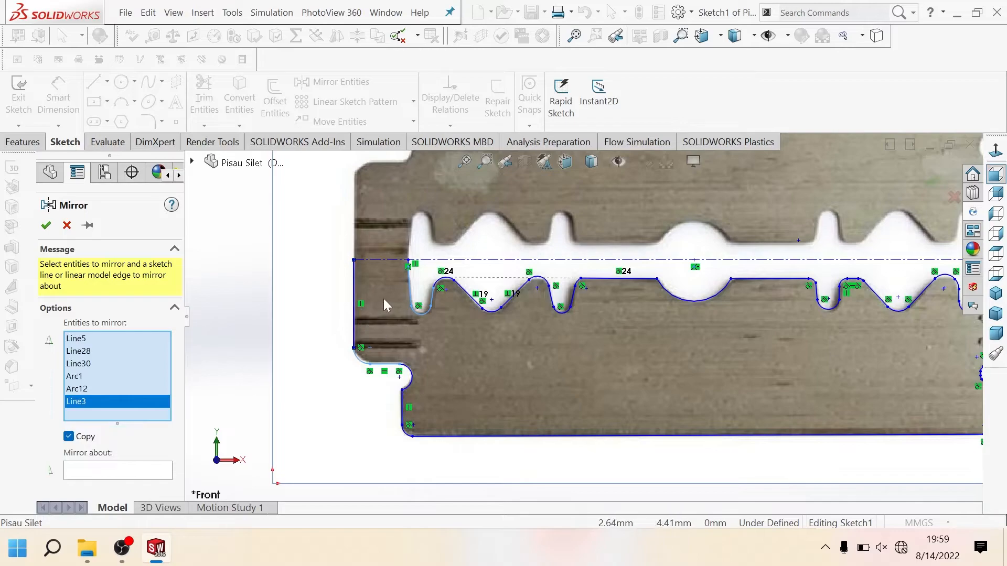
{"action": "scroll", "coordinate": [383, 298], "scroll_direction": "down", "scroll_amount": 1}
{"action": "scroll", "coordinate": [474, 259], "scroll_direction": "down", "scroll_amount": 5}
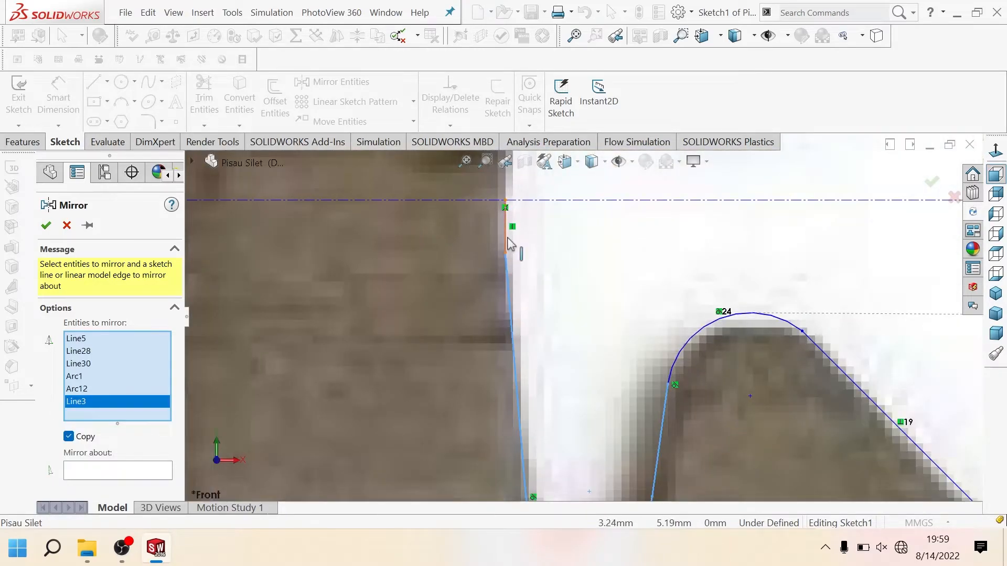
{"action": "left_click", "coordinate": [508, 244]}
Step: Add the left notch, the lower left side with its corner and the long bottom edge to the entities to mirror
{"action": "scroll", "coordinate": [483, 395], "scroll_direction": "up", "scroll_amount": 4}
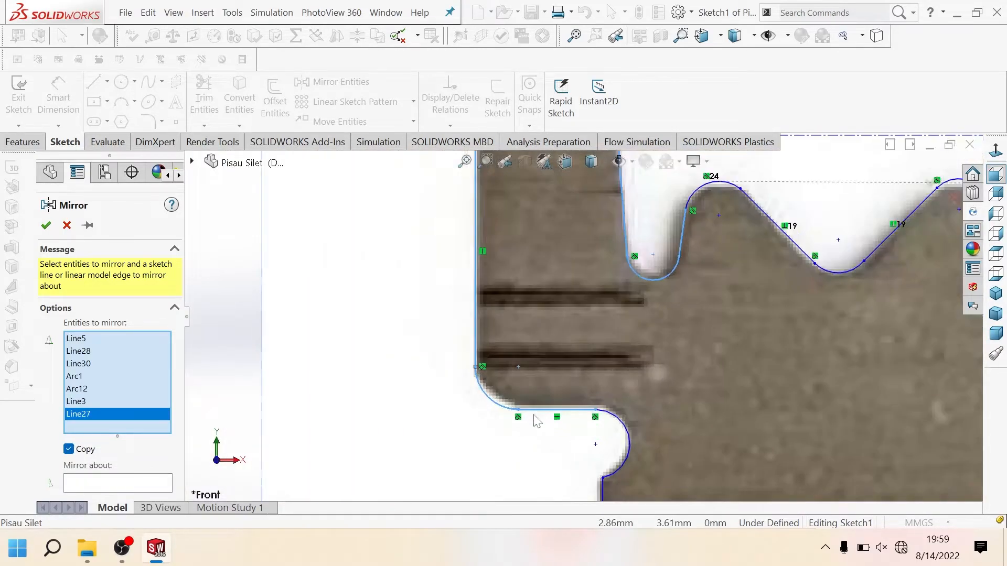
{"action": "scroll", "coordinate": [541, 424], "scroll_direction": "up", "scroll_amount": 4}
{"action": "scroll", "coordinate": [550, 434], "scroll_direction": "down", "scroll_amount": 3}
{"action": "mouse_move", "coordinate": [569, 297]}
{"action": "left_mouse_down"}
{"action": "mouse_move", "coordinate": [756, 534]}
{"action": "mouse_move", "coordinate": [759, 507]}
{"action": "left_mouse_up"}
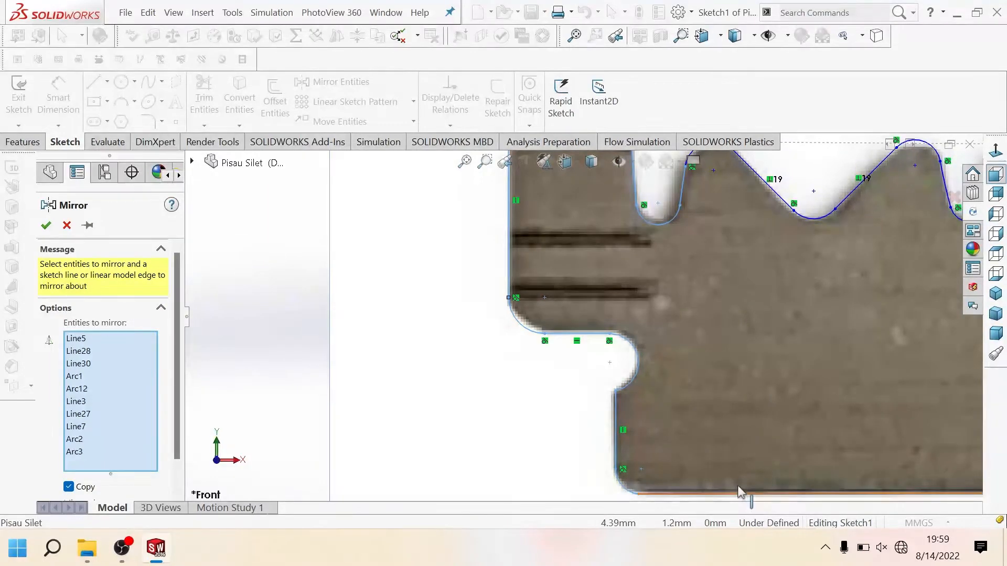
{"action": "scroll", "coordinate": [758, 459], "scroll_direction": "up", "scroll_amount": 2}
{"action": "left_click", "coordinate": [768, 420]}
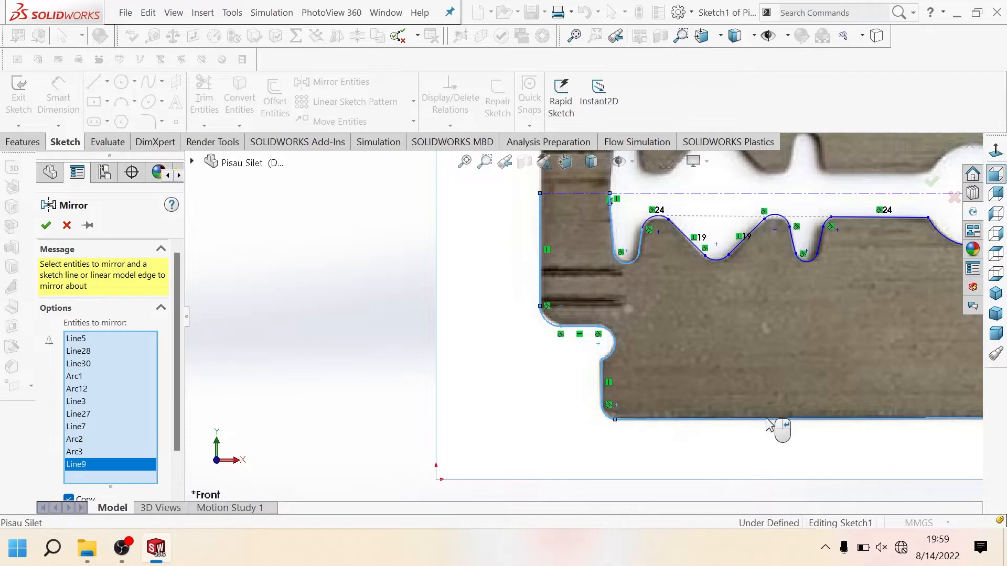
Step: Add the left V-shaped and narrow lobes, the central arc and its adjoining straight slot edges to the entities to mirror
{"action": "scroll", "coordinate": [775, 426], "scroll_direction": "up", "scroll_amount": 3}
{"action": "scroll", "coordinate": [725, 297], "scroll_direction": "down", "scroll_amount": 3}
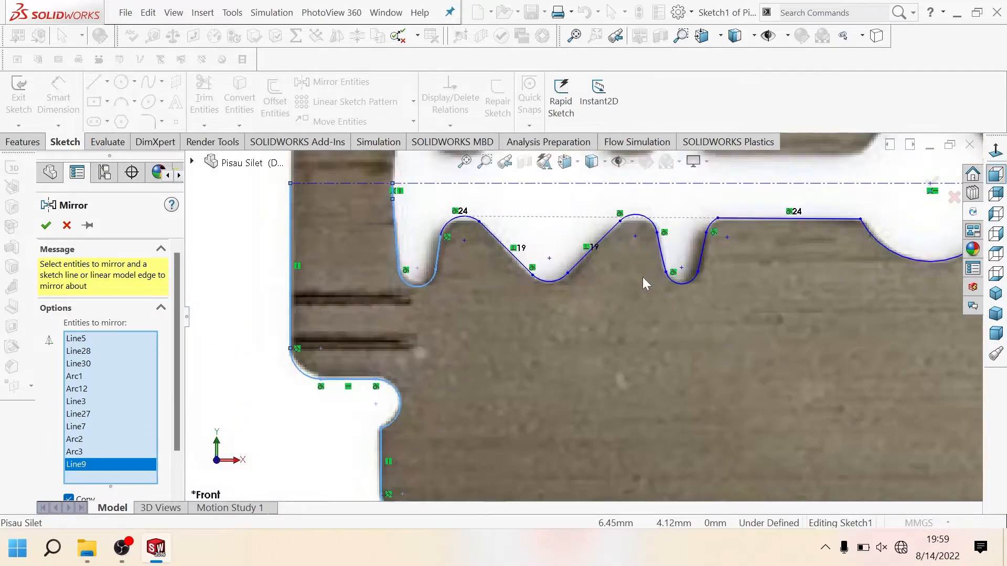
{"action": "left_click_drag", "start_coordinate": [696, 318], "coordinate": [803, 337]}
{"action": "scroll", "coordinate": [798, 333], "scroll_direction": "up", "scroll_amount": 3}
{"action": "scroll", "coordinate": [653, 266], "scroll_direction": "down", "scroll_amount": 2}
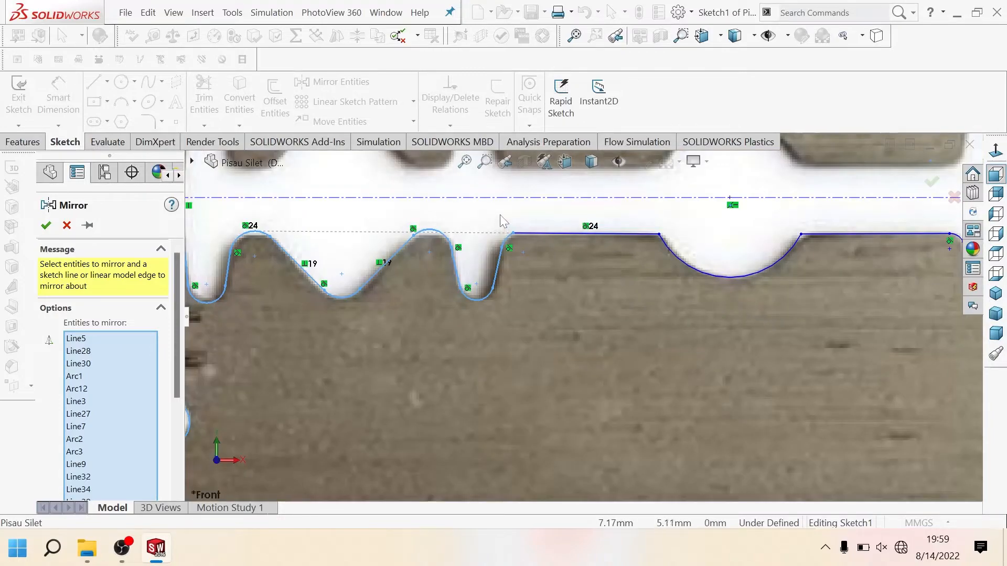
{"action": "mouse_move", "coordinate": [499, 219]}
{"action": "left_mouse_down"}
{"action": "mouse_move", "coordinate": [762, 327]}
{"action": "mouse_move", "coordinate": [880, 332]}
{"action": "left_mouse_up"}
Step: Add the slot's right-hand lobes up to the centerline and the blade's right end edge to the entities to mirror
{"action": "scroll", "coordinate": [880, 332], "scroll_direction": "up", "scroll_amount": 3}
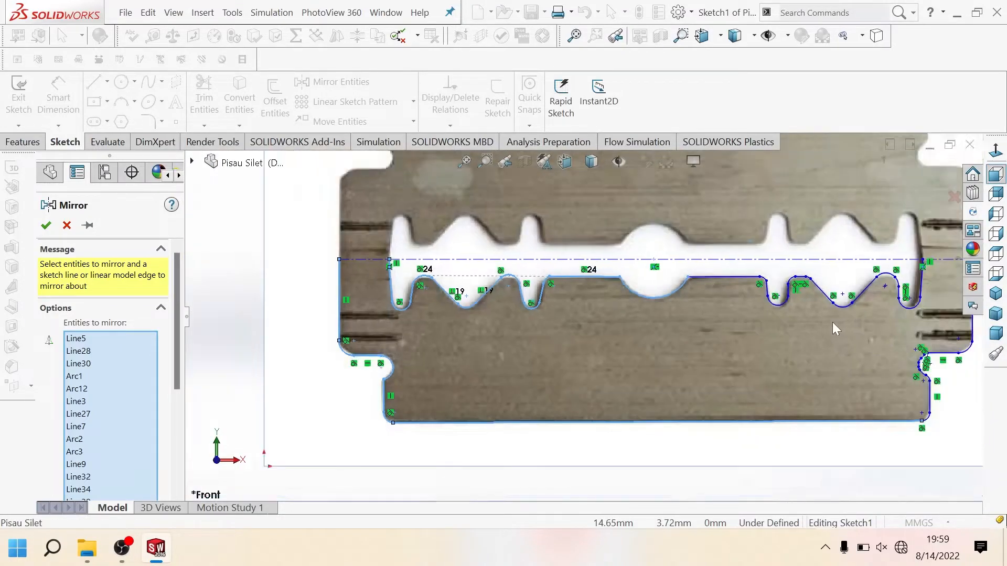
{"action": "scroll", "coordinate": [833, 325], "scroll_direction": "down", "scroll_amount": 2}
{"action": "left_click_drag", "start_coordinate": [580, 242], "coordinate": [940, 344]}
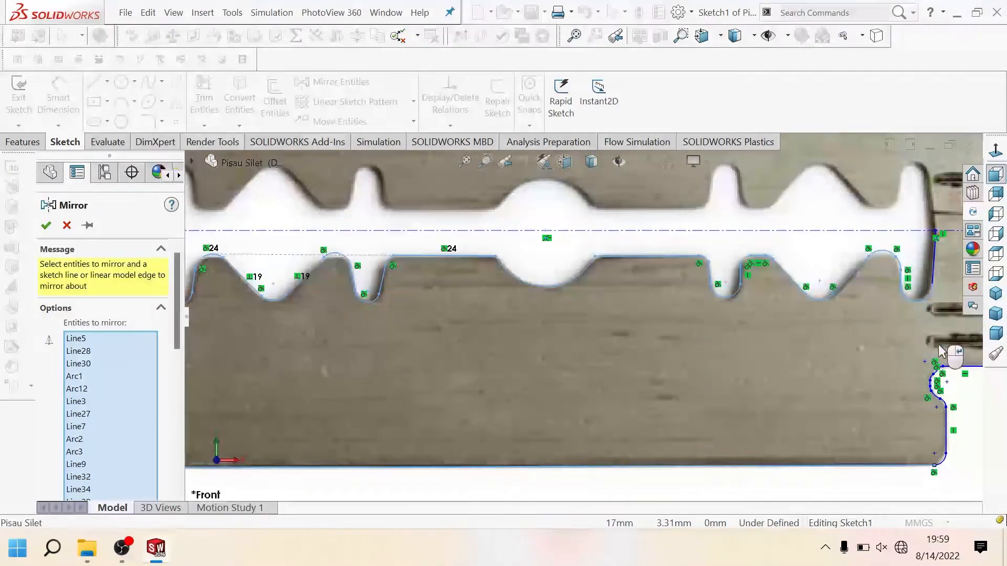
{"action": "scroll", "coordinate": [914, 298], "scroll_direction": "up", "scroll_amount": 2}
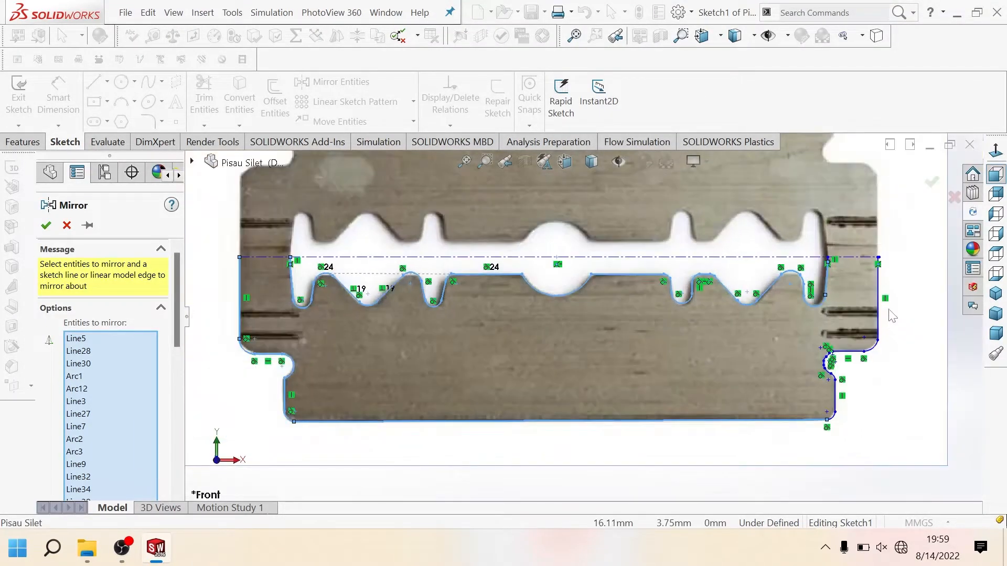
{"action": "scroll", "coordinate": [829, 266], "scroll_direction": "down", "scroll_amount": 6}
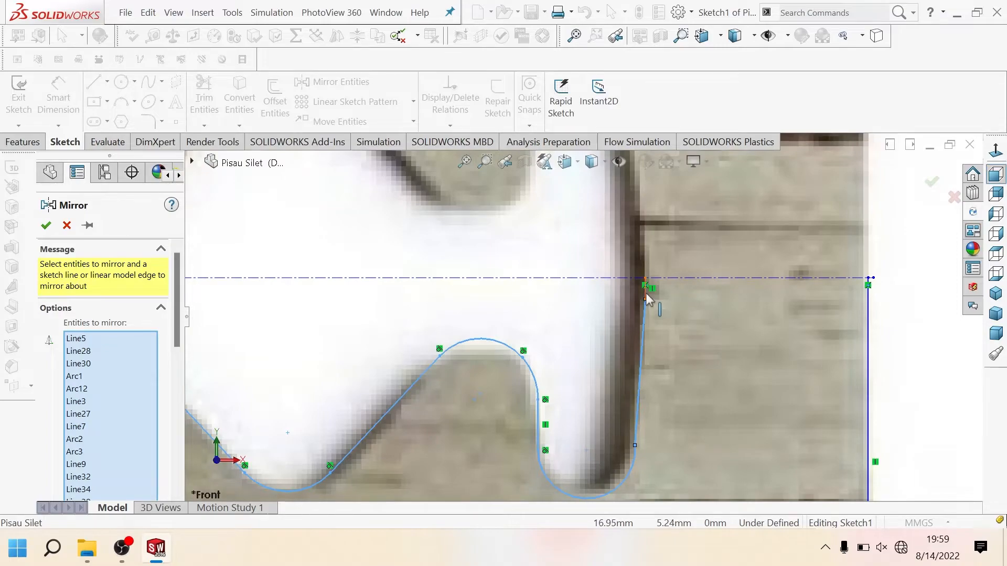
{"action": "scroll", "coordinate": [865, 338], "scroll_direction": "up", "scroll_amount": 5}
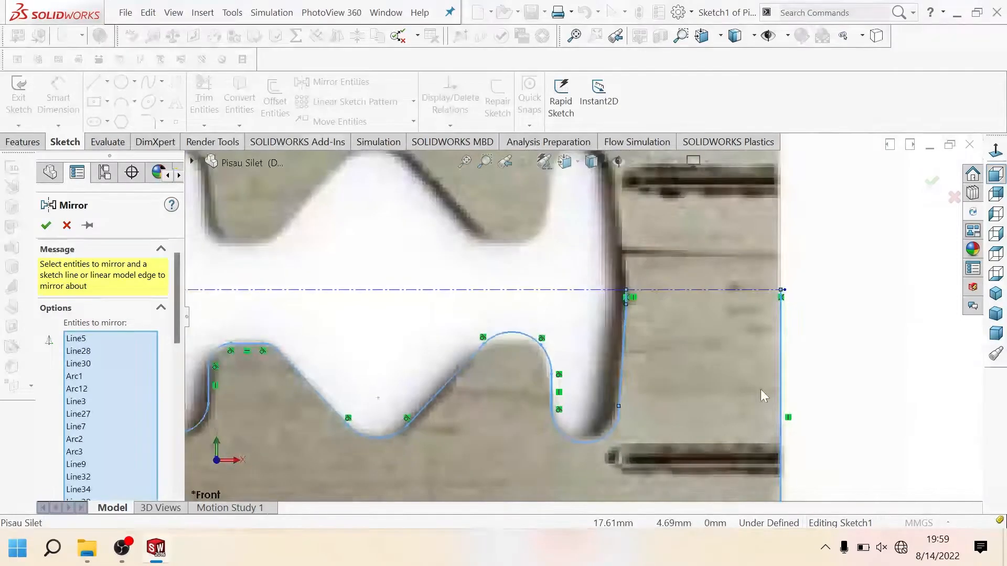
{"action": "scroll", "coordinate": [653, 430], "scroll_direction": "up", "scroll_amount": 3}
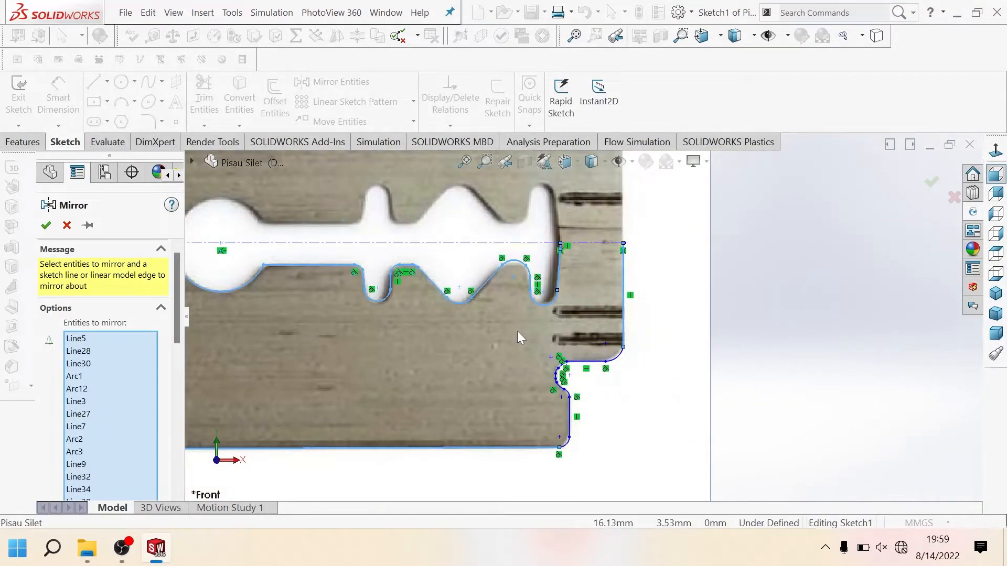
Step: Add the right notch and the lower right side with its rounded corners to the entities to mirror
{"action": "left_click_drag", "start_coordinate": [517, 332], "coordinate": [685, 482]}
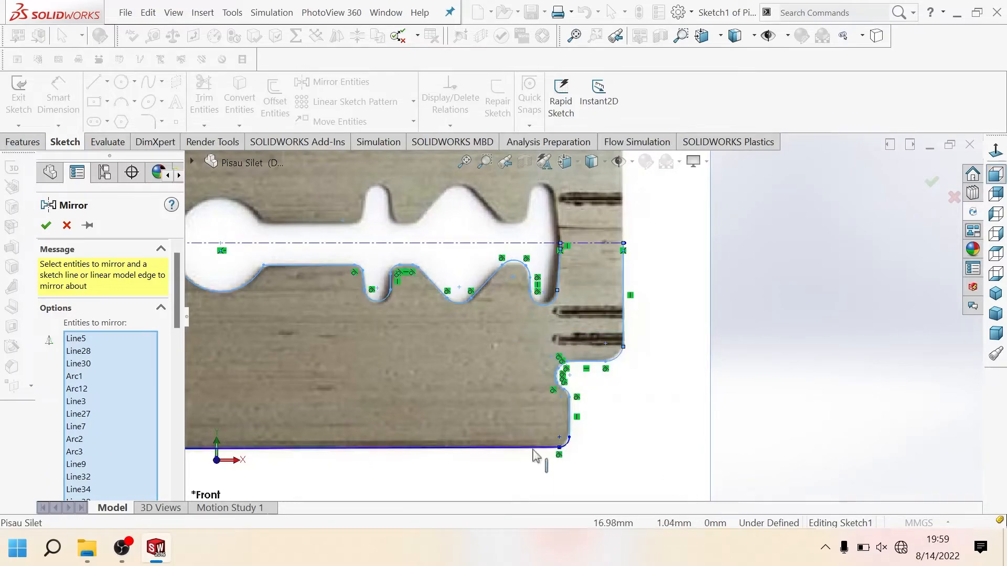
{"action": "scroll", "coordinate": [400, 373], "scroll_direction": "down", "scroll_amount": 5}
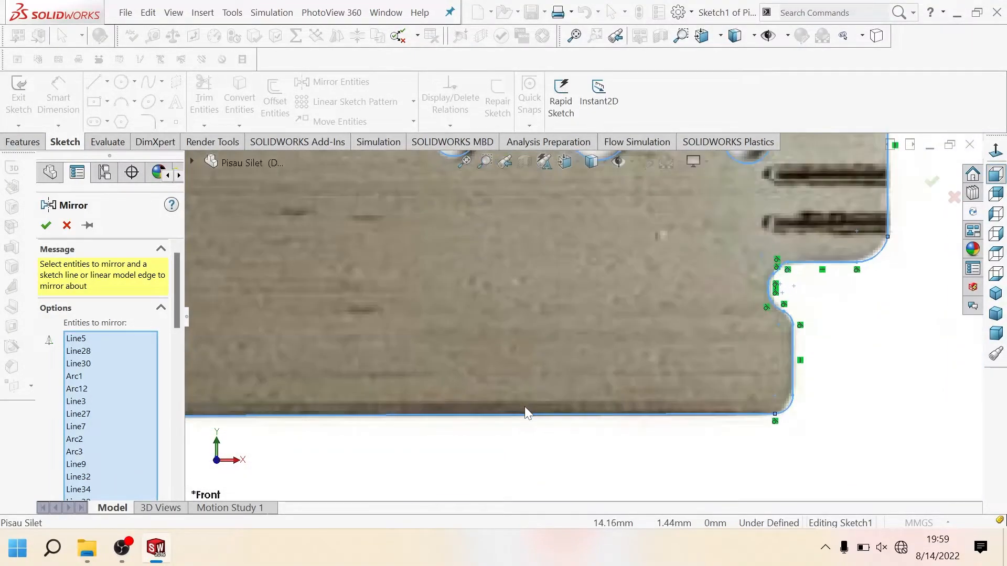
{"action": "scroll", "coordinate": [482, 431], "scroll_direction": "up", "scroll_amount": 2}
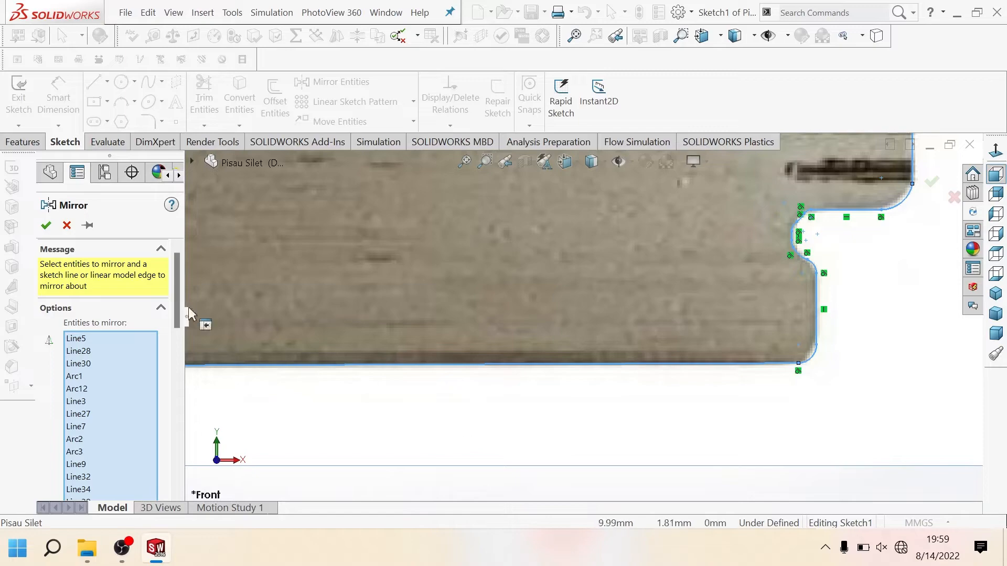
Step: Mirror the selected lower-half outline and slot entities about the blade's horizontal centerline, keeping the originals
{"action": "left_click_drag", "start_coordinate": [178, 314], "coordinate": [185, 518]}
{"action": "left_click", "coordinate": [141, 488]}
{"action": "scroll", "coordinate": [503, 417], "scroll_direction": "up", "scroll_amount": 1}
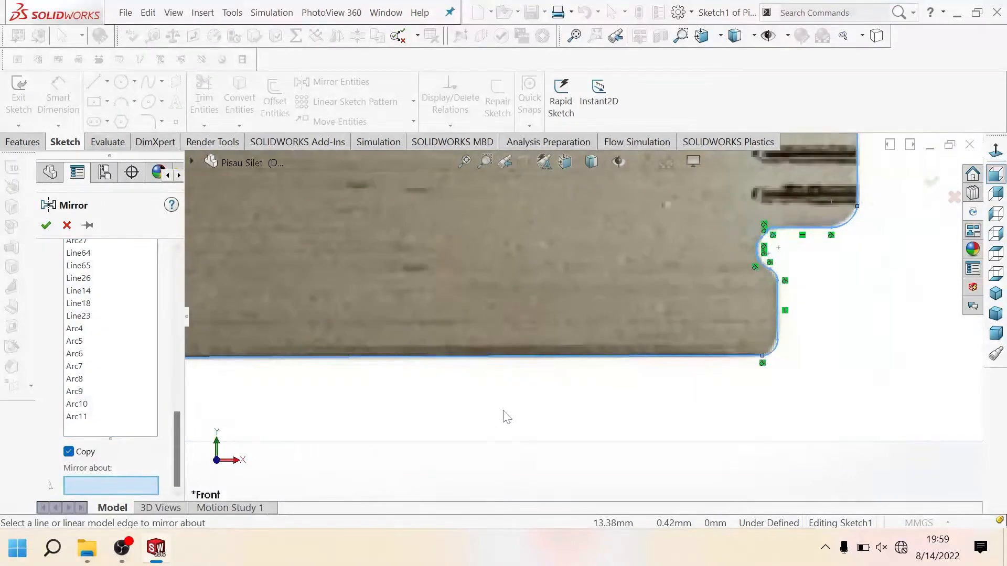
{"action": "scroll", "coordinate": [506, 406], "scroll_direction": "up", "scroll_amount": 2}
{"action": "scroll", "coordinate": [507, 314], "scroll_direction": "up", "scroll_amount": 1}
{"action": "scroll", "coordinate": [519, 272], "scroll_direction": "down", "scroll_amount": 1}
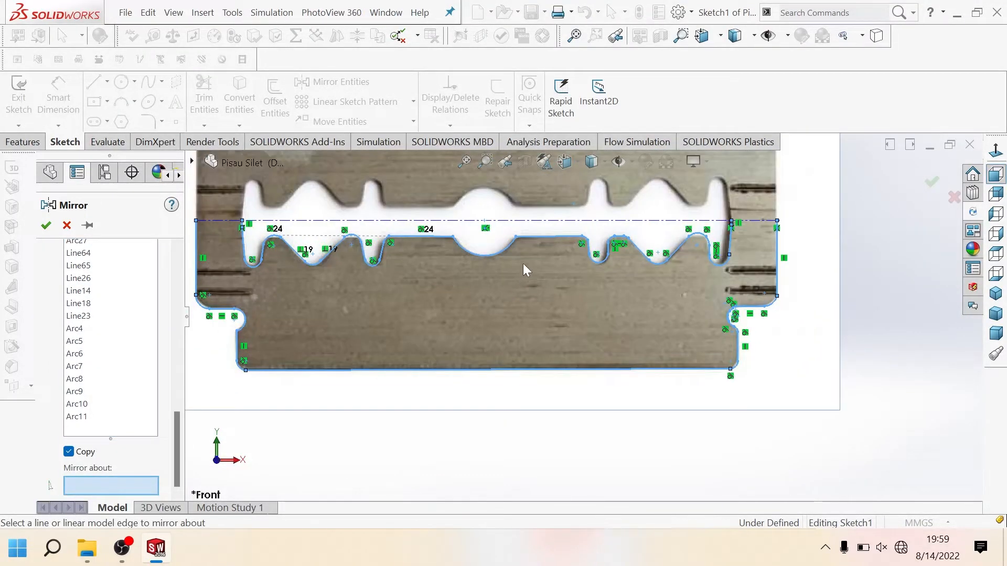
{"action": "left_click", "coordinate": [540, 222]}
{"action": "scroll", "coordinate": [495, 313], "scroll_direction": "up", "scroll_amount": 2}
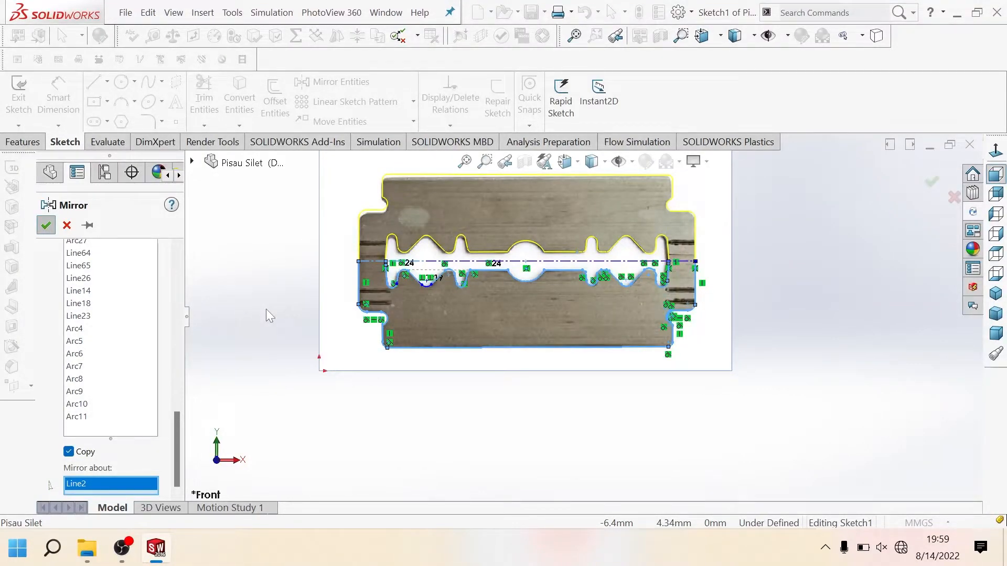
{"action": "key", "text": "Return"}
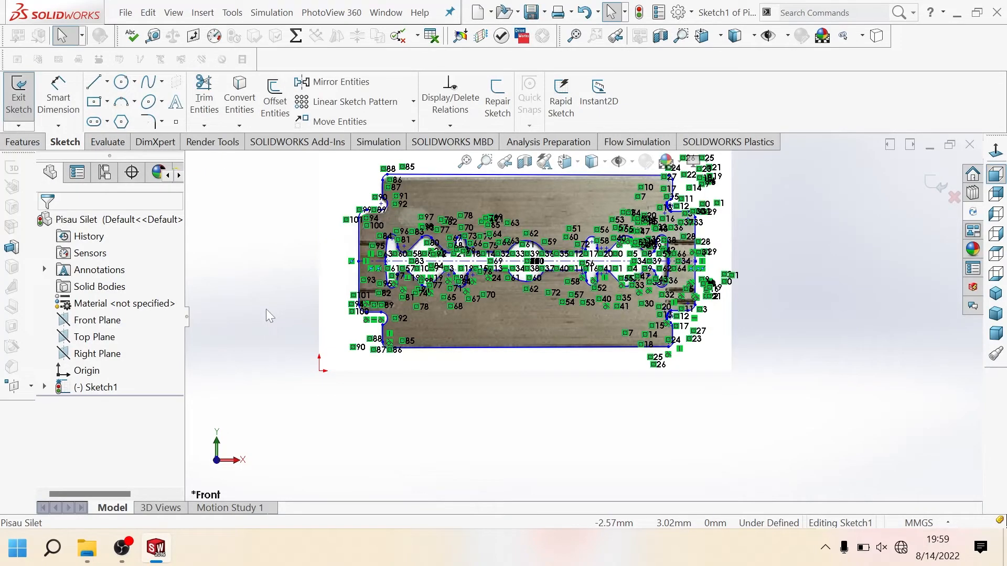
Step: Save the part with the mirrored blade sketch, leaving no sketch entity selected
{"action": "key", "text": "f"}
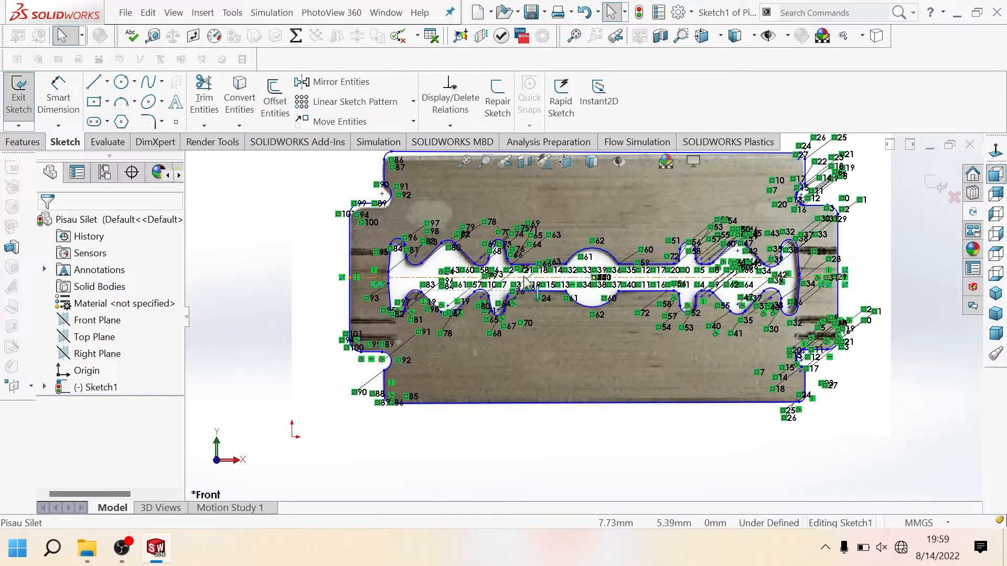
{"action": "left_click", "coordinate": [527, 278]}
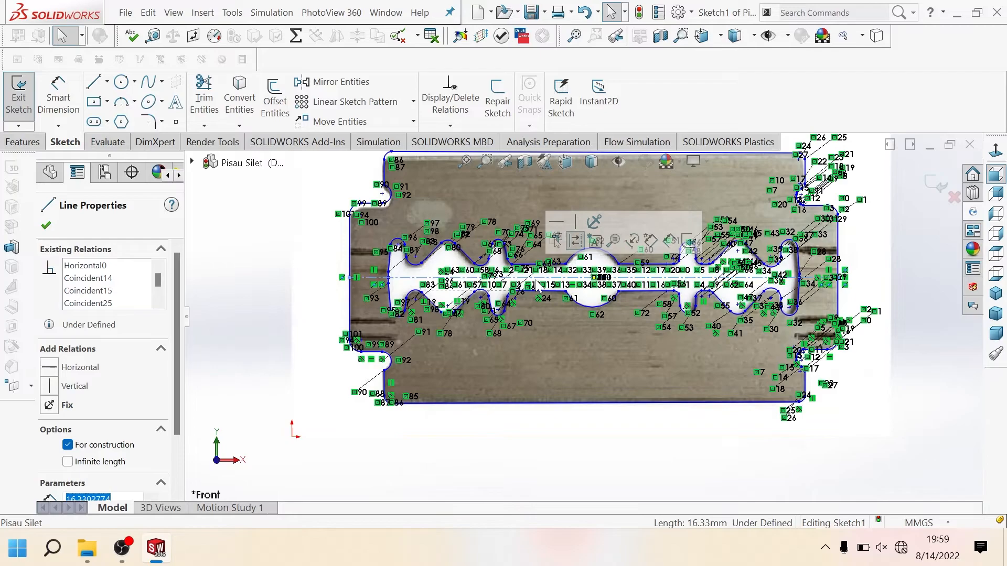
{"action": "scroll", "coordinate": [415, 288], "scroll_direction": "down", "scroll_amount": 2}
{"action": "left_click", "coordinate": [412, 278]}
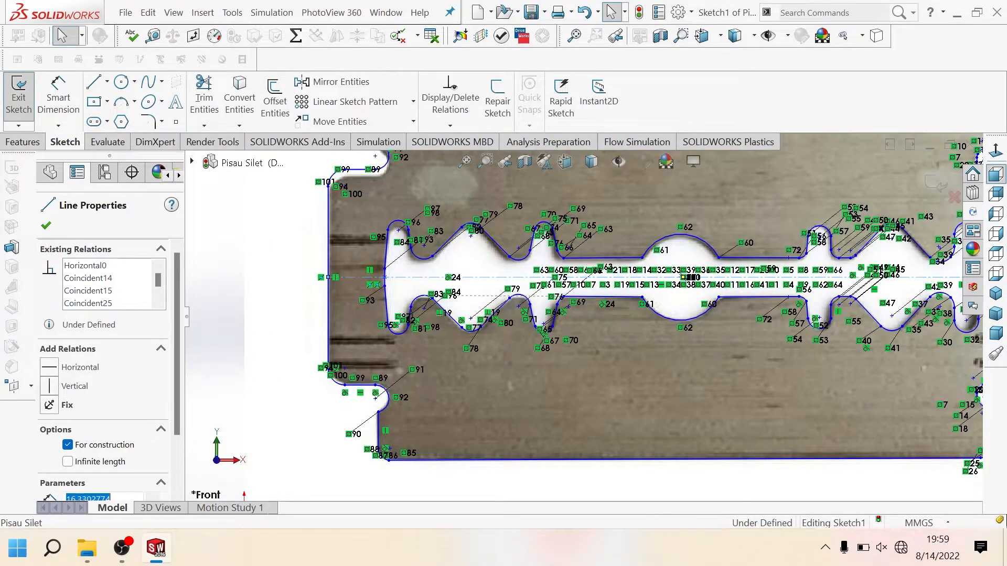
{"action": "key", "text": "Escape"}
{"action": "scroll", "coordinate": [511, 370], "scroll_direction": "up", "scroll_amount": 5}
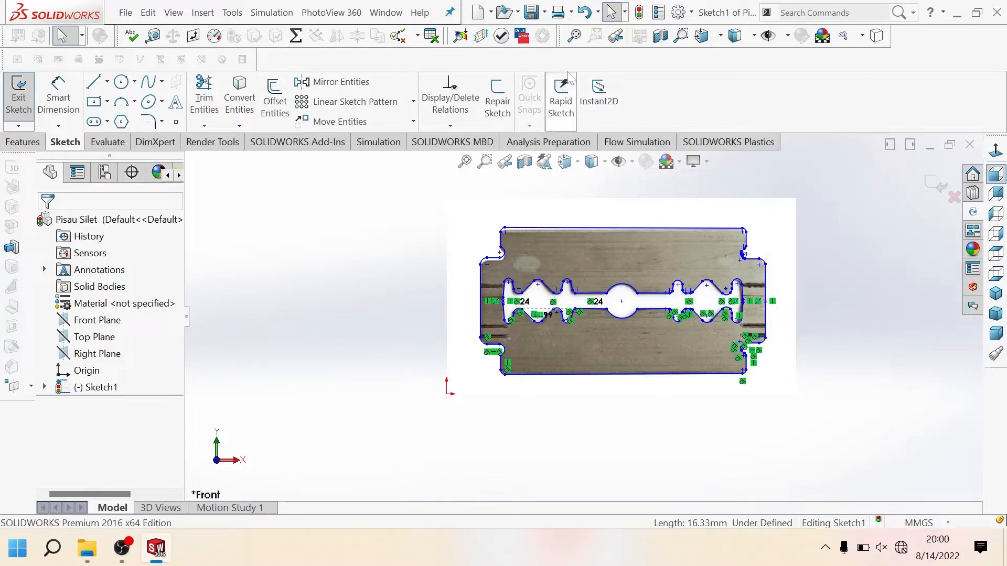
{"action": "left_click", "coordinate": [531, 15]}
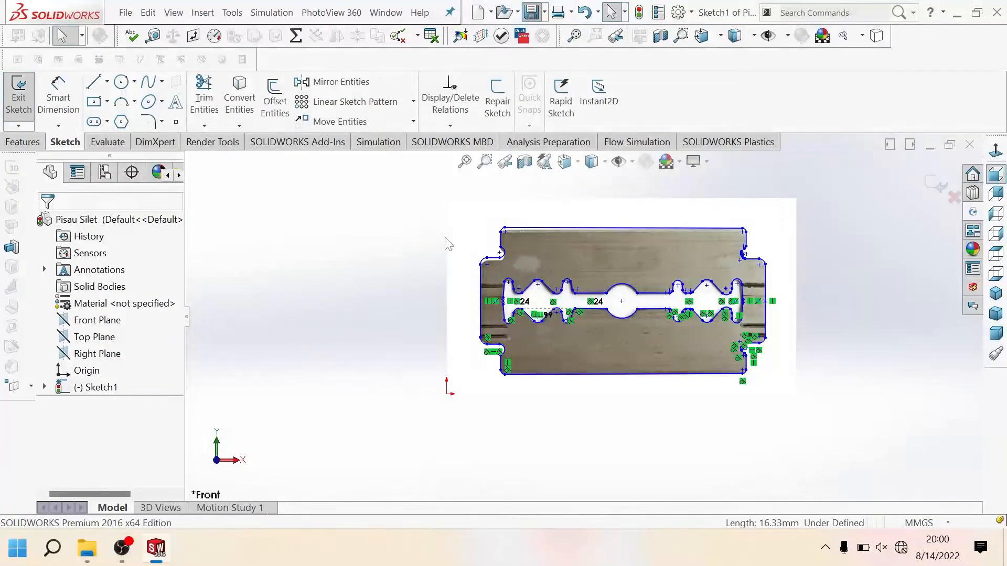
Step: Extrude the blade sketch 0.25 mm with the Mid Plane end condition
{"action": "left_click", "coordinate": [37, 142]}
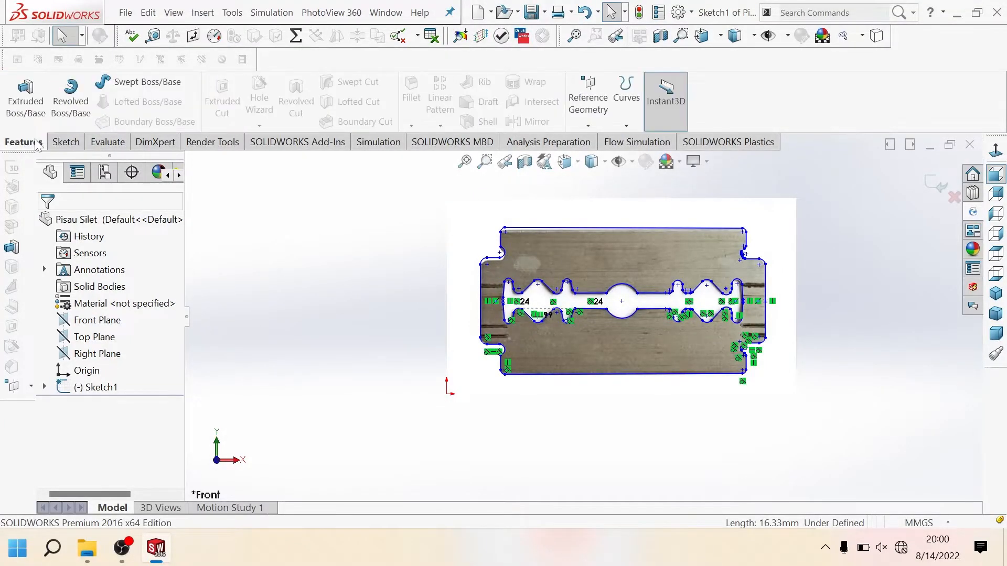
{"action": "left_click", "coordinate": [46, 119]}
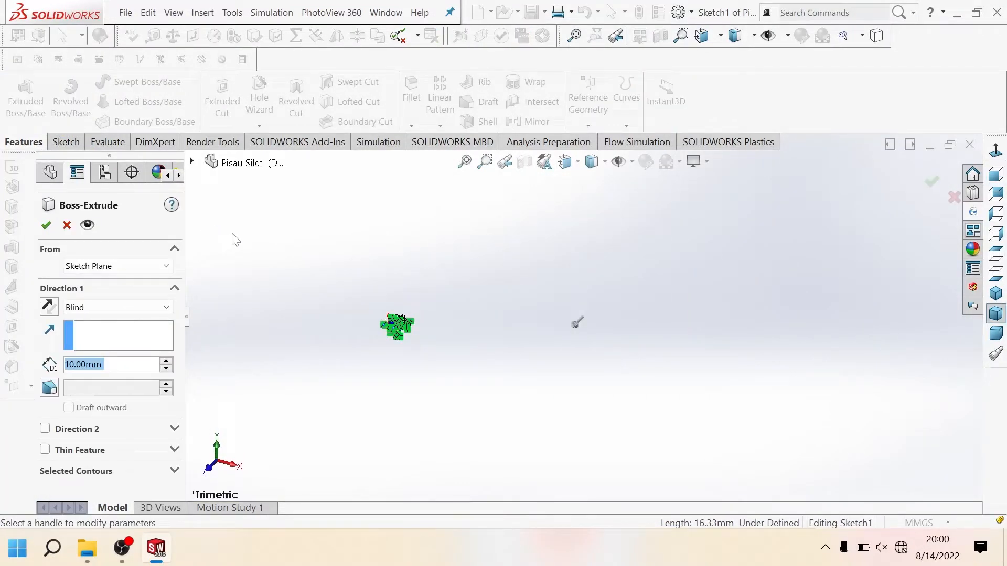
{"action": "type", "text": "0.25"}
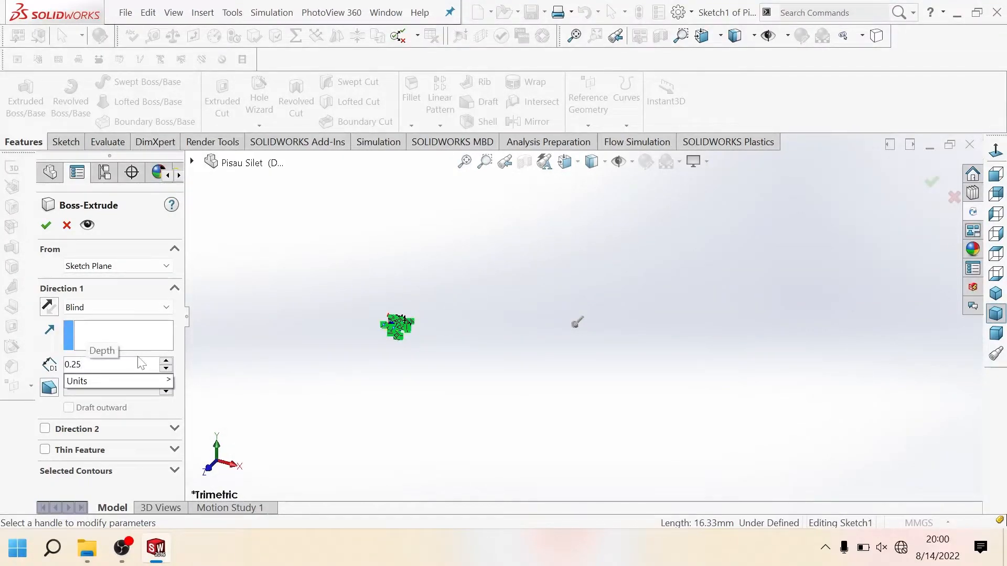
{"action": "key", "text": "Return"}
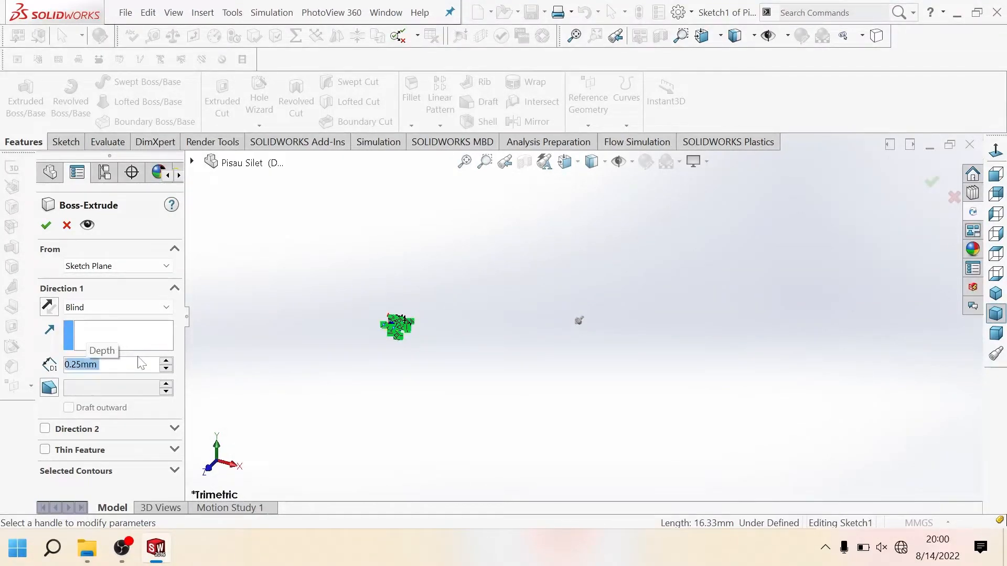
{"action": "left_click", "coordinate": [108, 312]}
{"action": "left_click", "coordinate": [111, 373]}
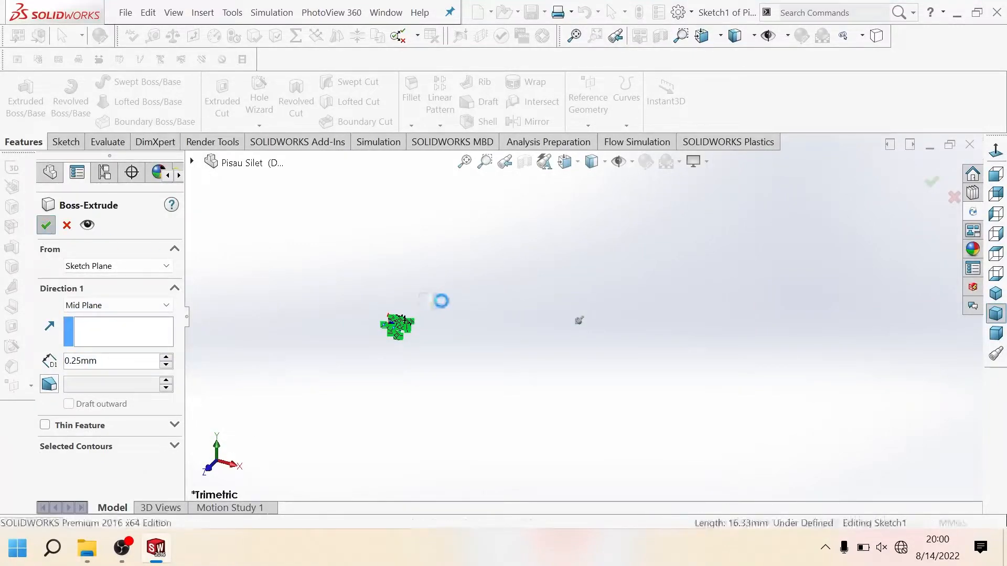
{"action": "key", "text": "Return"}
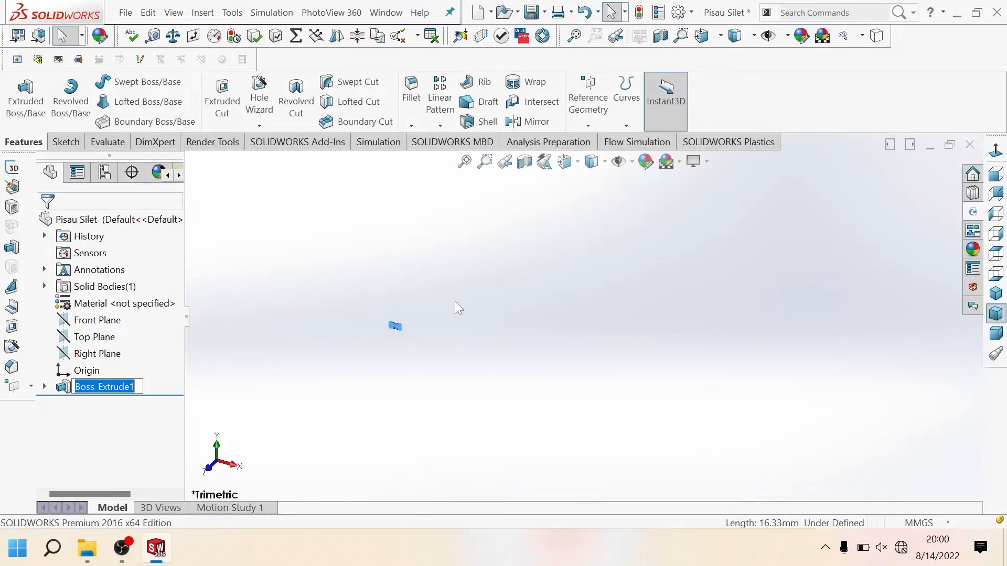
Step: Start a sketch on the narrow left end face of the extruded blade
{"action": "scroll", "coordinate": [431, 344], "scroll_direction": "down", "scroll_amount": 10}
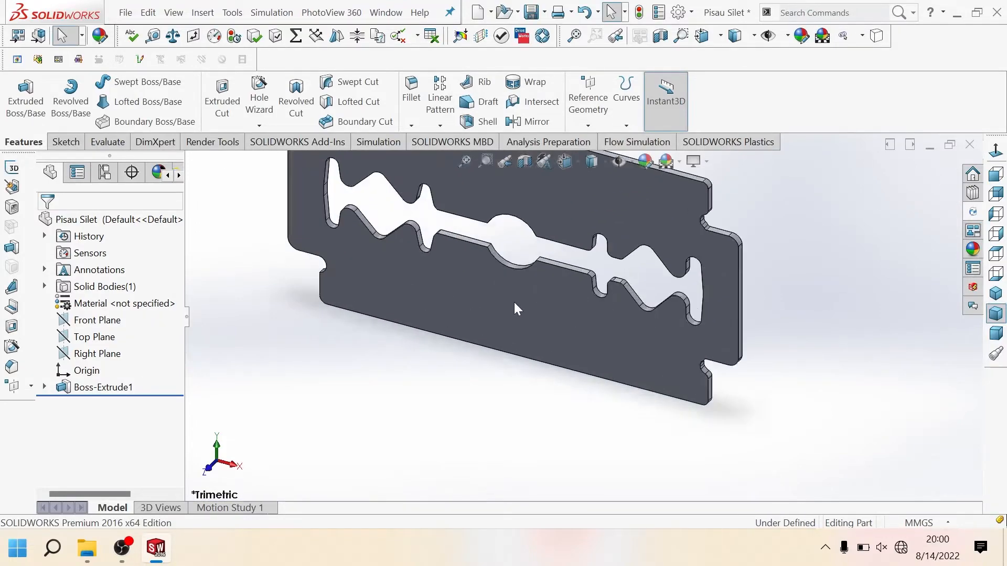
{"action": "middle_click_drag", "start_coordinate": [605, 296], "coordinate": [459, 296]}
{"action": "scroll", "coordinate": [479, 240], "scroll_direction": "up", "scroll_amount": 2}
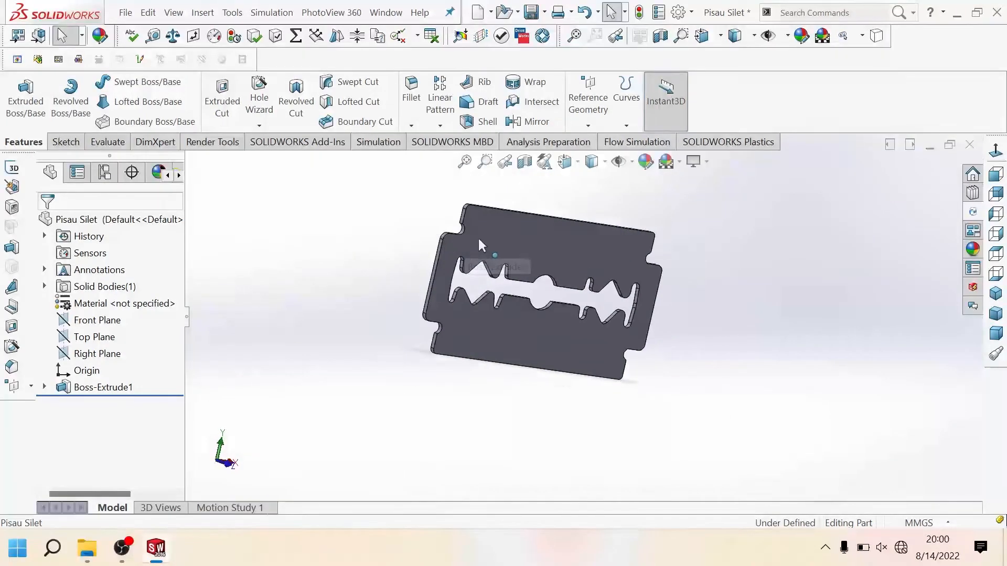
{"action": "scroll", "coordinate": [479, 241], "scroll_direction": "down", "scroll_amount": 5}
{"action": "scroll", "coordinate": [432, 304], "scroll_direction": "down", "scroll_amount": 3}
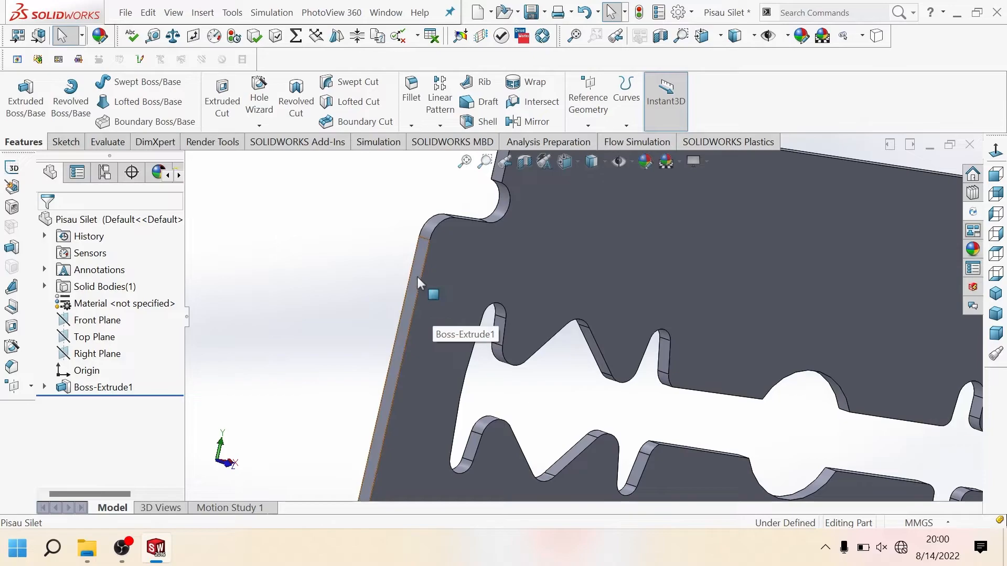
{"action": "left_click", "coordinate": [417, 276]}
{"action": "left_click", "coordinate": [468, 242]}
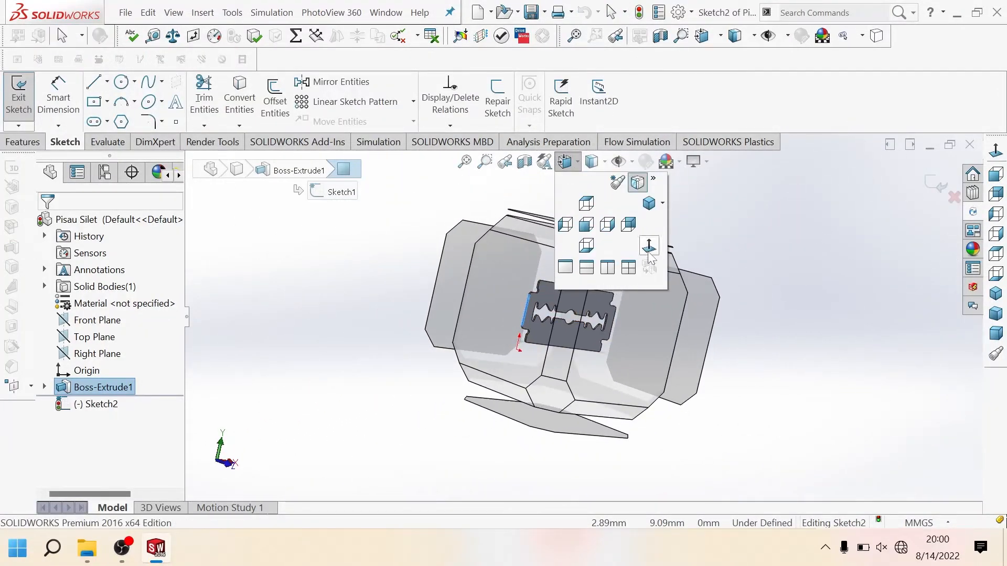
{"action": "left_click", "coordinate": [607, 241]}
{"action": "scroll", "coordinate": [606, 236], "scroll_direction": "up", "scroll_amount": 2}
{"action": "scroll", "coordinate": [577, 232], "scroll_direction": "down", "scroll_amount": 10}
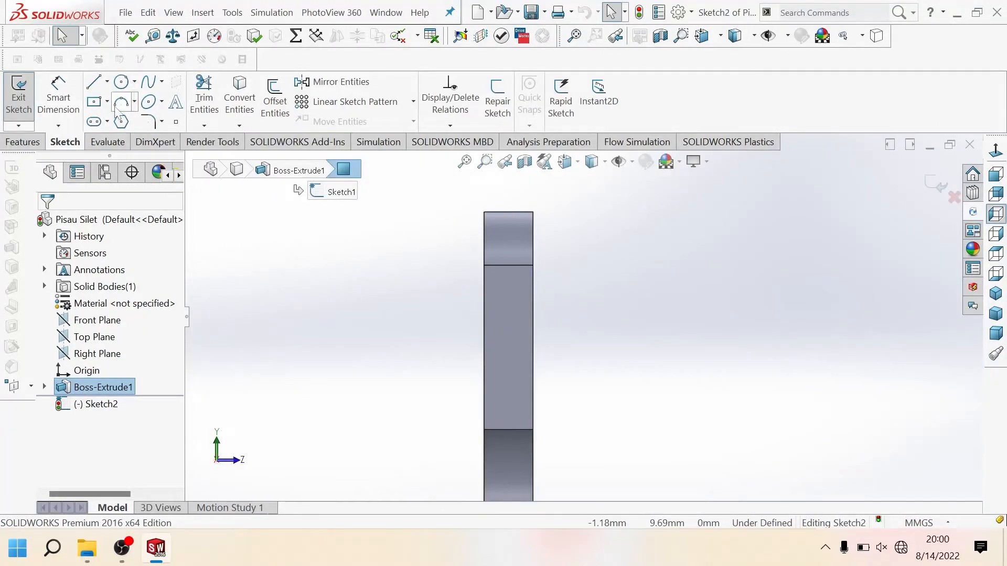
Step: Sketch a closed line chain forming two corner triangles at the blade's upper edge, with slanted lines meeting at the edge's midpoint
{"action": "left_click", "coordinate": [101, 90]}
{"action": "scroll", "coordinate": [530, 237], "scroll_direction": "down", "scroll_amount": 4}
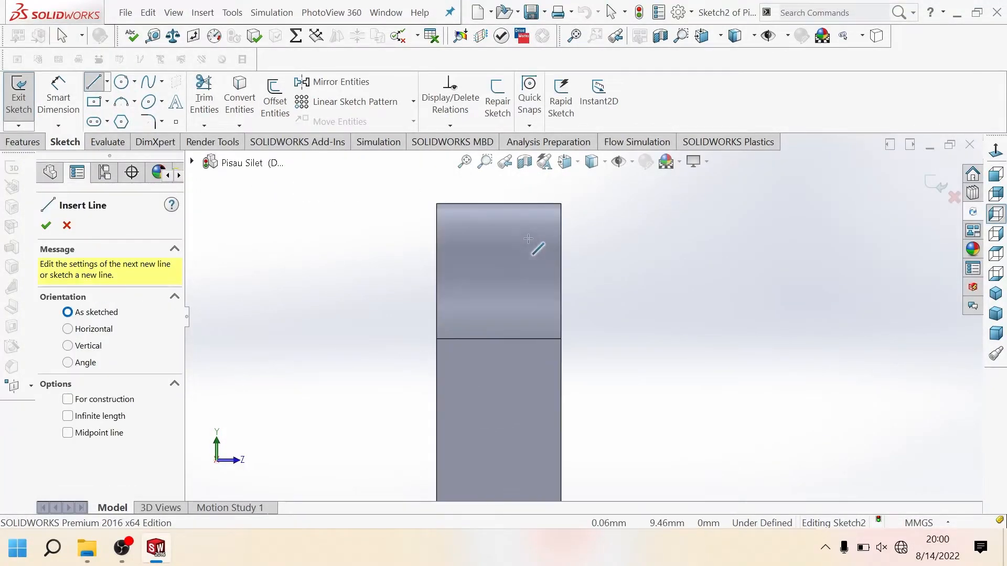
{"action": "left_click", "coordinate": [437, 339]}
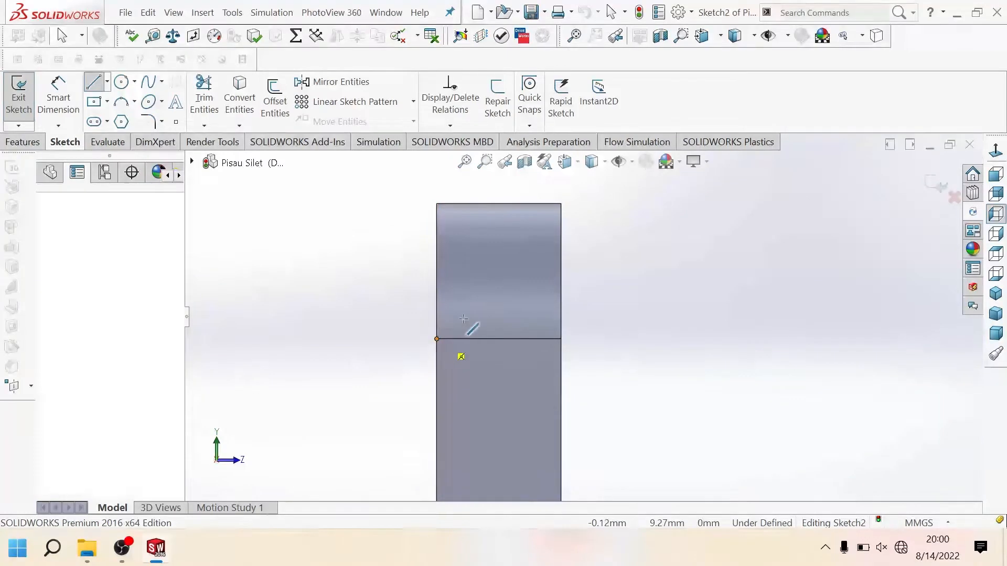
{"action": "left_click", "coordinate": [498, 204]}
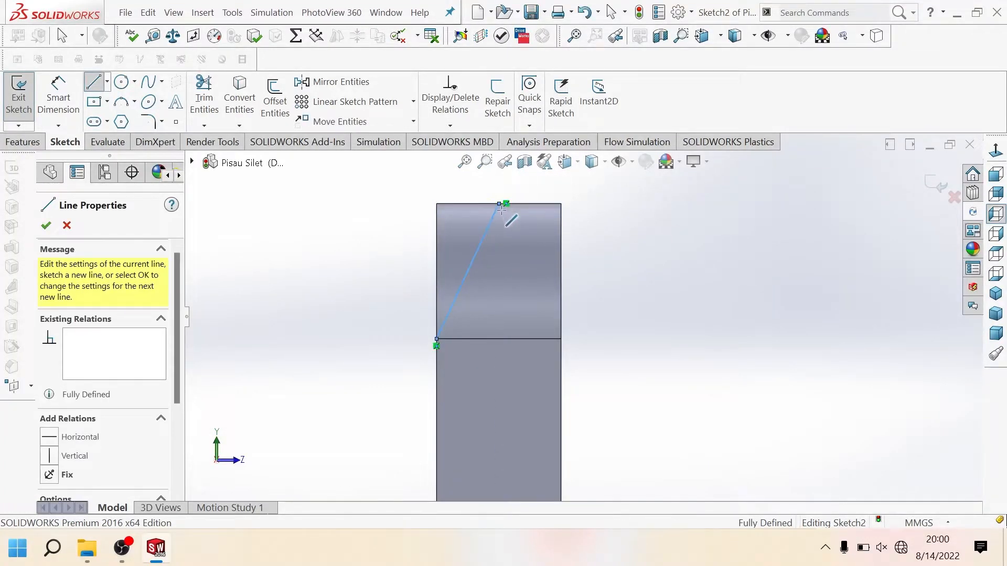
{"action": "left_click", "coordinate": [560, 340]}
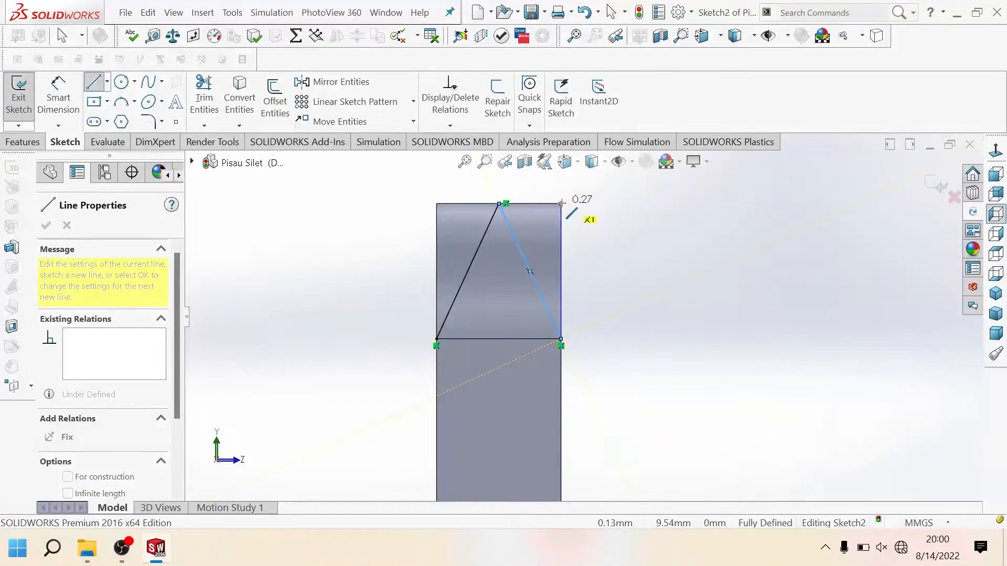
{"action": "left_click", "coordinate": [561, 203]}
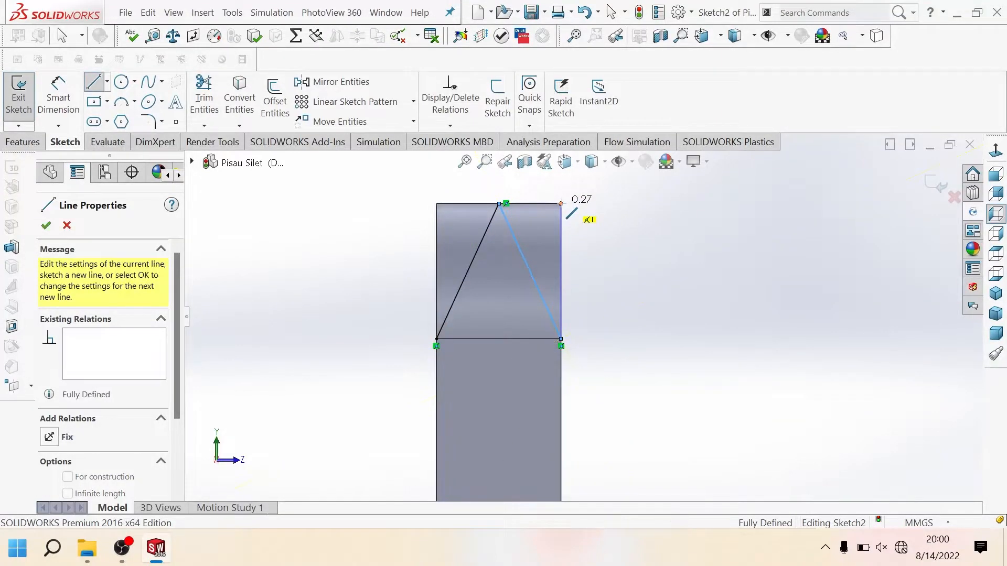
{"action": "left_click", "coordinate": [437, 204]}
{"action": "left_click", "coordinate": [437, 340]}
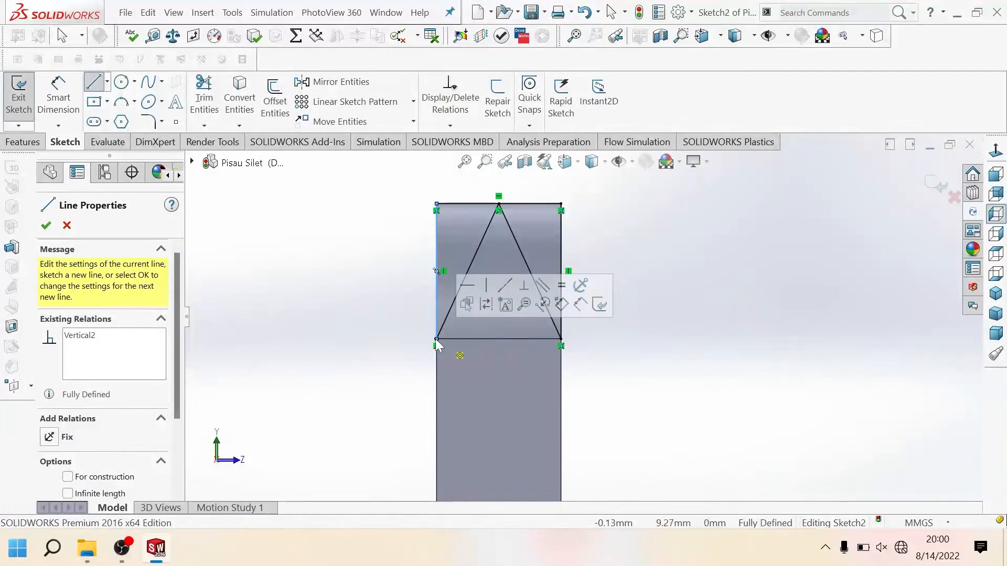
Step: Sketch matching corner triangles at the blade's lower edge, with slanted lines meeting at the midpoint and a closed outer outline
{"action": "scroll", "coordinate": [402, 373], "scroll_direction": "up", "scroll_amount": 8}
{"action": "scroll", "coordinate": [482, 394], "scroll_direction": "up", "scroll_amount": 11}
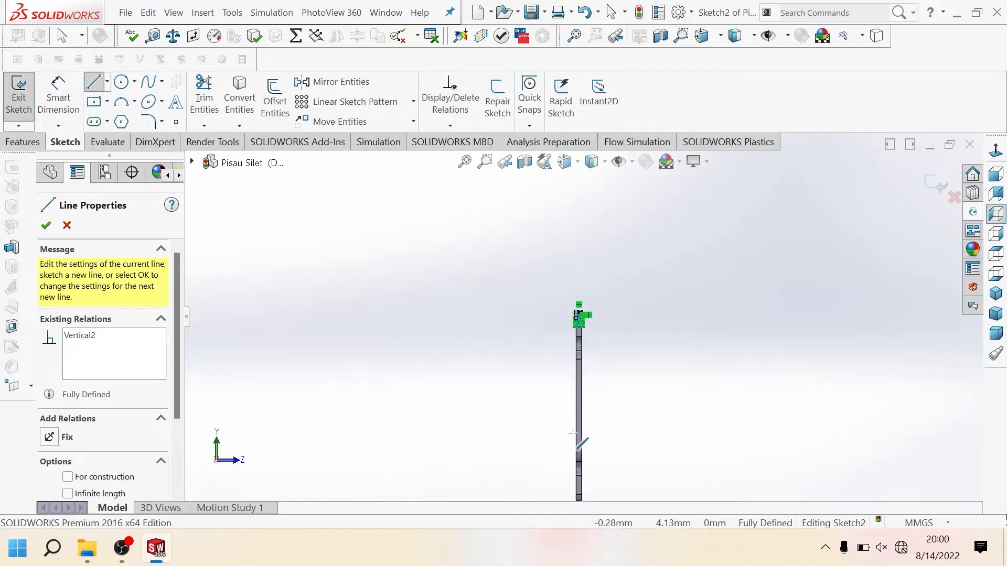
{"action": "scroll", "coordinate": [581, 427], "scroll_direction": "down", "scroll_amount": 7}
{"action": "scroll", "coordinate": [577, 345], "scroll_direction": "down", "scroll_amount": 10}
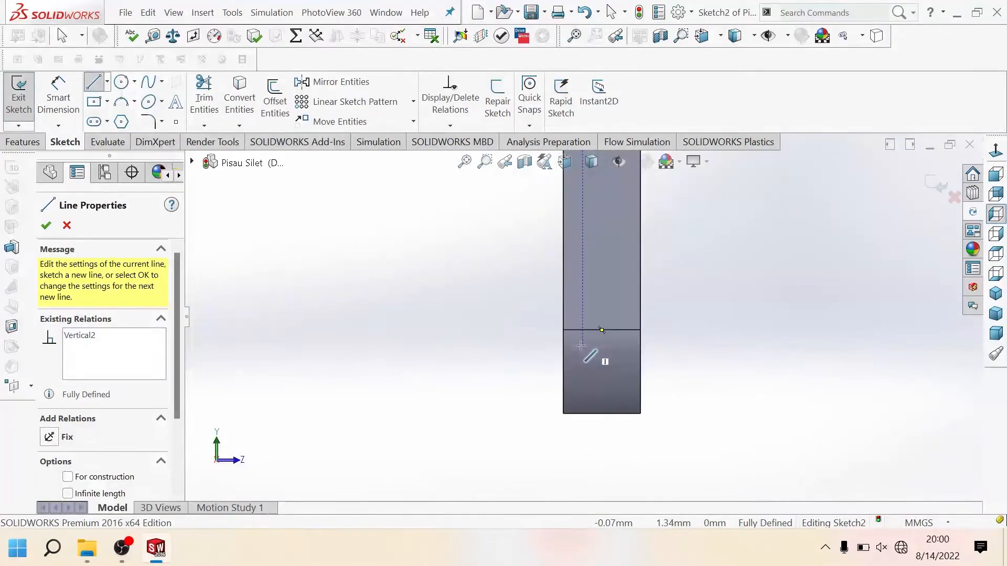
{"action": "left_click", "coordinate": [551, 313]}
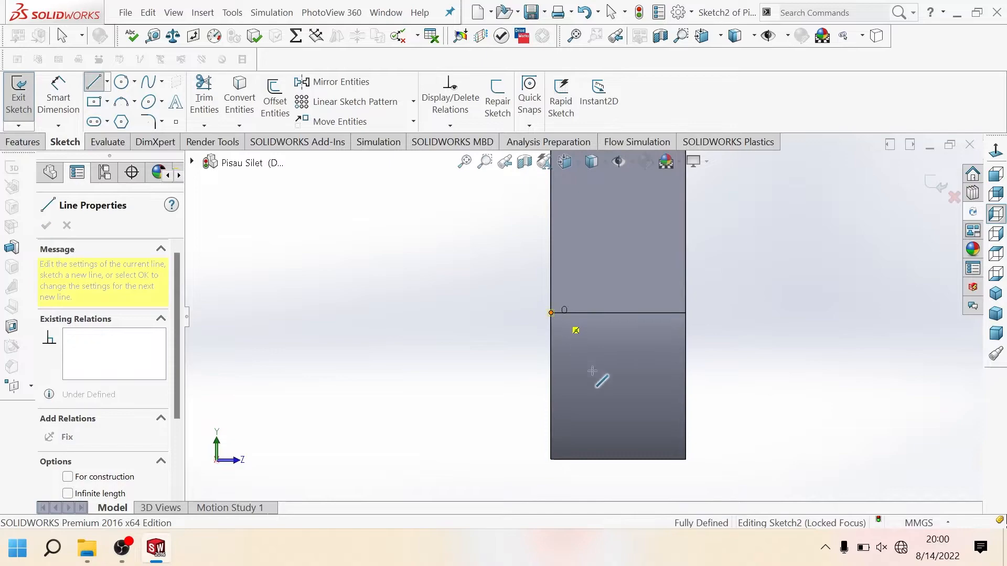
{"action": "left_click", "coordinate": [618, 459]}
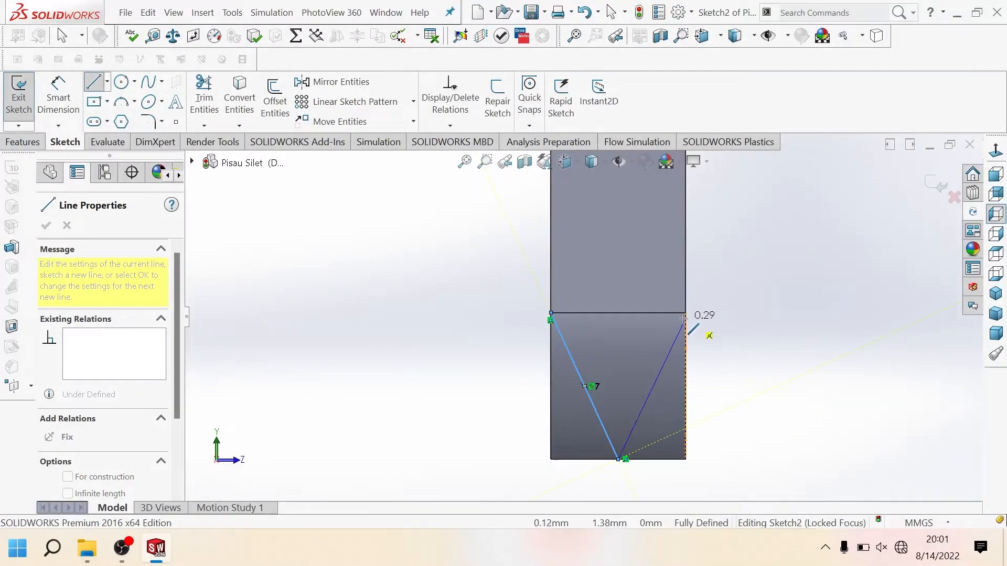
{"action": "left_click", "coordinate": [686, 460]}
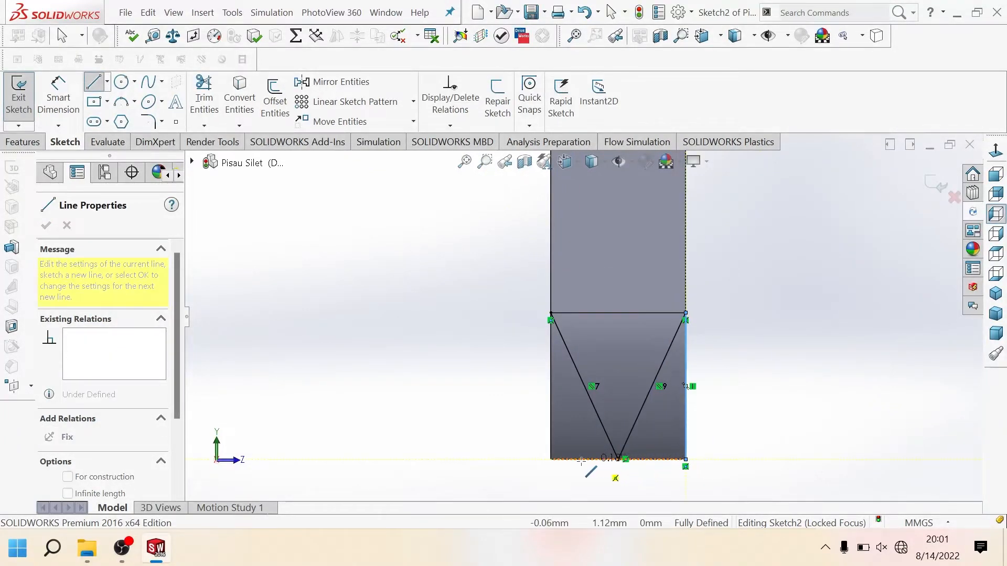
{"action": "left_click", "coordinate": [551, 459]}
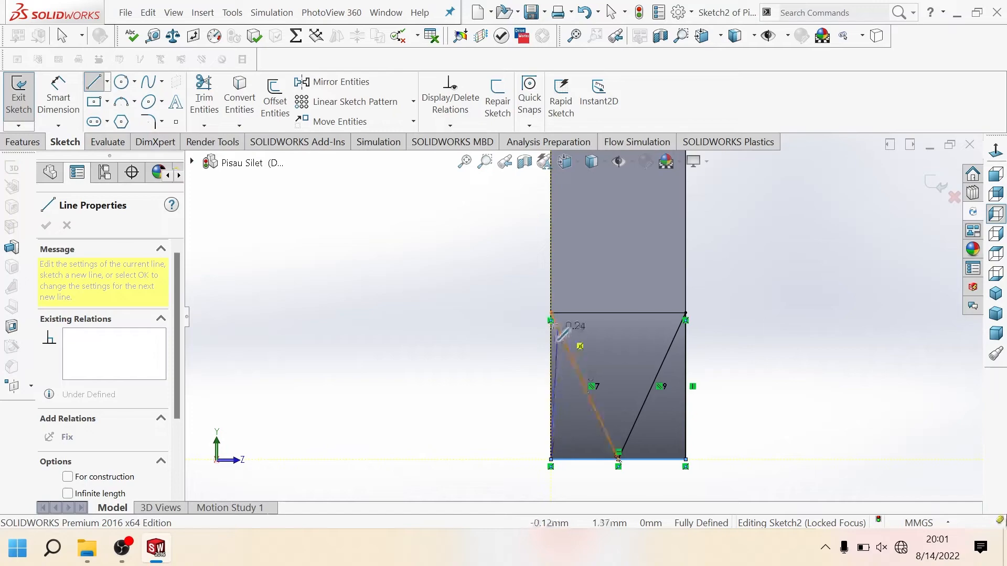
{"action": "left_click", "coordinate": [551, 313]}
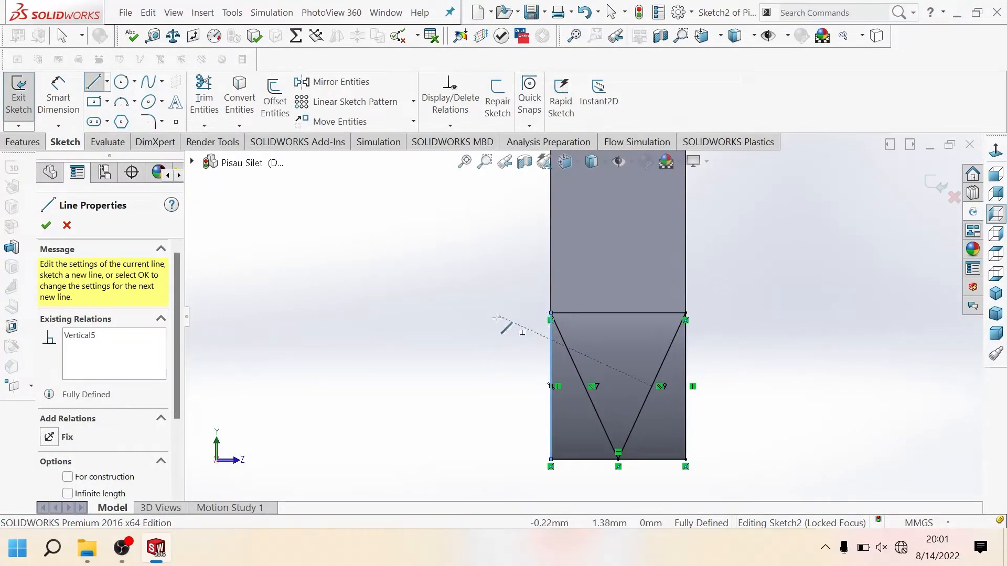
{"action": "key", "text": "Escape"}
Step: Start an Extruded Cut from the end-face sketch and select the four corner triangle regions at the blade's lower and upper edges as contours
{"action": "key", "text": "f"}
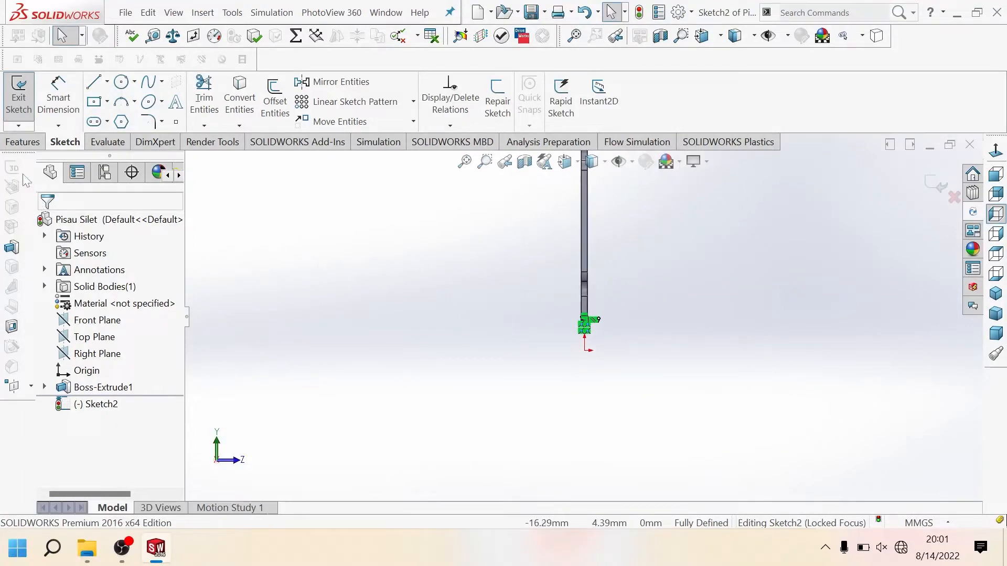
{"action": "left_click", "coordinate": [23, 143]}
{"action": "left_click", "coordinate": [214, 114]}
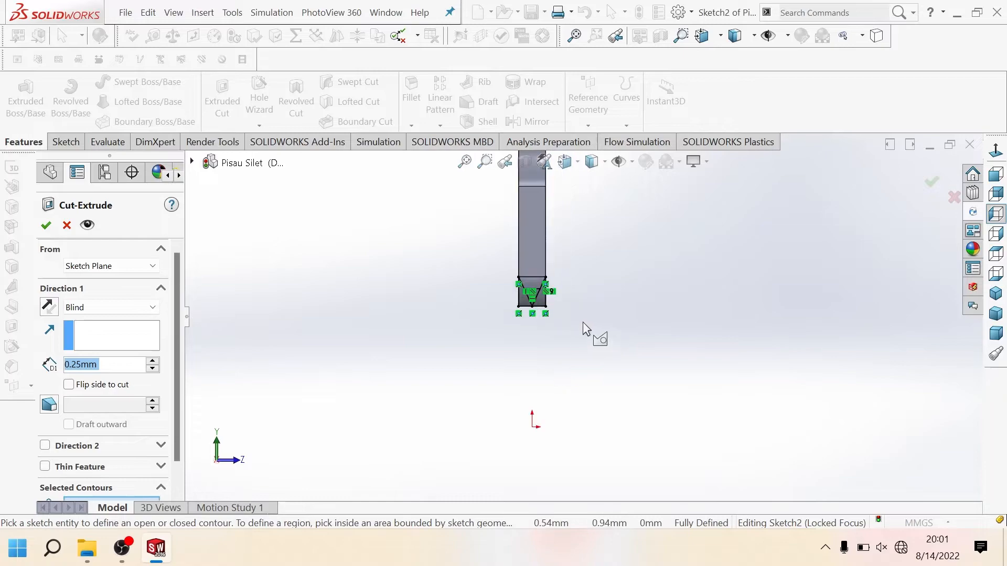
{"action": "scroll", "coordinate": [554, 287], "scroll_direction": "down", "scroll_amount": 6}
{"action": "left_click", "coordinate": [493, 328]}
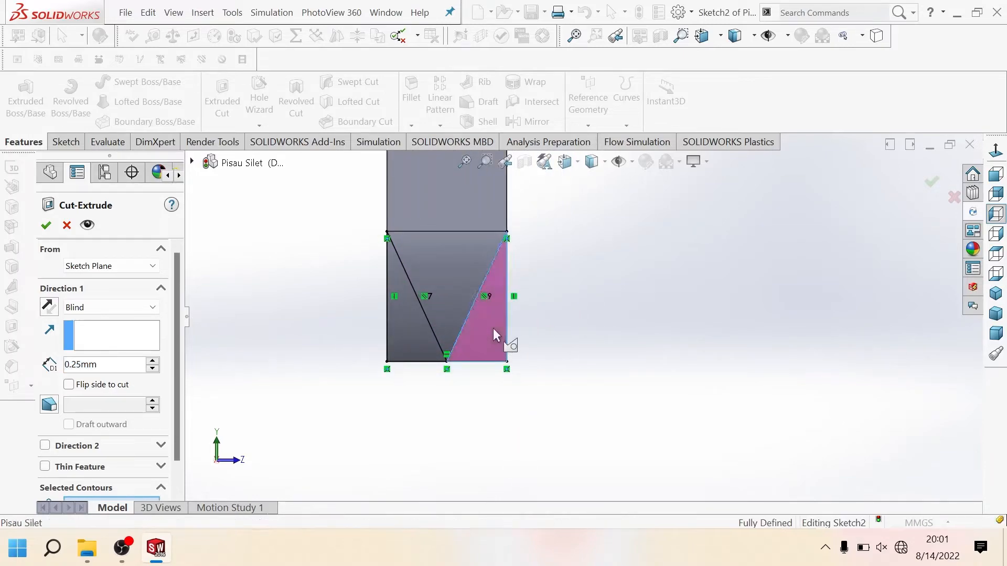
{"action": "left_click", "coordinate": [422, 333]}
{"action": "mouse_move", "coordinate": [477, 337]}
{"action": "middle_mouse_down"}
{"action": "mouse_move", "coordinate": [611, 320]}
{"action": "mouse_move", "coordinate": [596, 191]}
{"action": "mouse_move", "coordinate": [589, 274]}
{"action": "mouse_move", "coordinate": [571, 308]}
{"action": "middle_mouse_up"}
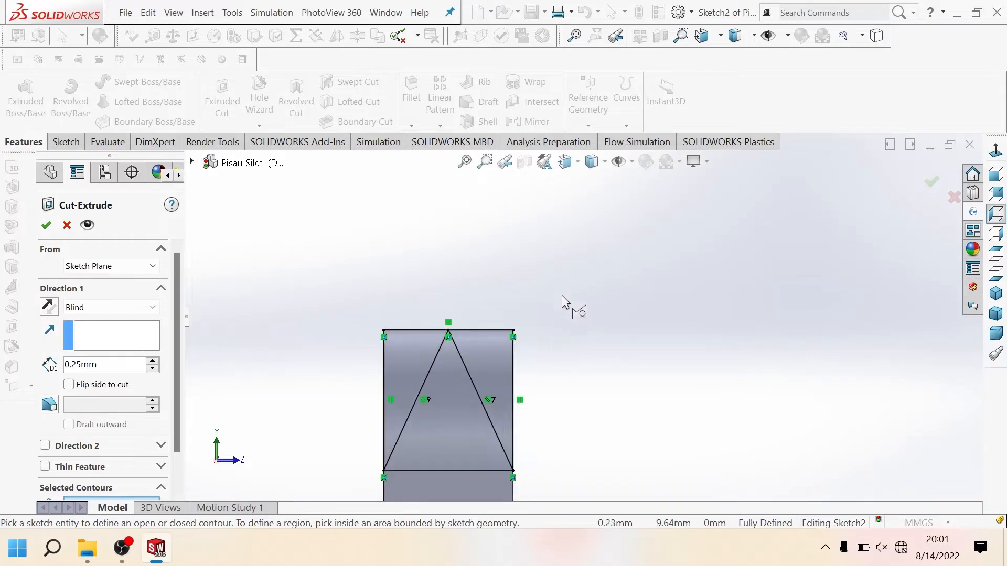
{"action": "left_click", "coordinate": [489, 366]}
{"action": "left_click", "coordinate": [411, 371]}
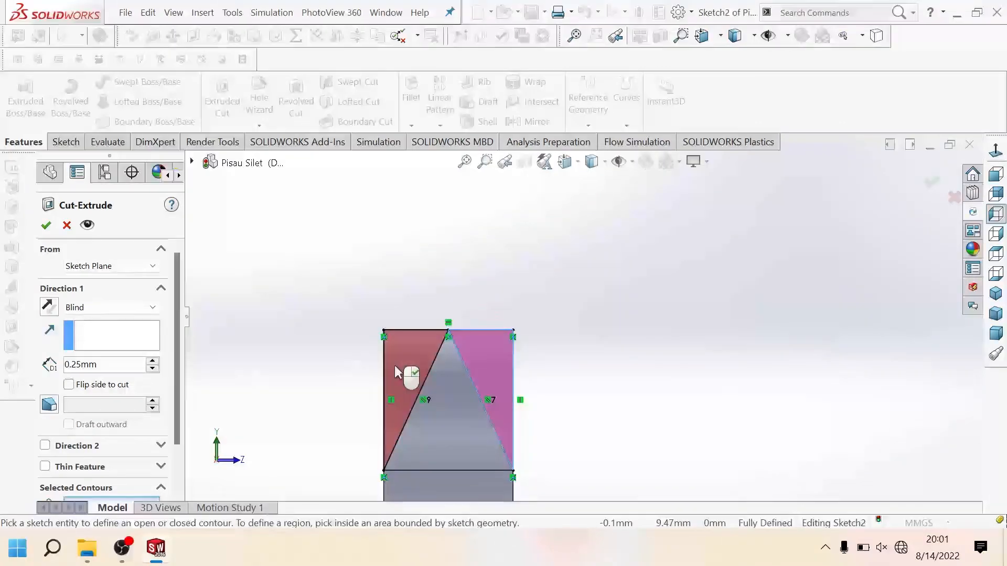
Step: Cut the selected triangle regions with the Through All end condition and save the part
{"action": "left_click", "coordinate": [125, 308]}
{"action": "left_click", "coordinate": [117, 332]}
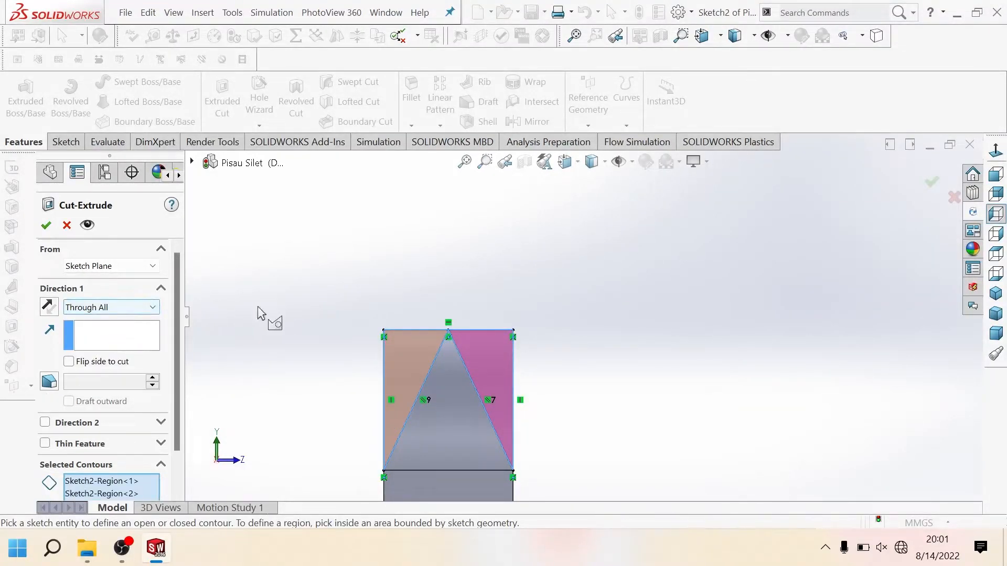
{"action": "mouse_move", "coordinate": [258, 313]}
{"action": "middle_mouse_down"}
{"action": "mouse_move", "coordinate": [241, 325]}
{"action": "mouse_move", "coordinate": [477, 364]}
{"action": "mouse_move", "coordinate": [478, 377]}
{"action": "middle_mouse_up"}
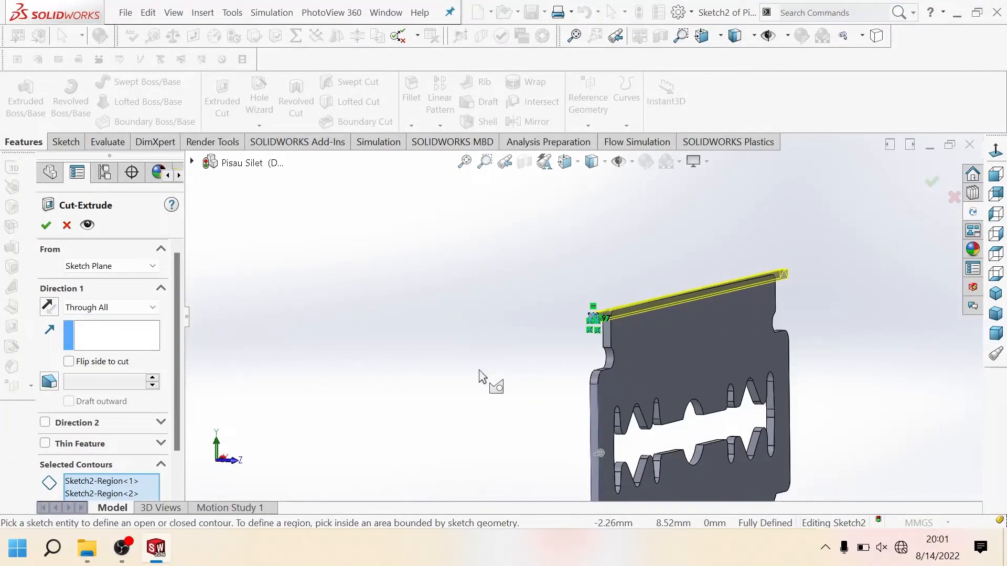
{"action": "scroll", "coordinate": [479, 370], "scroll_direction": "up", "scroll_amount": 4}
{"action": "left_click", "coordinate": [47, 226]}
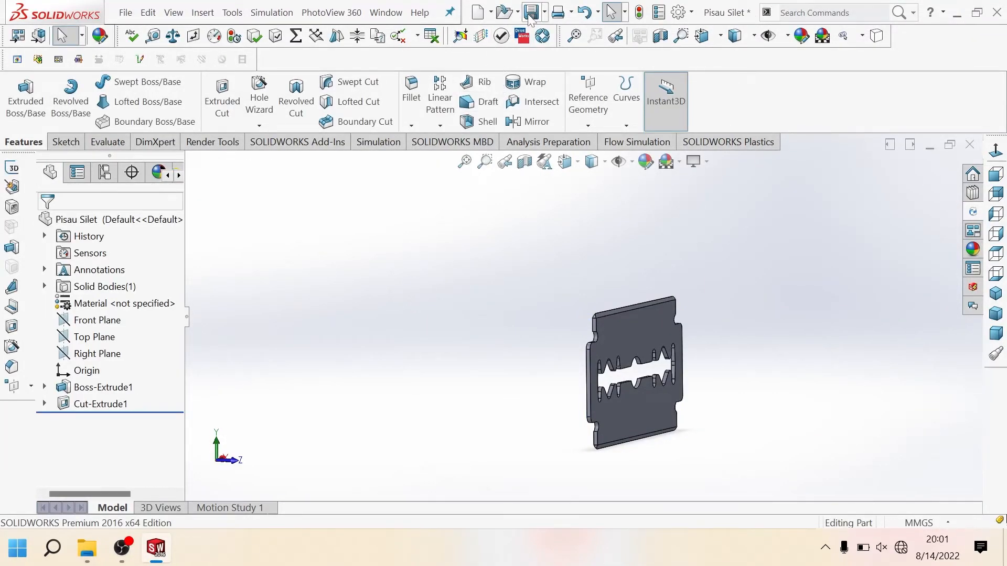
{"action": "left_click", "coordinate": [530, 16]}
Step: Set the whole blade part's appearance colour to white in an angled isometric view and save the part
{"action": "left_click", "coordinate": [564, 162]}
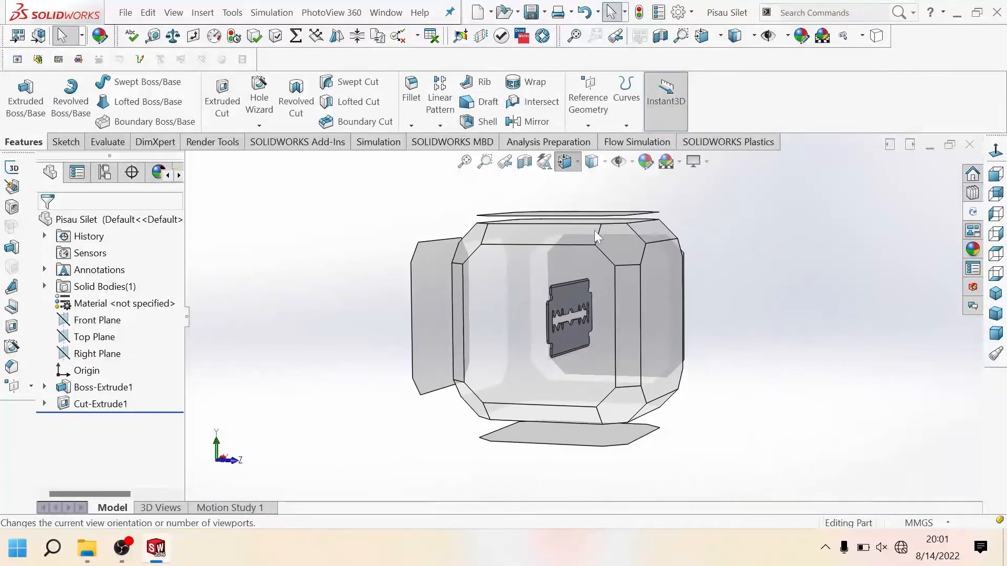
{"action": "left_click", "coordinate": [647, 208]}
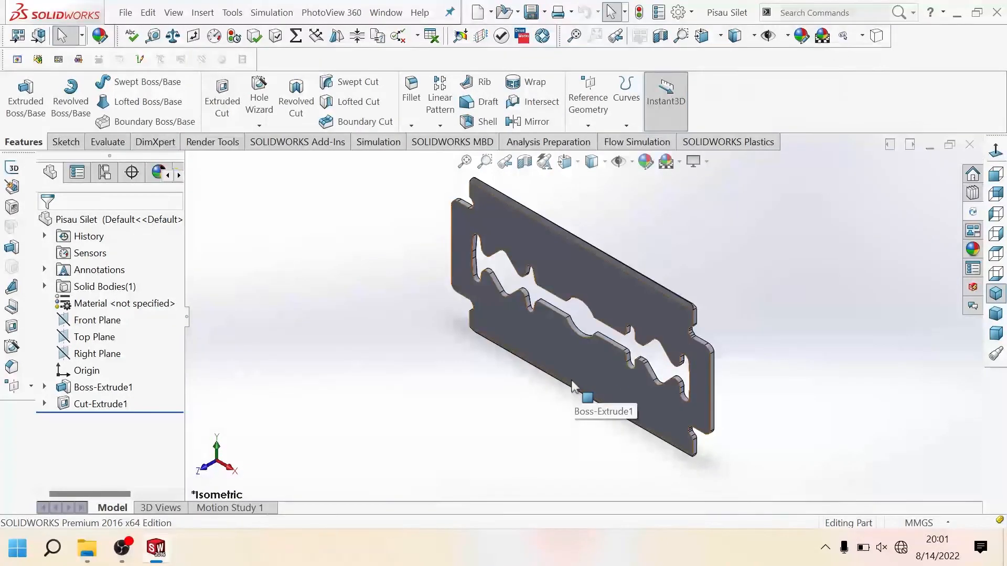
{"action": "mouse_move", "coordinate": [569, 315]}
{"action": "middle_mouse_down"}
{"action": "mouse_move", "coordinate": [621, 268]}
{"action": "mouse_move", "coordinate": [605, 232]}
{"action": "mouse_move", "coordinate": [594, 309]}
{"action": "mouse_move", "coordinate": [581, 303]}
{"action": "middle_mouse_up"}
{"action": "scroll", "coordinate": [584, 309], "scroll_direction": "down", "scroll_amount": 2}
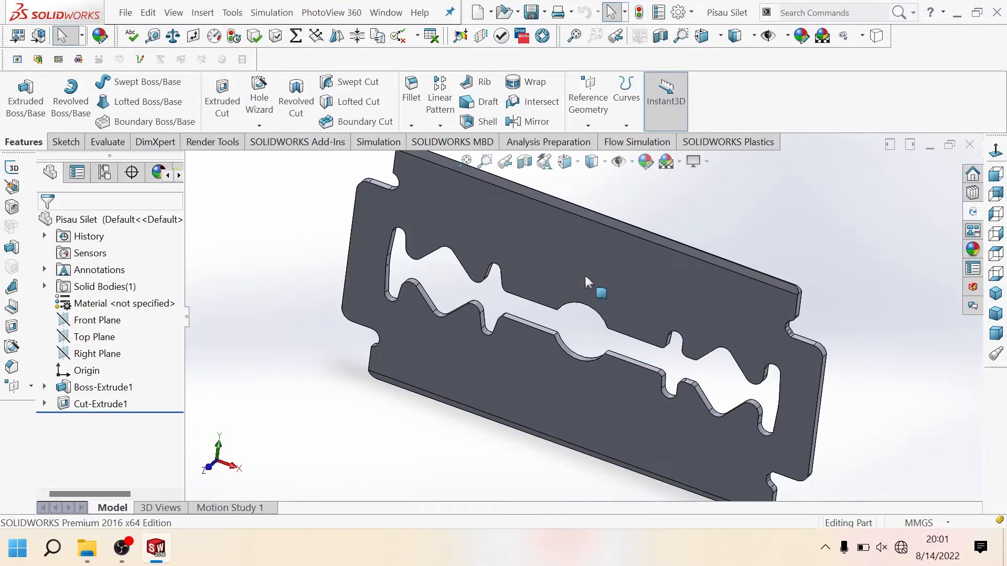
{"action": "right_click", "coordinate": [595, 293]}
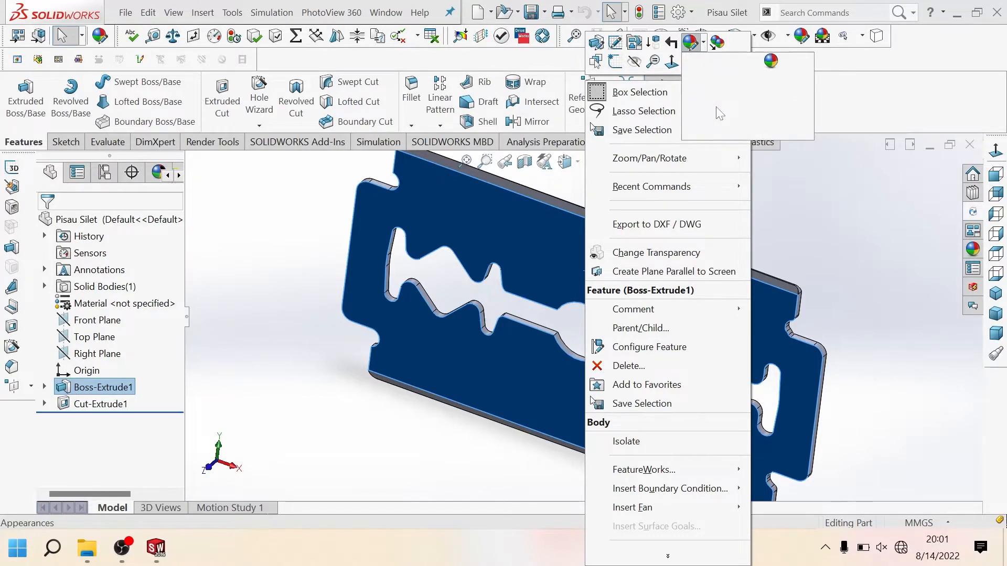
{"action": "left_click", "coordinate": [742, 131]}
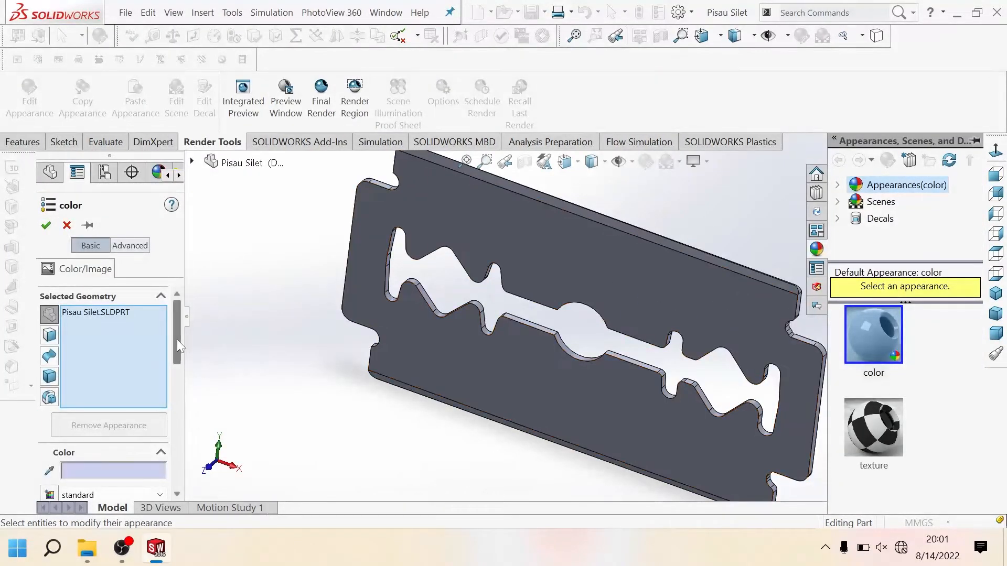
{"action": "scroll", "coordinate": [171, 427], "scroll_direction": "down", "scroll_amount": 5}
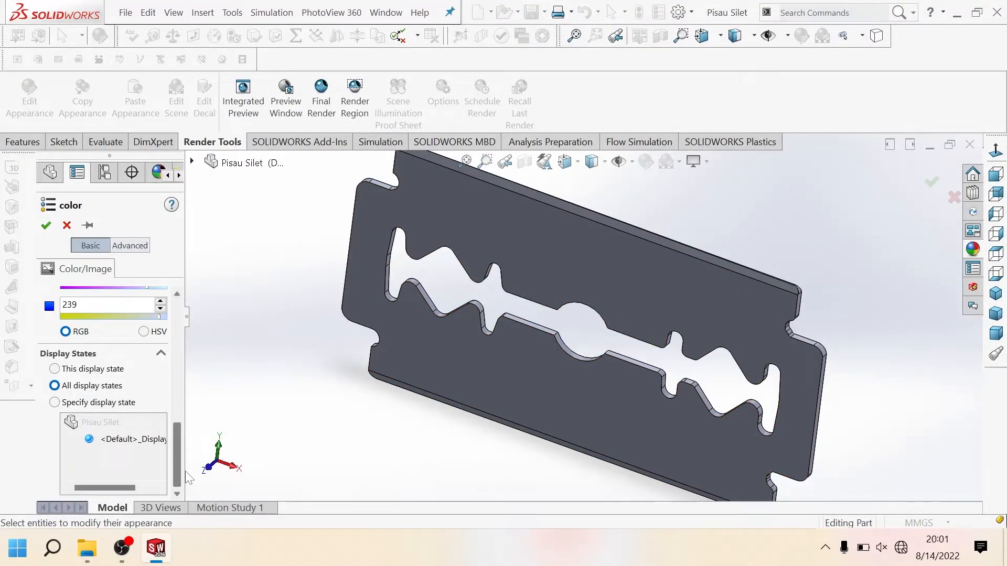
{"action": "scroll", "coordinate": [189, 414], "scroll_direction": "up", "scroll_amount": 5}
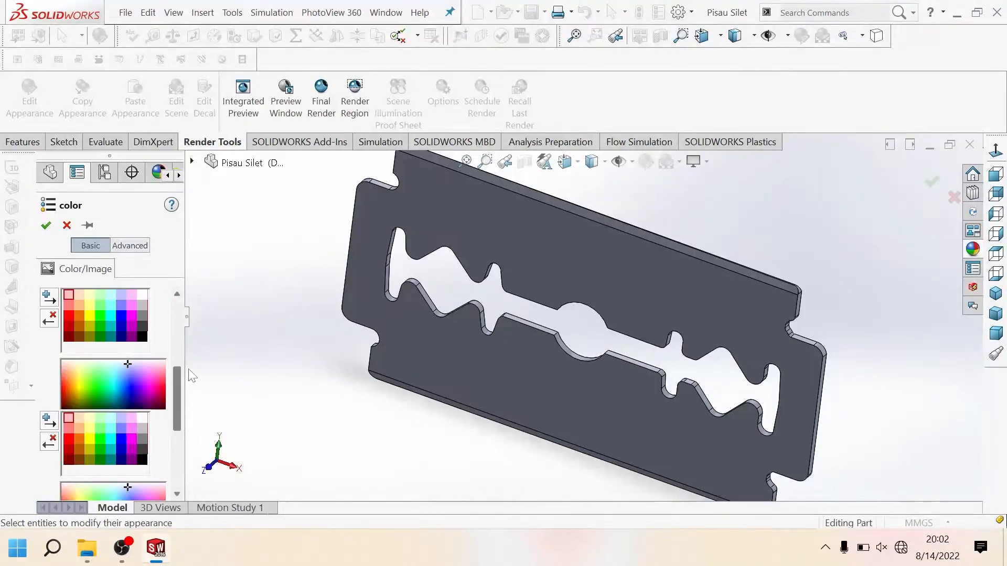
{"action": "scroll", "coordinate": [192, 375], "scroll_direction": "up", "scroll_amount": 3}
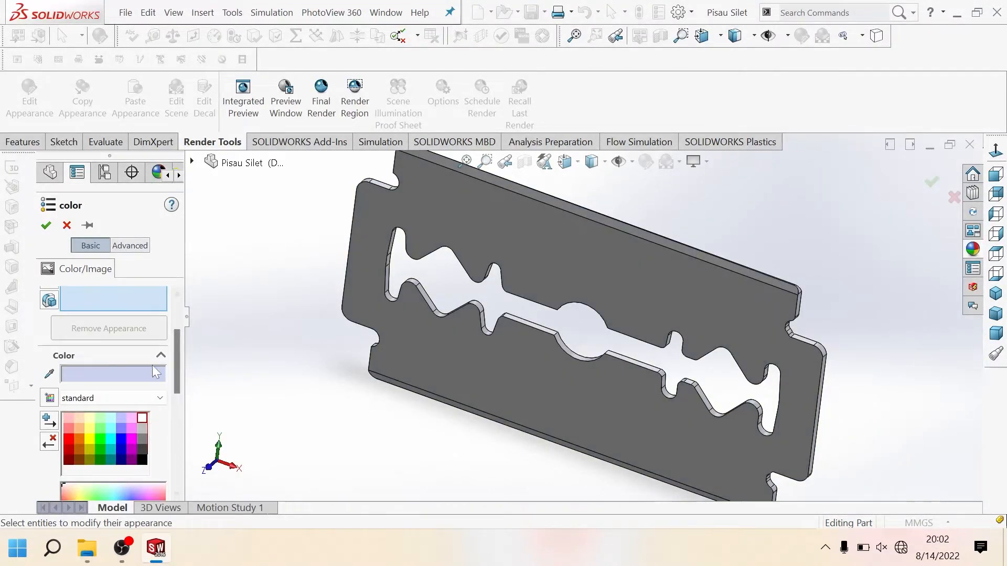
{"action": "left_click", "coordinate": [46, 225]}
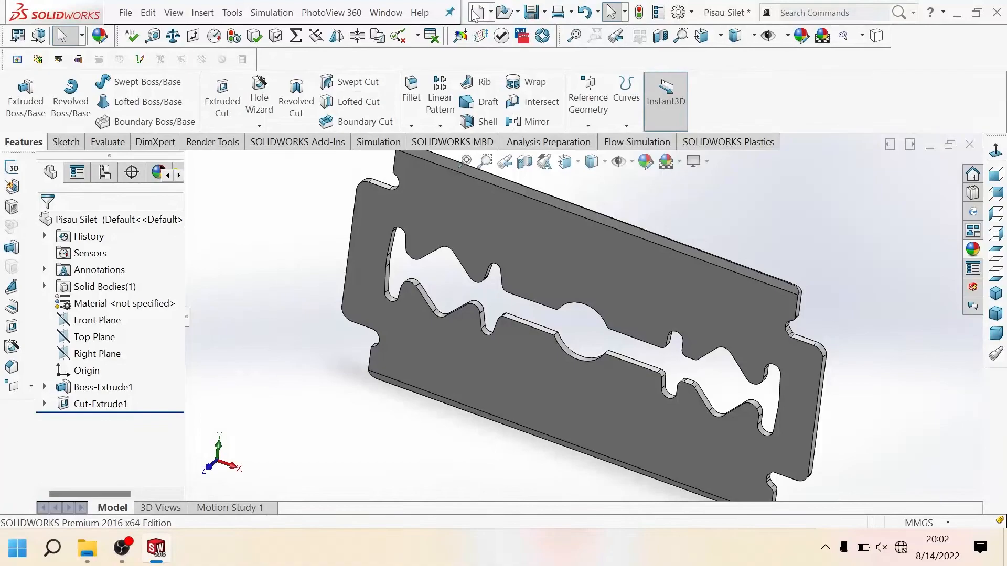
{"action": "left_click", "coordinate": [531, 12]}
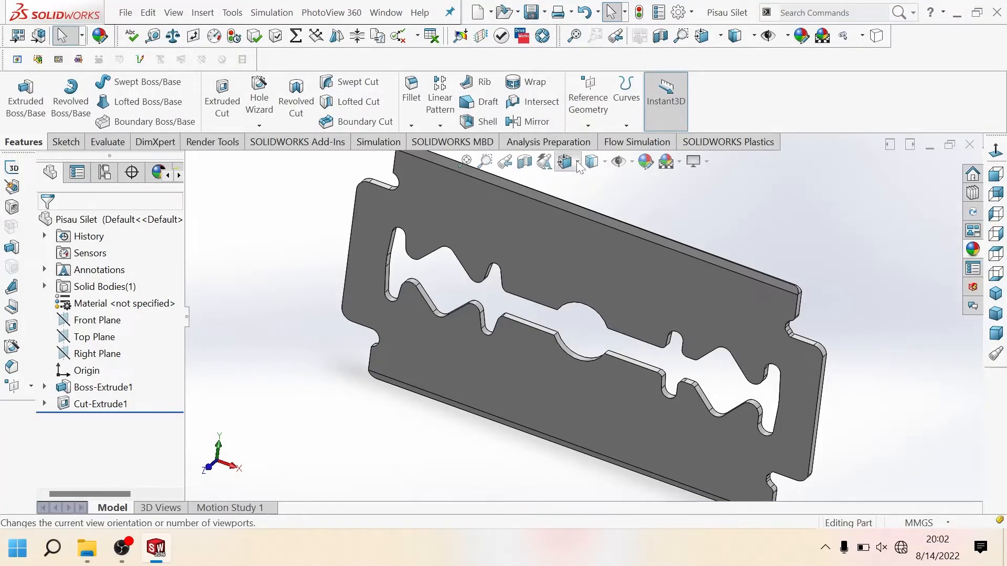
Step: Orient the model to the front view and start a sketch on the blade's large flat front face
{"action": "key", "text": "space"}
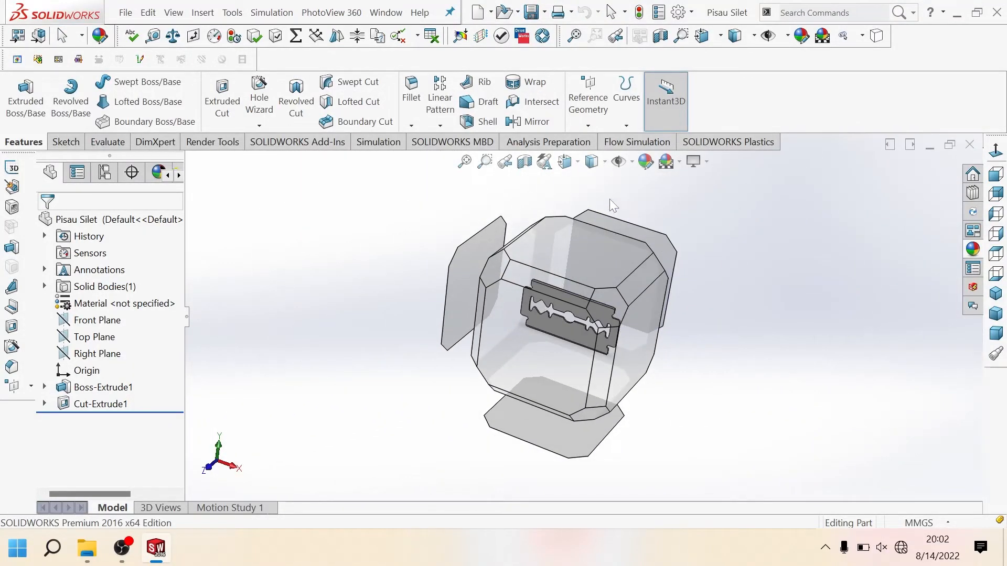
{"action": "left_click", "coordinate": [565, 161]}
{"action": "left_click", "coordinate": [645, 248]}
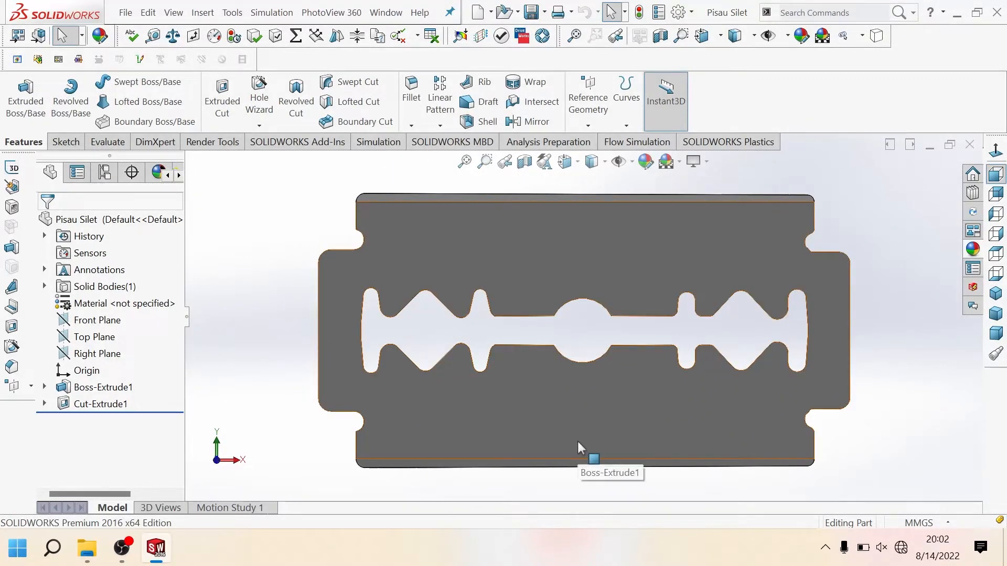
{"action": "left_click", "coordinate": [65, 142]}
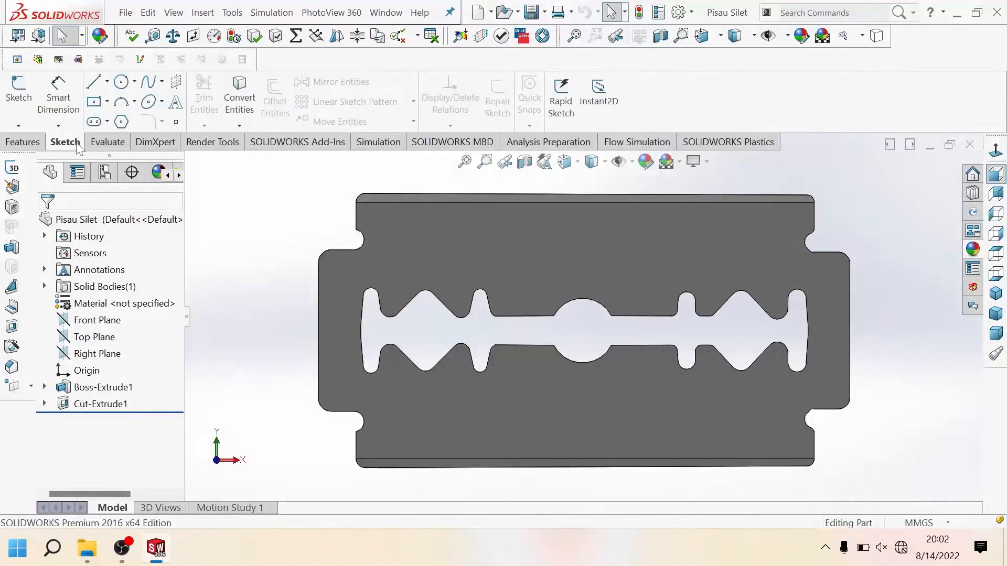
{"action": "left_click", "coordinate": [508, 261]}
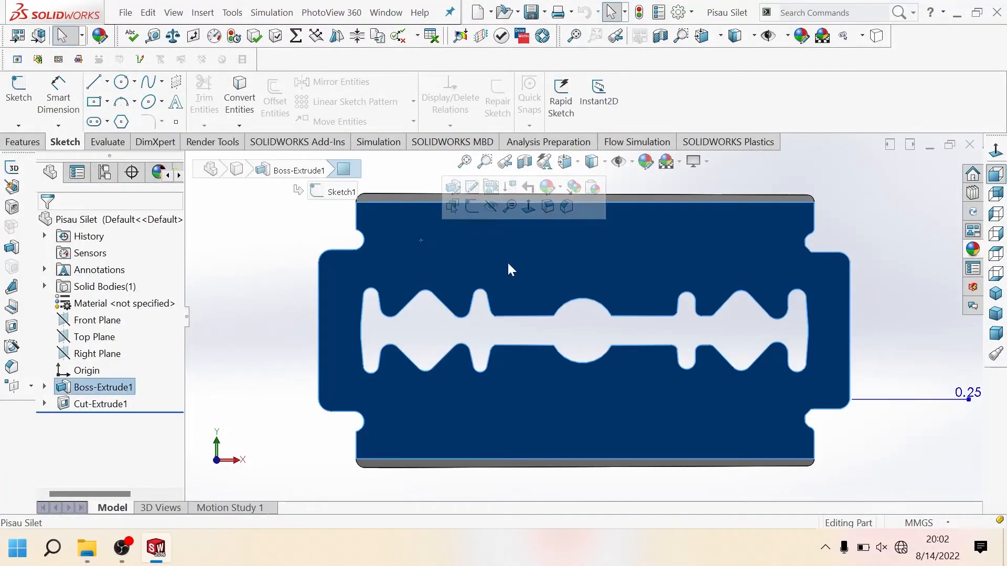
{"action": "left_click", "coordinate": [472, 206]}
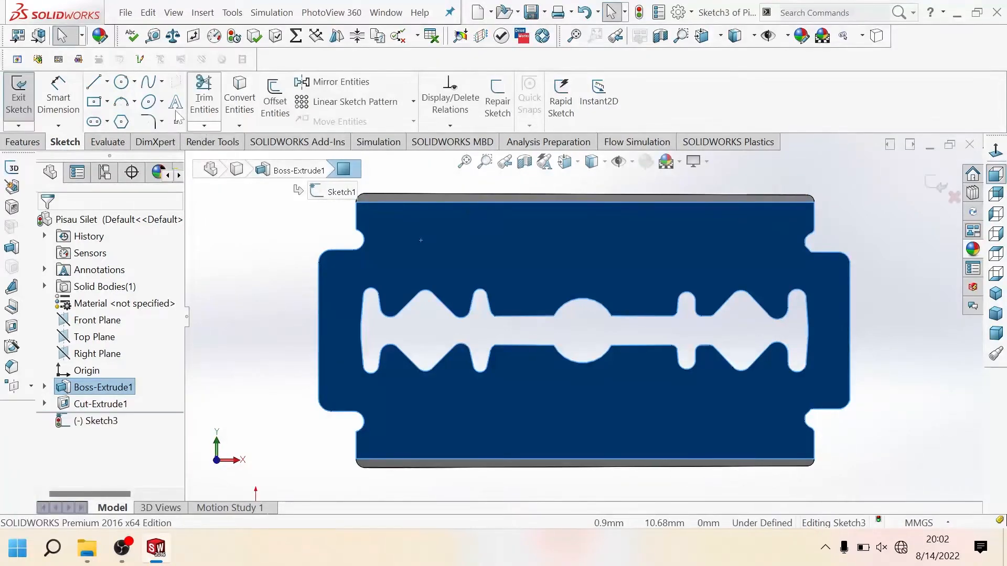
Step: Sketch a horizontal centerline about 16.3 mm long across the blade's full width, just above the central cutout
{"action": "left_click", "coordinate": [107, 82]}
{"action": "left_click", "coordinate": [129, 121]}
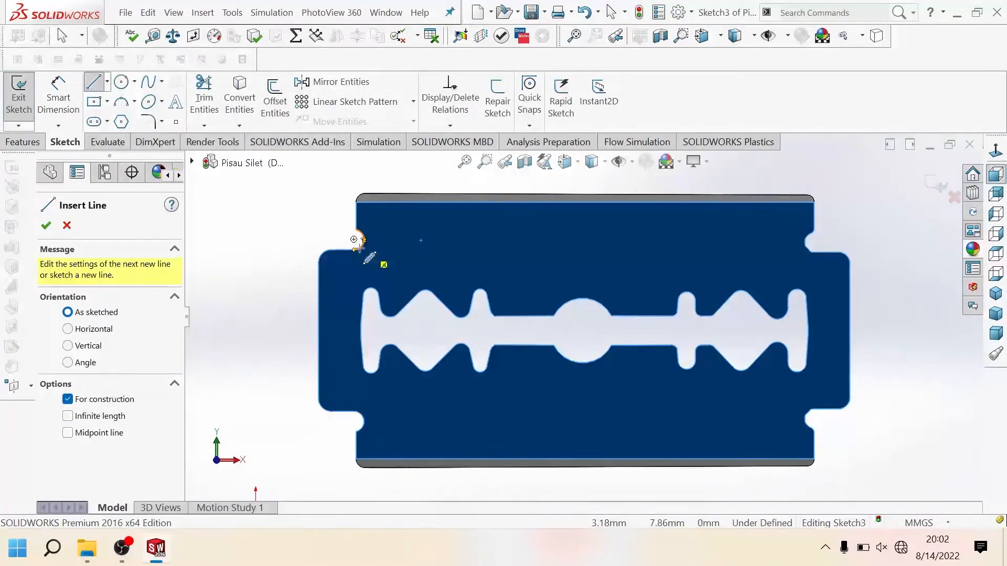
{"action": "left_click", "coordinate": [319, 261]}
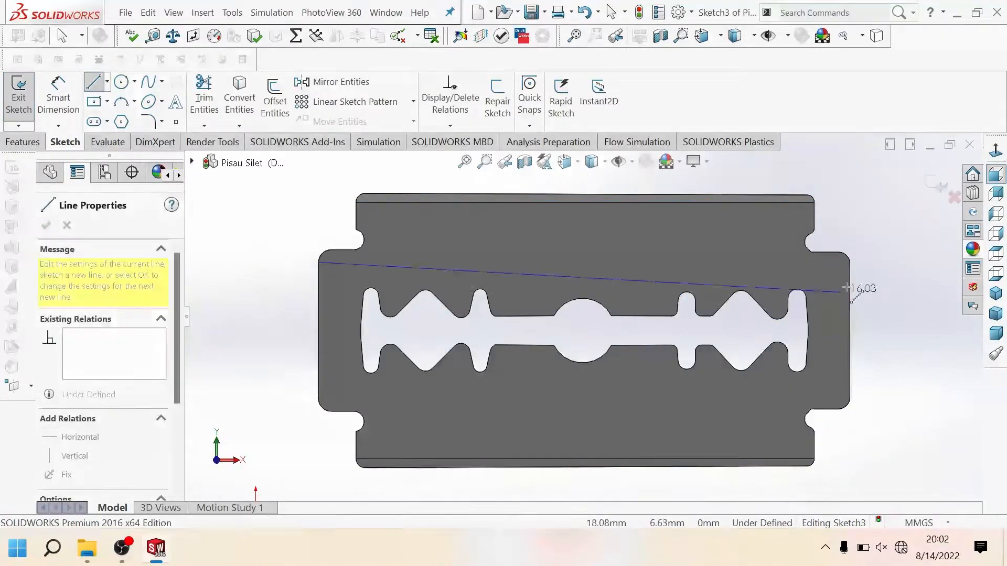
{"action": "left_click", "coordinate": [851, 261]}
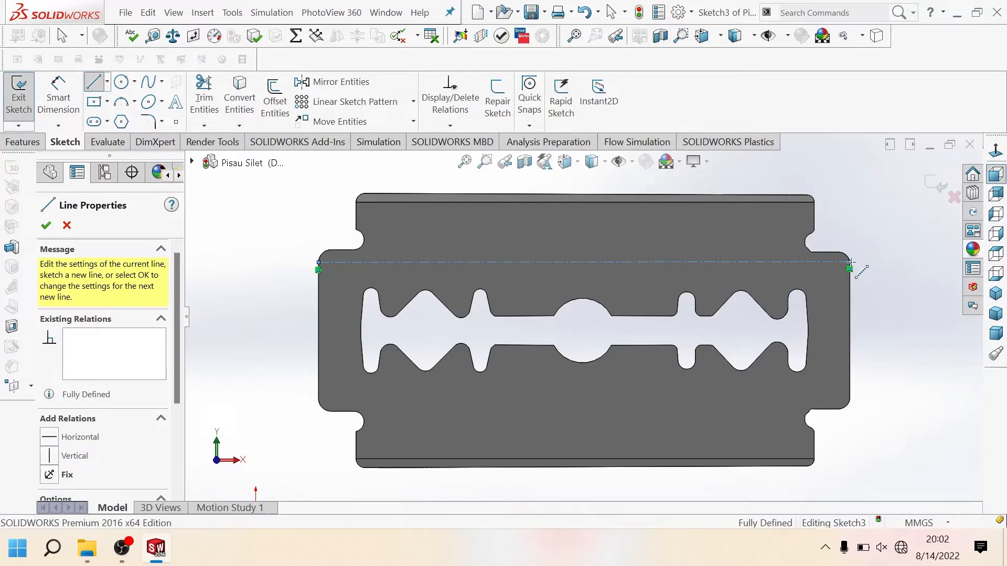
{"action": "key", "text": "Escape"}
{"action": "key", "text": "Escape"}
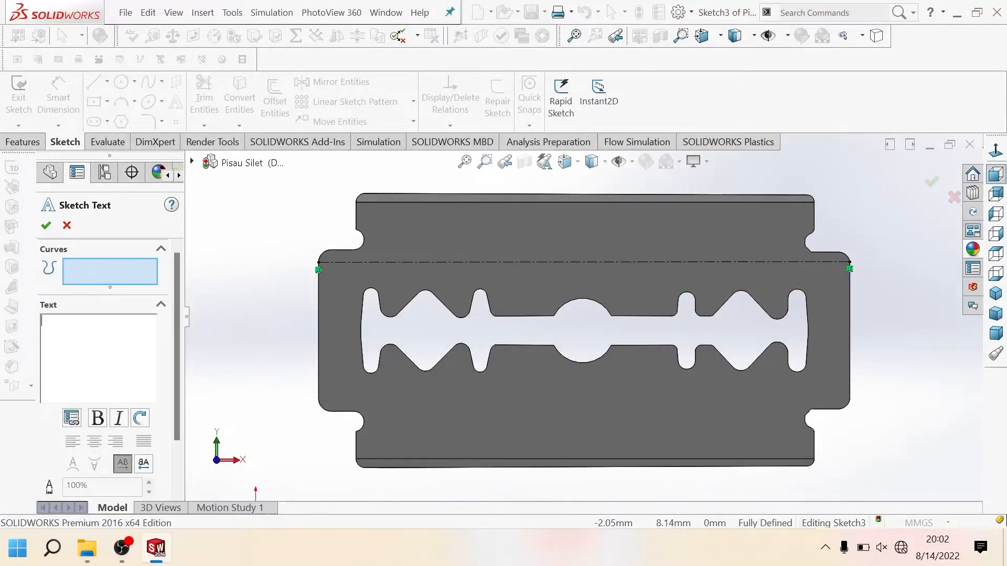
Step: Create the sketch text "Otodidak SolidWorks" and place it along the horizontal centerline
{"action": "type", "text": "O"}
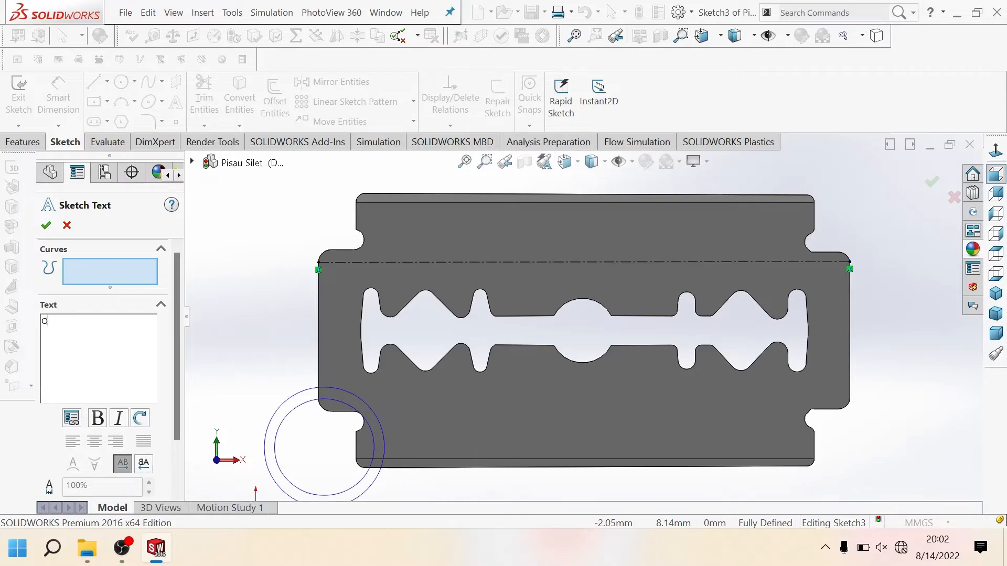
{"action": "type", "text": "todi"}
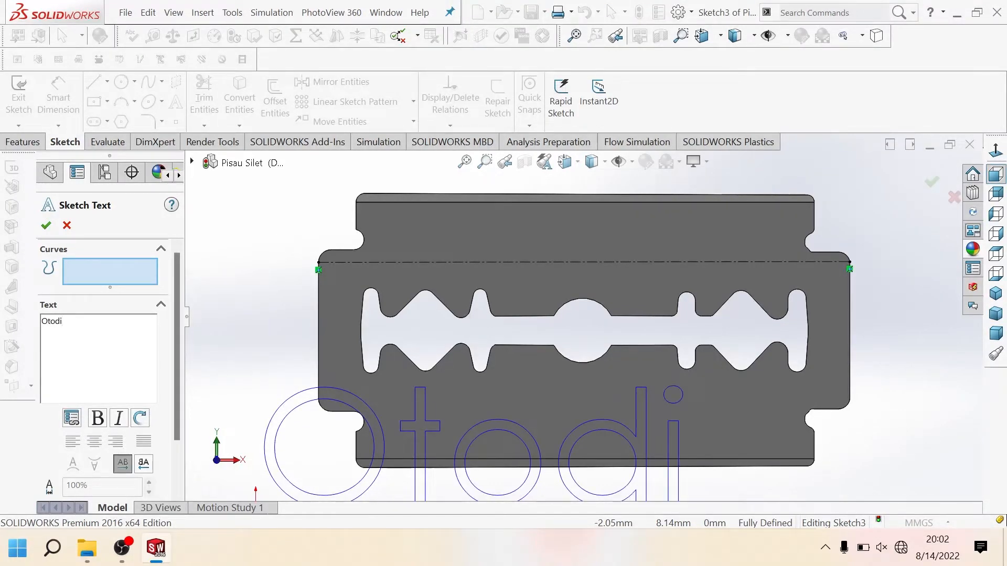
{"action": "type", "text": "dak SolidWorks"}
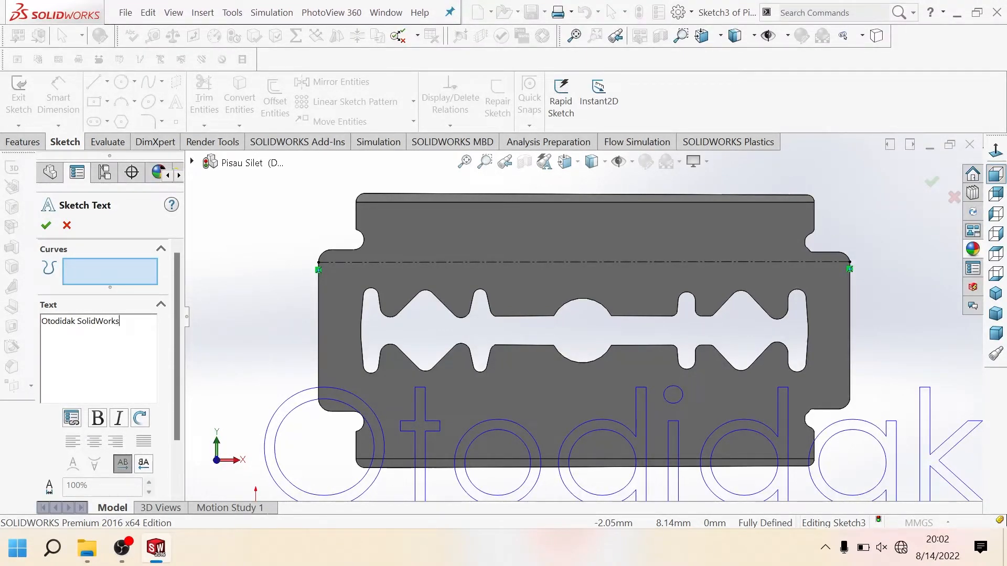
{"action": "scroll", "coordinate": [172, 383], "scroll_direction": "down", "scroll_amount": 3}
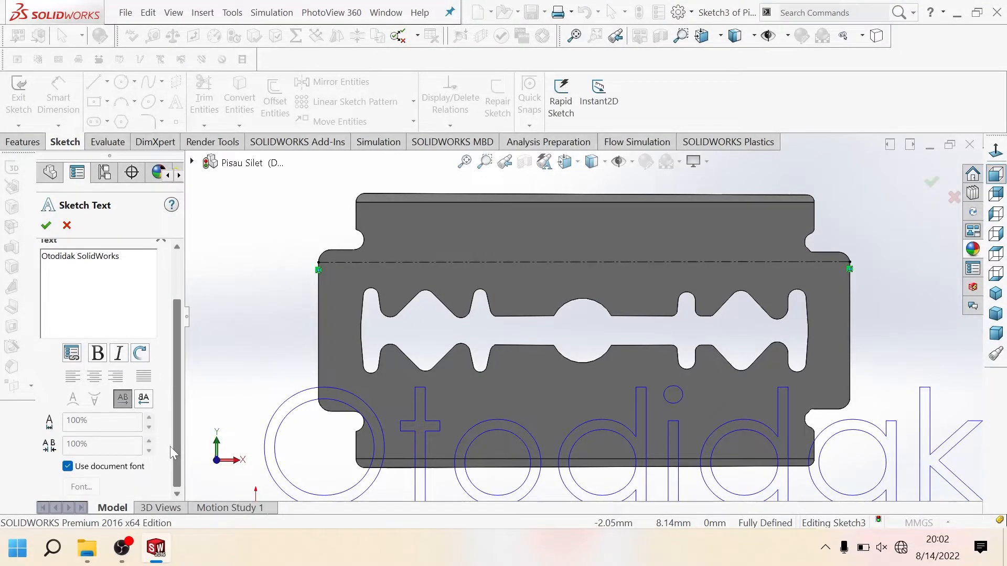
{"action": "left_click", "coordinate": [398, 260]}
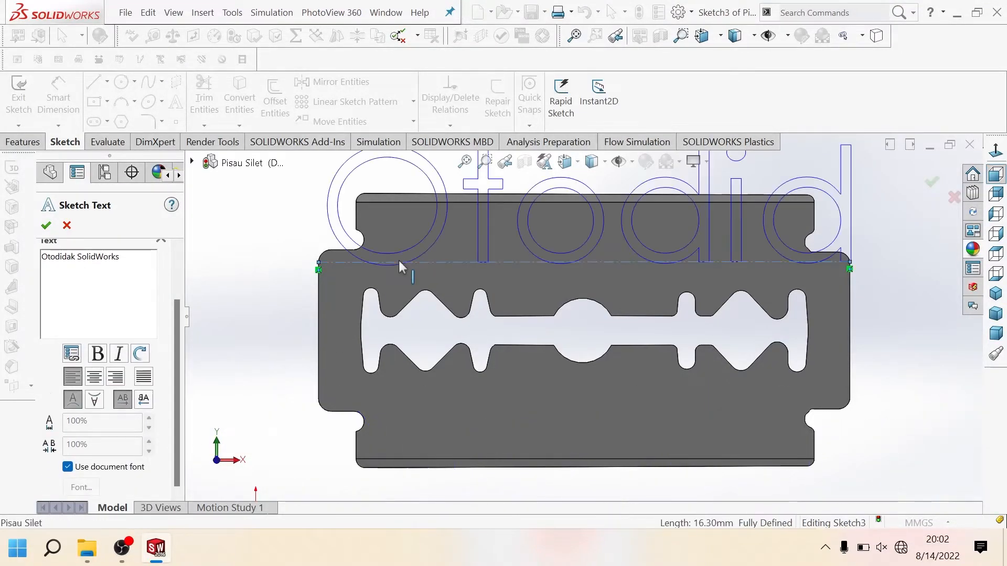
Step: Switch the sketch text from the document font to a custom Century Gothic font with a height of 1 mm
{"action": "scroll", "coordinate": [444, 293], "scroll_direction": "up", "scroll_amount": 1}
{"action": "scroll", "coordinate": [584, 316], "scroll_direction": "up", "scroll_amount": 4}
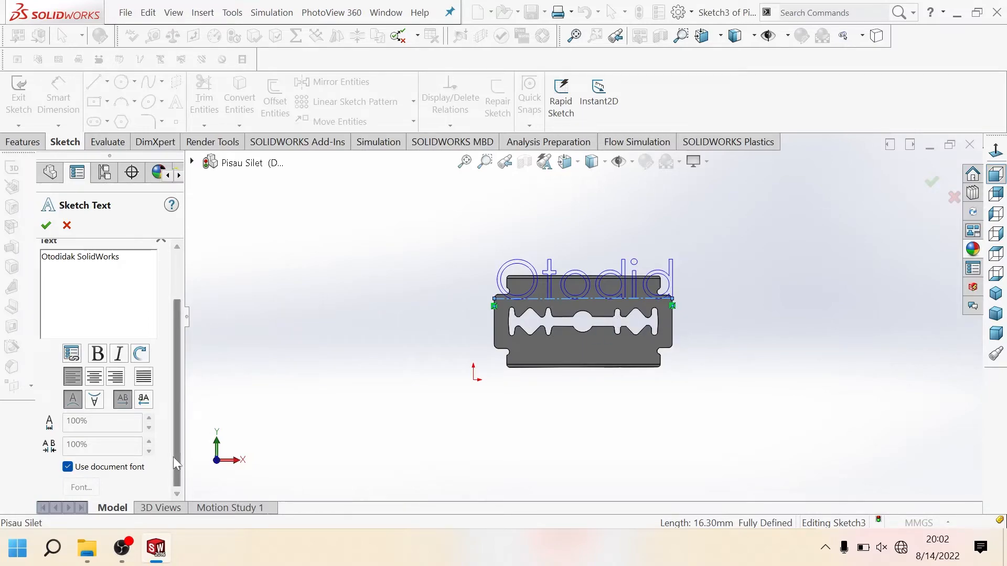
{"action": "scroll", "coordinate": [181, 447], "scroll_direction": "down", "scroll_amount": 1}
{"action": "left_click", "coordinate": [74, 469]}
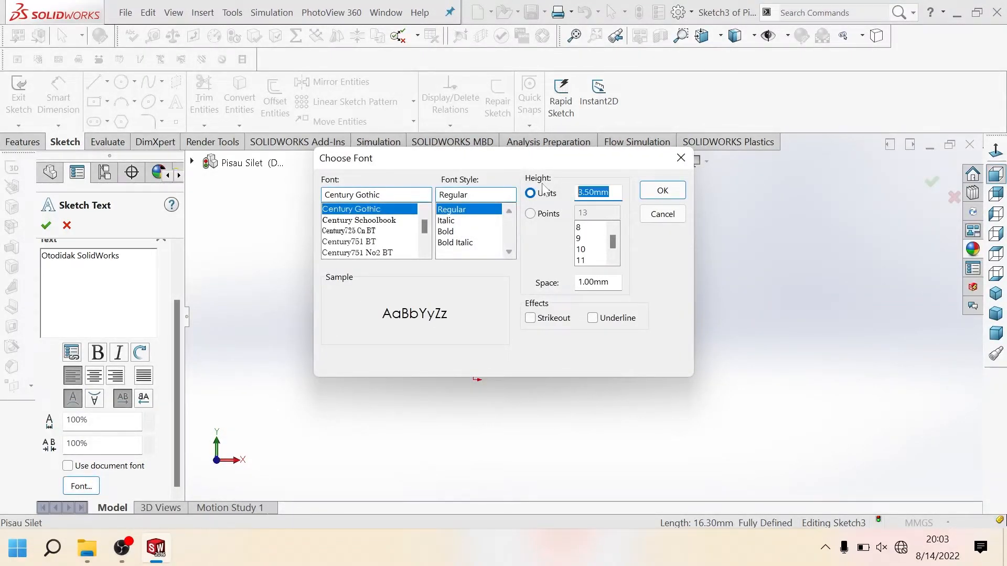
{"action": "type", "text": "1"}
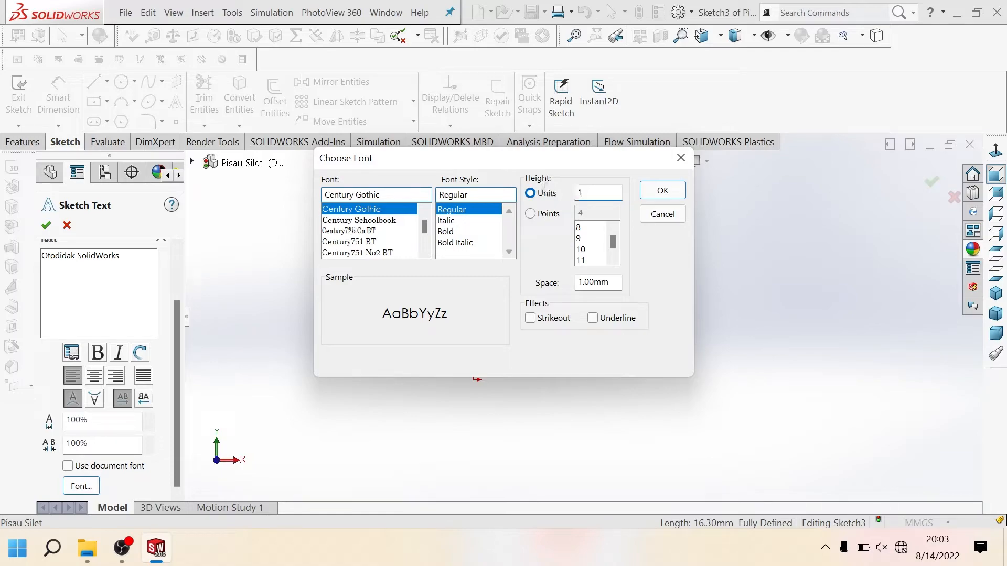
{"action": "left_click", "coordinate": [652, 194]}
{"action": "scroll", "coordinate": [612, 291], "scroll_direction": "down", "scroll_amount": 6}
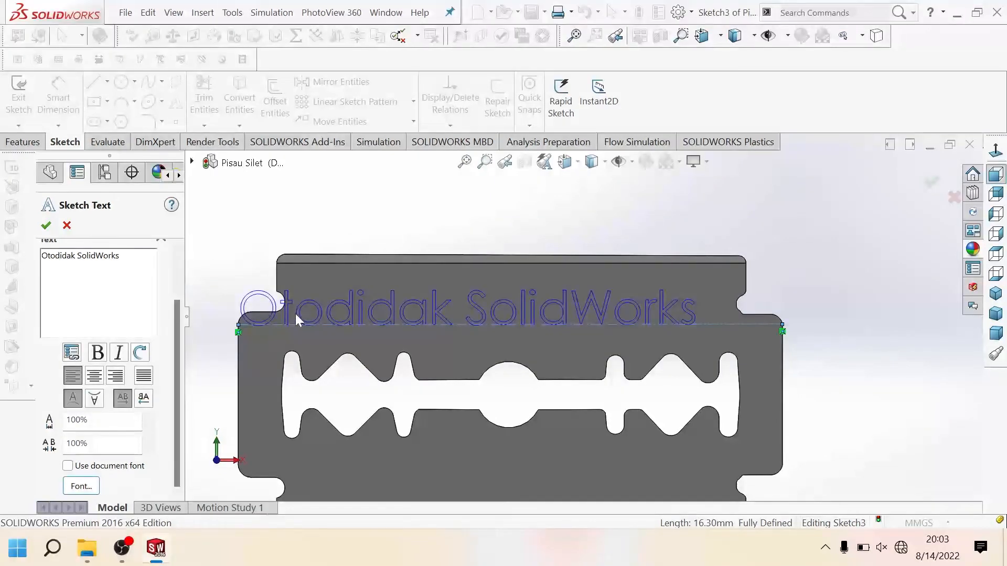
{"action": "left_click", "coordinate": [45, 226]}
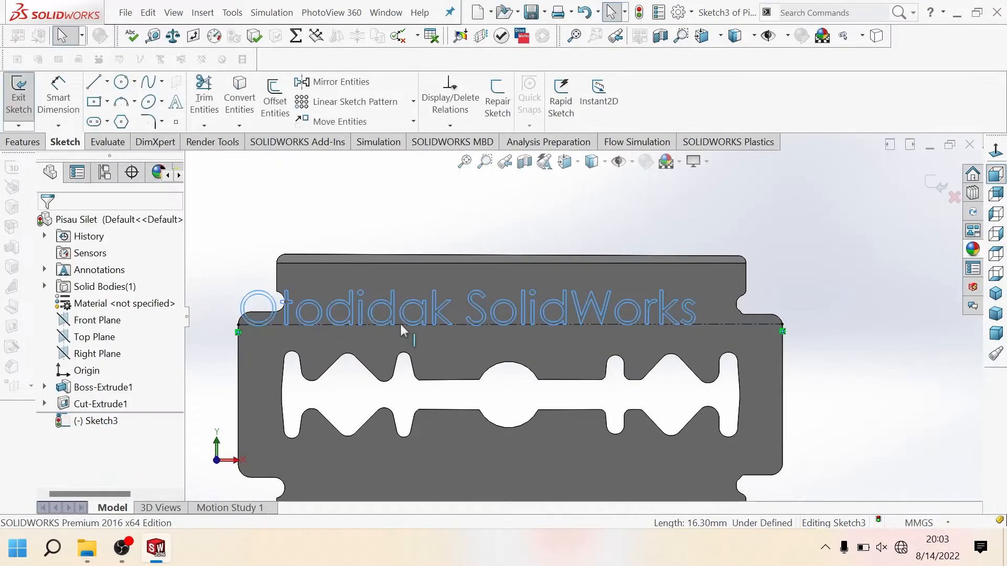
{"action": "left_click", "coordinate": [480, 316]}
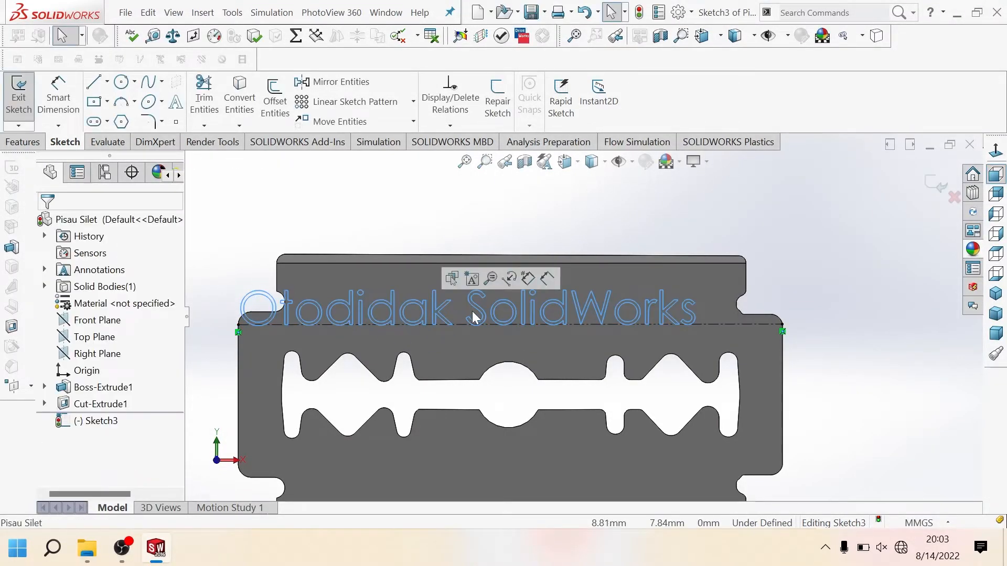
{"action": "left_click", "coordinate": [704, 231]}
{"action": "left_click", "coordinate": [662, 306]}
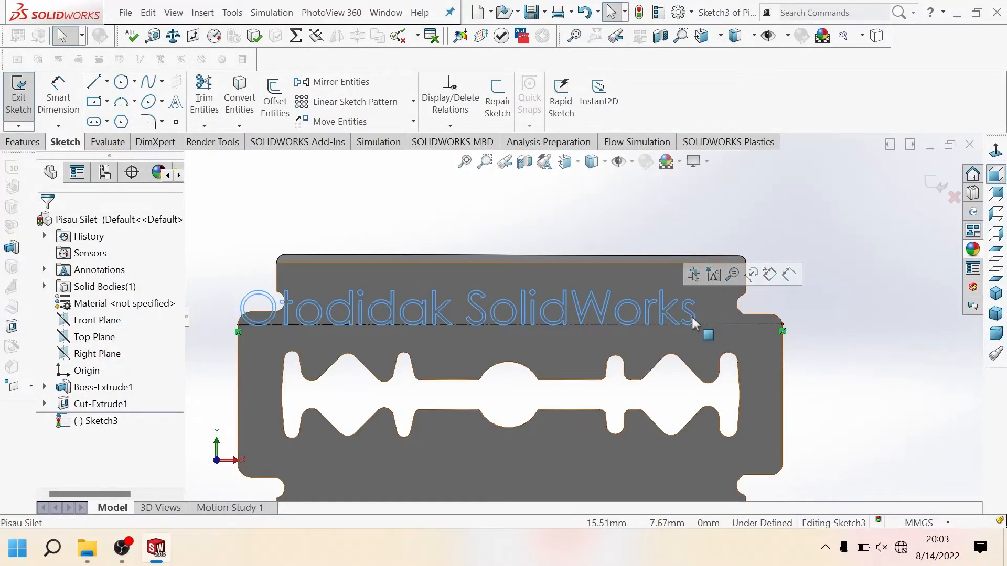
{"action": "left_click", "coordinate": [694, 316]}
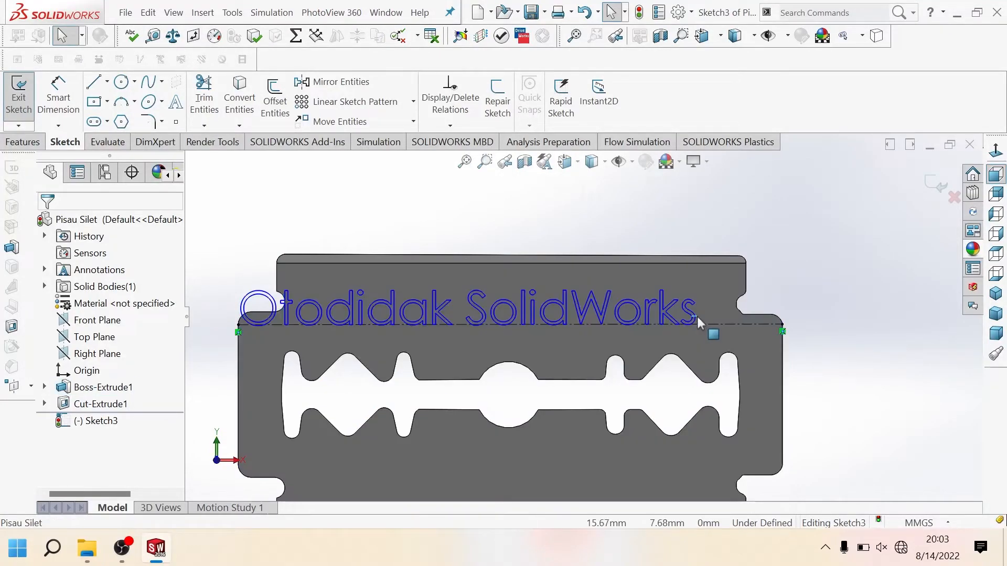
{"action": "left_click", "coordinate": [290, 303]}
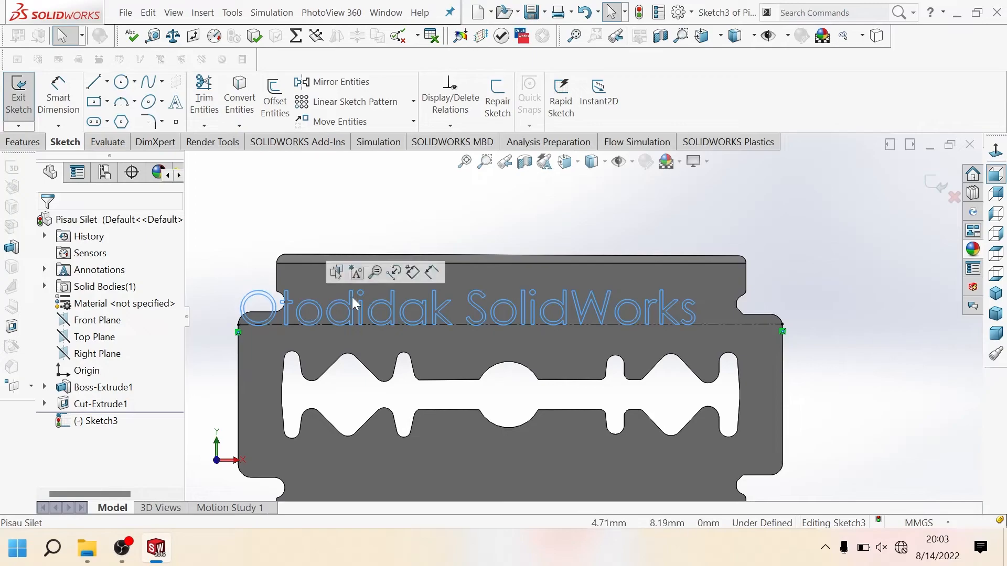
{"action": "left_click", "coordinate": [288, 301]}
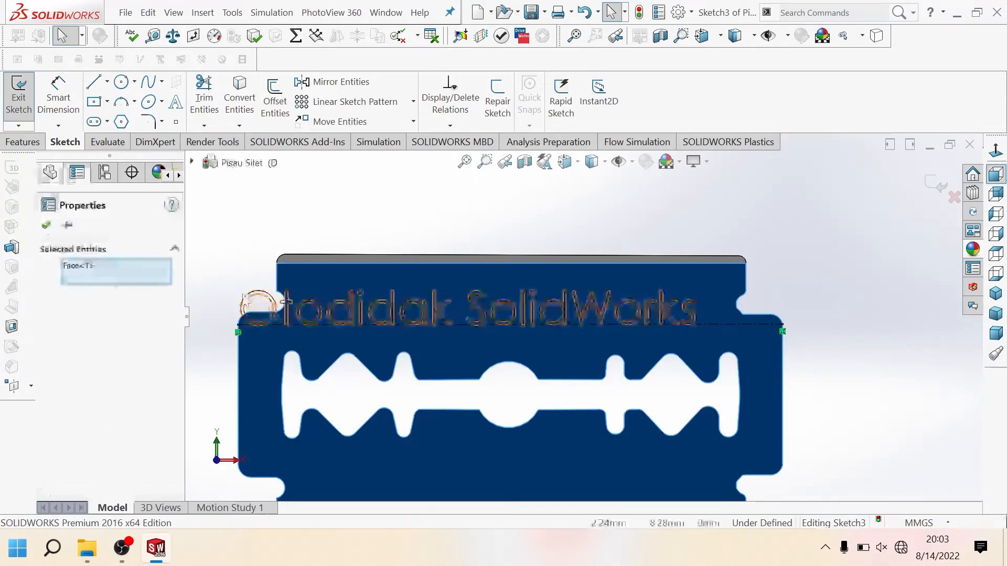
{"action": "left_click", "coordinate": [241, 268]}
Step: Reopen the "Otodidak SolidWorks" sketch text for editing and center-align it along the horizontal centerline
{"action": "double_click", "coordinate": [260, 302]}
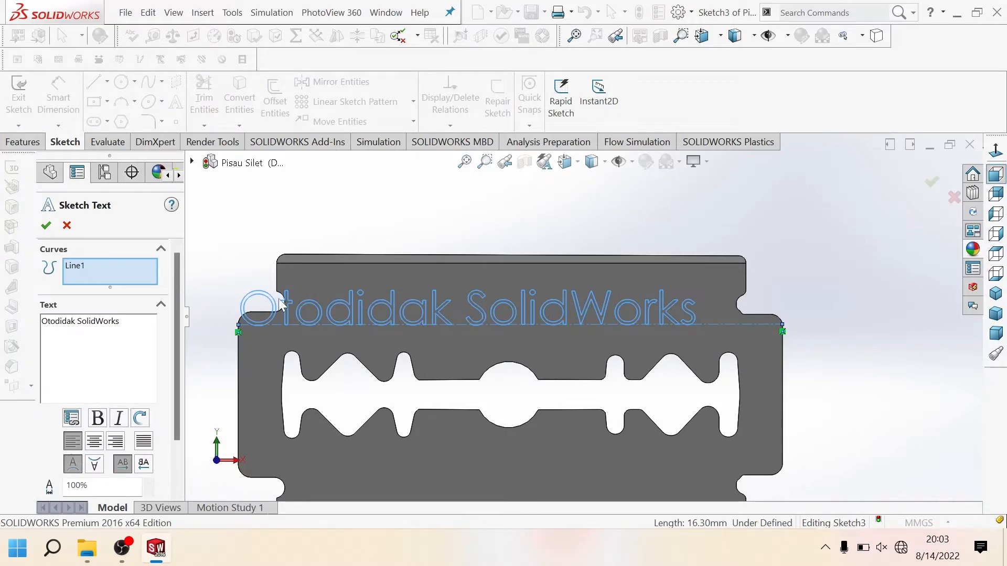
{"action": "scroll", "coordinate": [341, 323], "scroll_direction": "up", "scroll_amount": 2}
{"action": "scroll", "coordinate": [374, 329], "scroll_direction": "down", "scroll_amount": 2}
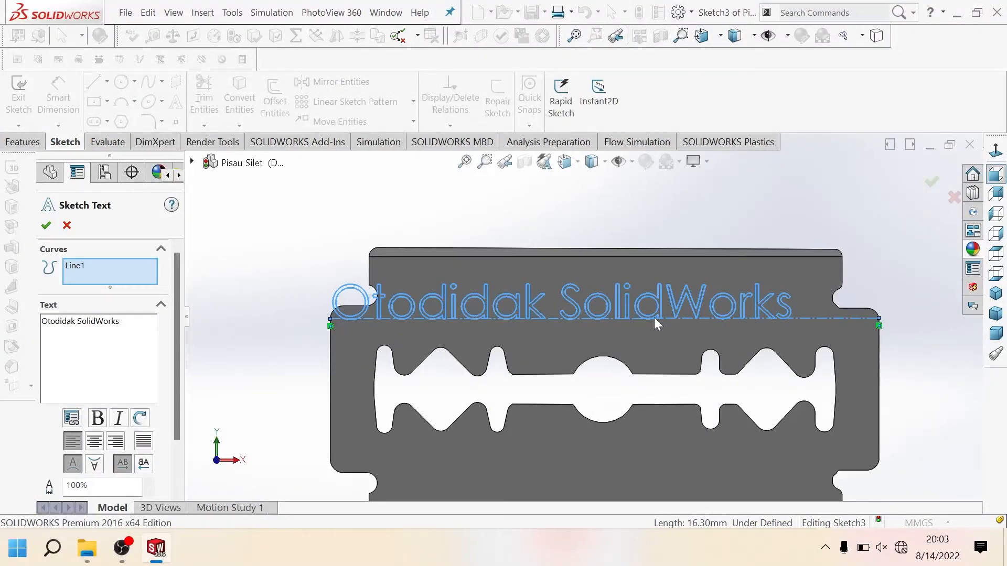
{"action": "left_click", "coordinate": [94, 443]}
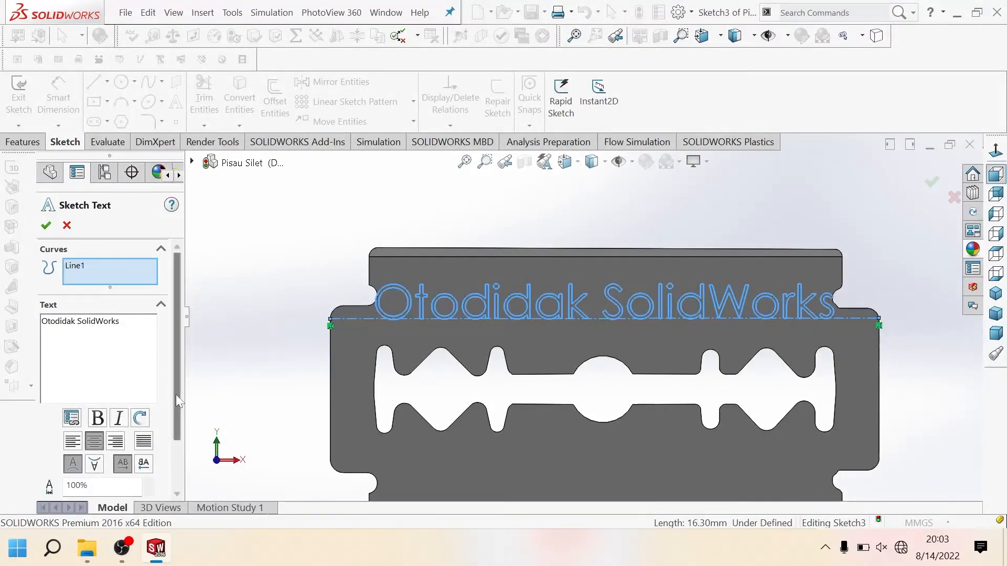
Step: Reduce the sketch text's font height to slightly below 1 mm and accept the edited text
{"action": "scroll", "coordinate": [175, 394], "scroll_direction": "down", "scroll_amount": 3}
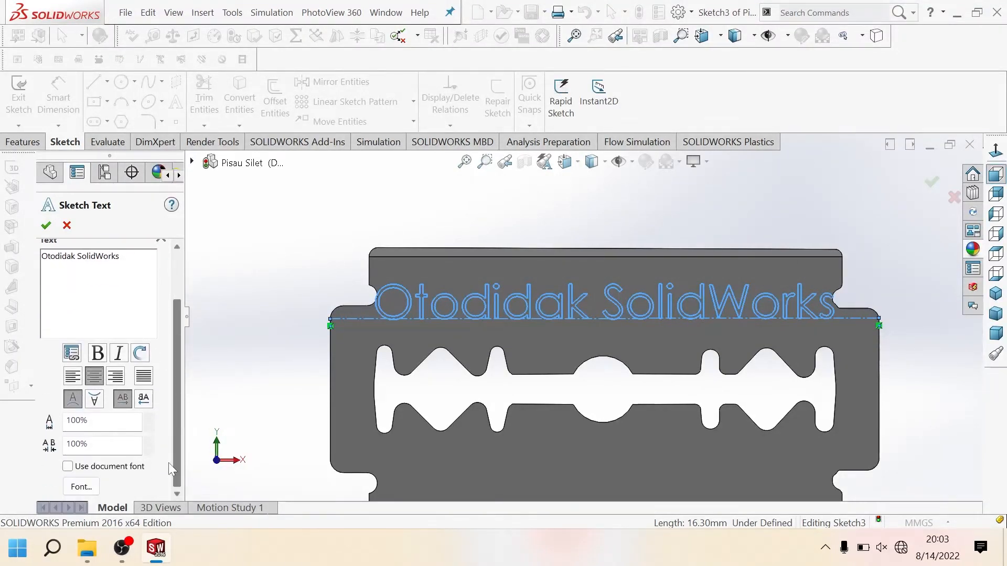
{"action": "left_click", "coordinate": [79, 488]}
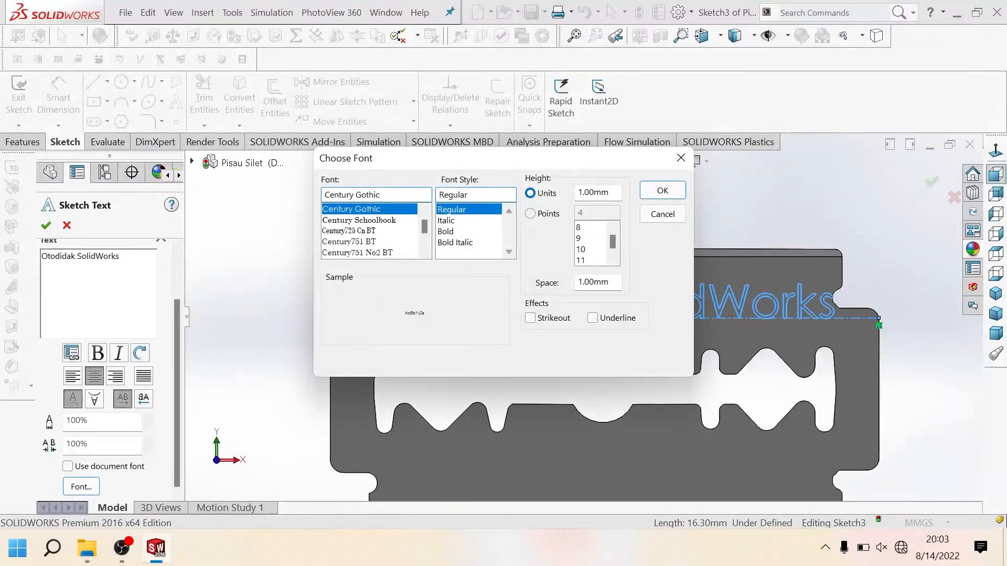
{"action": "double_click", "coordinate": [595, 192]}
{"action": "type", "text": "0.85"}
{"action": "key", "text": "Return"}
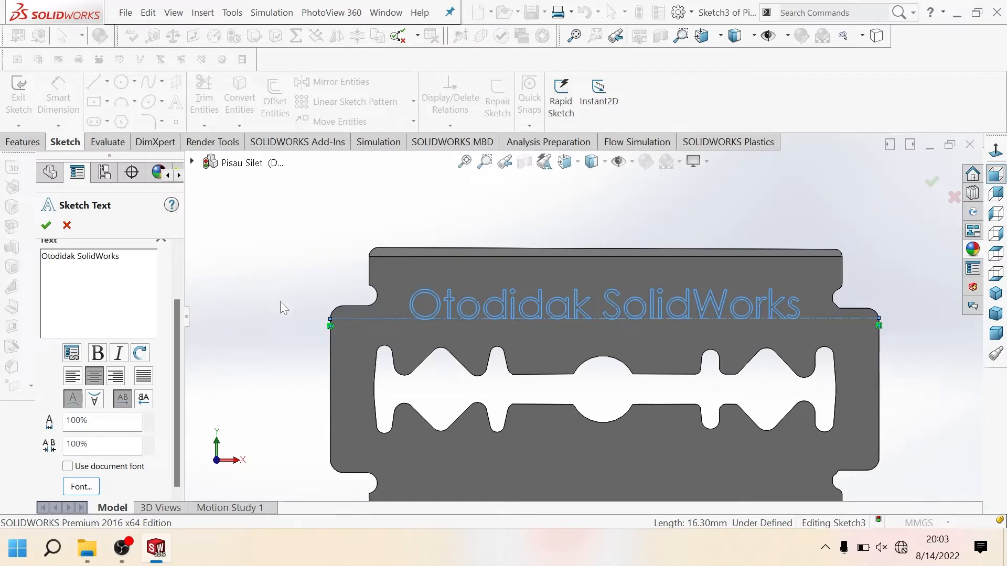
{"action": "left_click", "coordinate": [47, 225]}
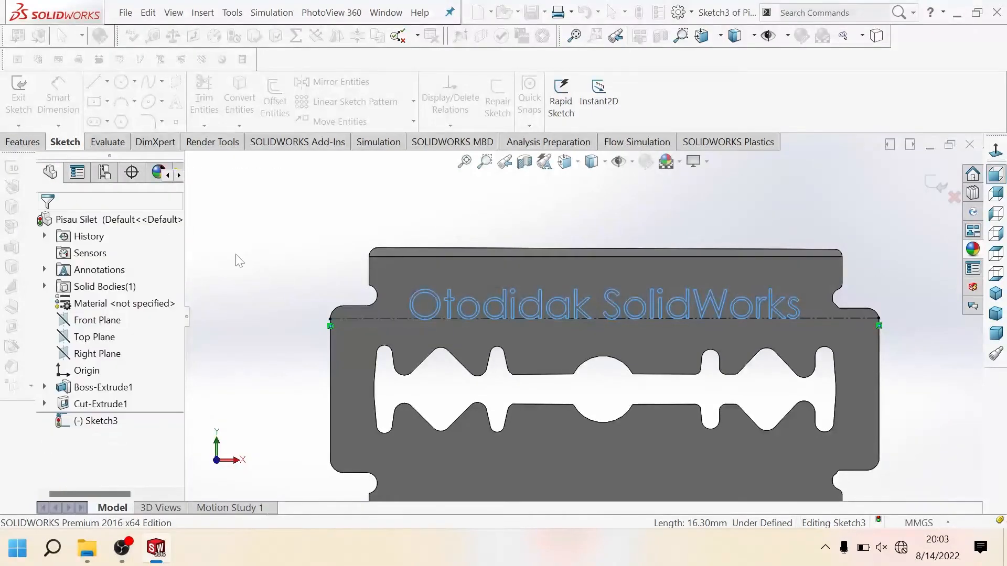
Step: Extrude the "Otodidak SolidWorks" text outward from the blade face as a blind boss 0.1 mm deep, merged with the body
{"action": "scroll", "coordinate": [444, 346], "scroll_direction": "down", "scroll_amount": 2}
{"action": "middle_click_drag", "start_coordinate": [444, 348], "coordinate": [409, 344]}
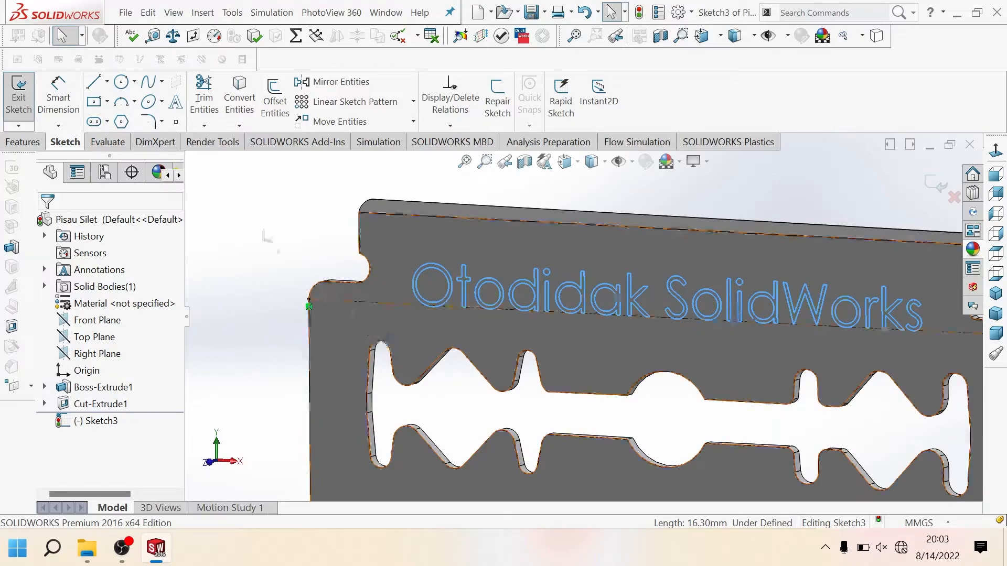
{"action": "left_click", "coordinate": [22, 142]}
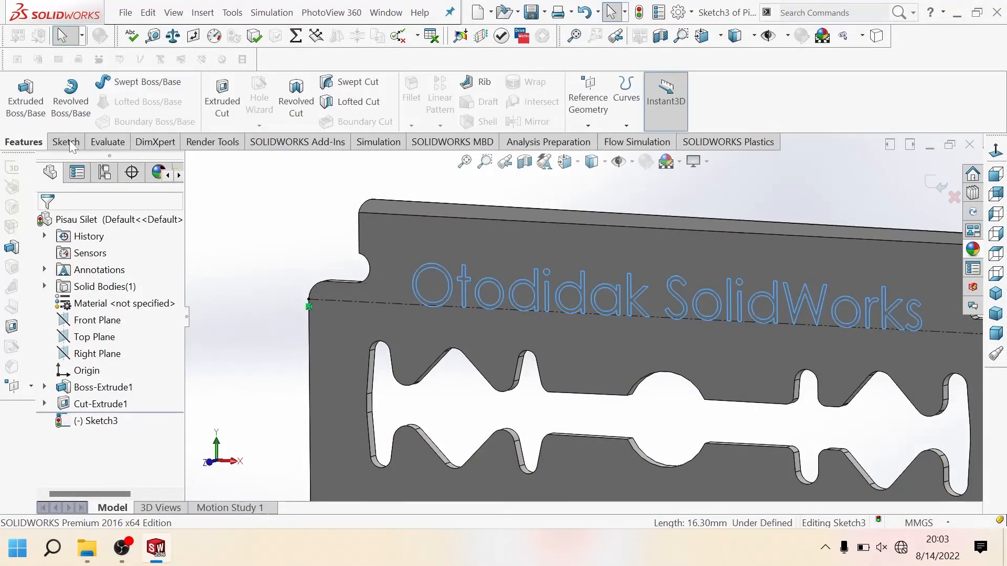
{"action": "left_click", "coordinate": [40, 105]}
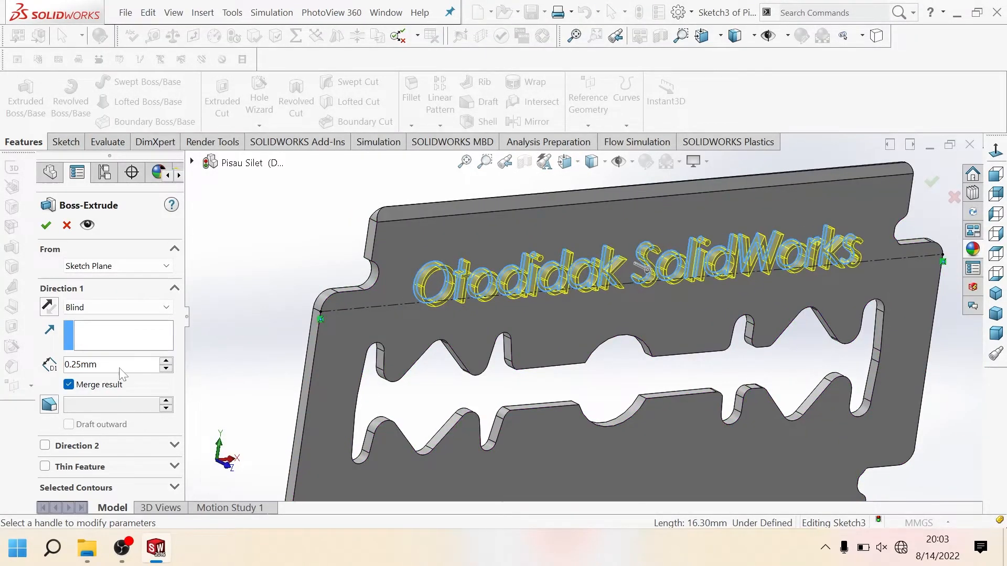
{"action": "left_click", "coordinate": [100, 366]}
{"action": "left_click", "coordinate": [99, 366]}
{"action": "left_click_drag", "start_coordinate": [100, 366], "coordinate": [54, 357]}
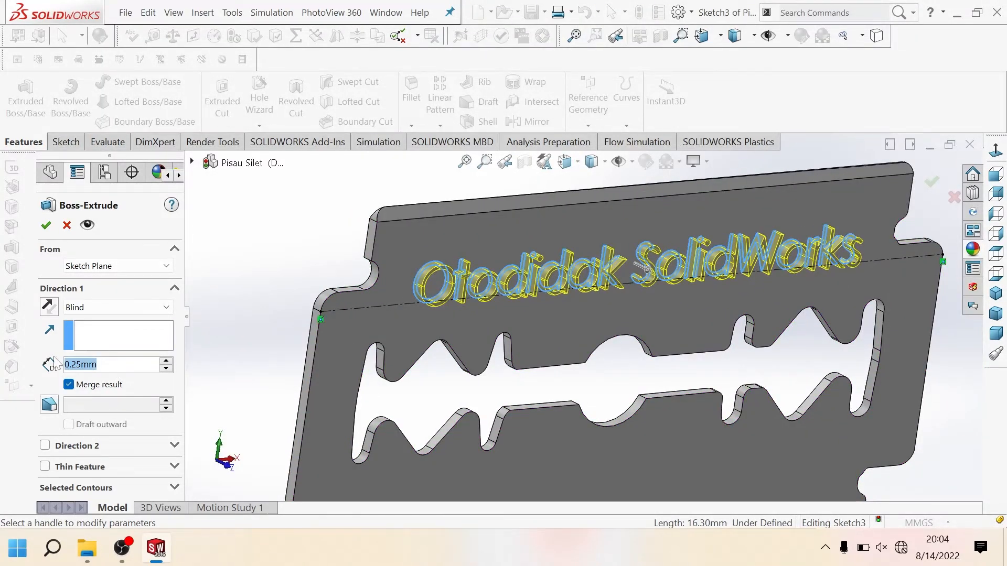
{"action": "type", "text": "0.1"}
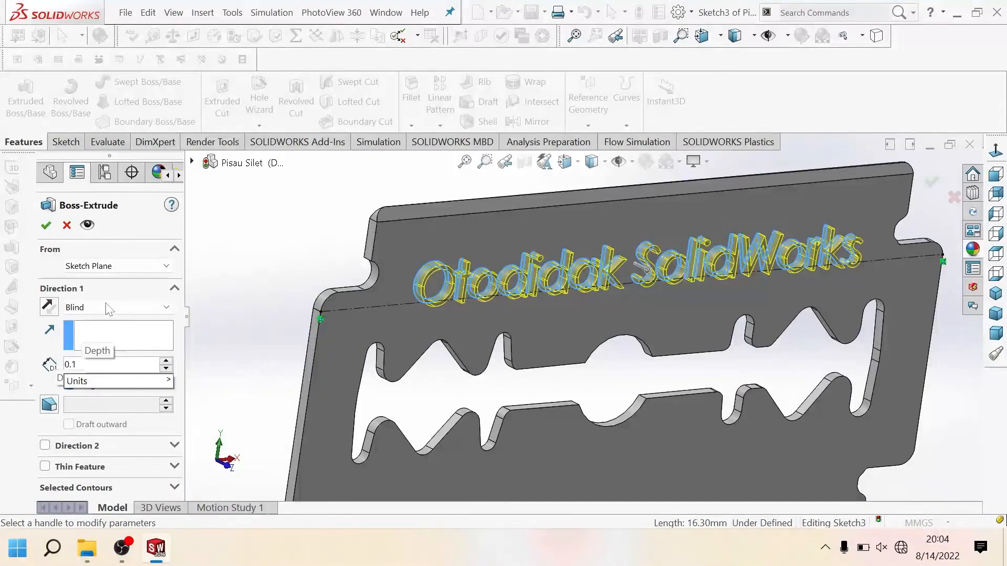
{"action": "key", "text": "Return"}
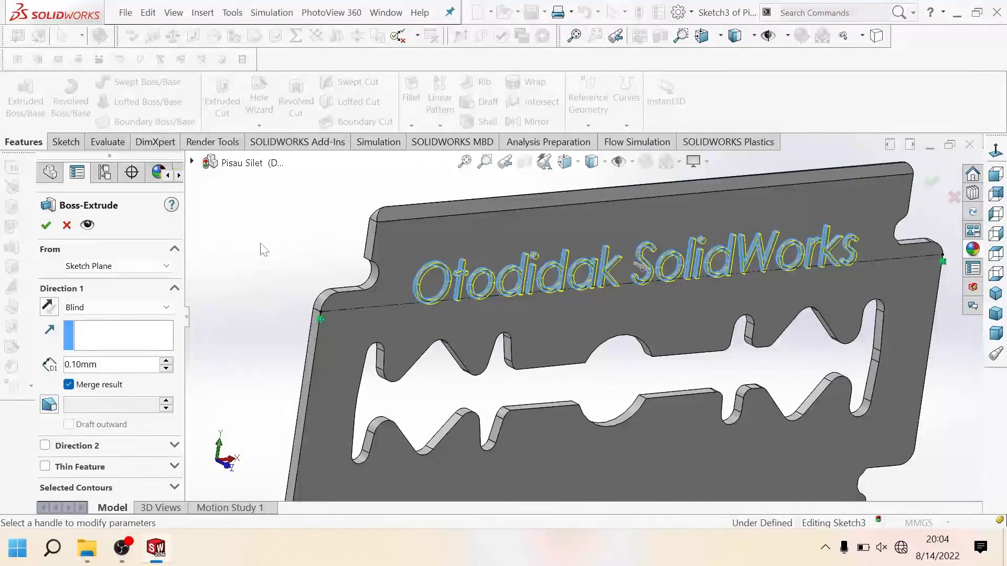
{"action": "key", "text": "z"}
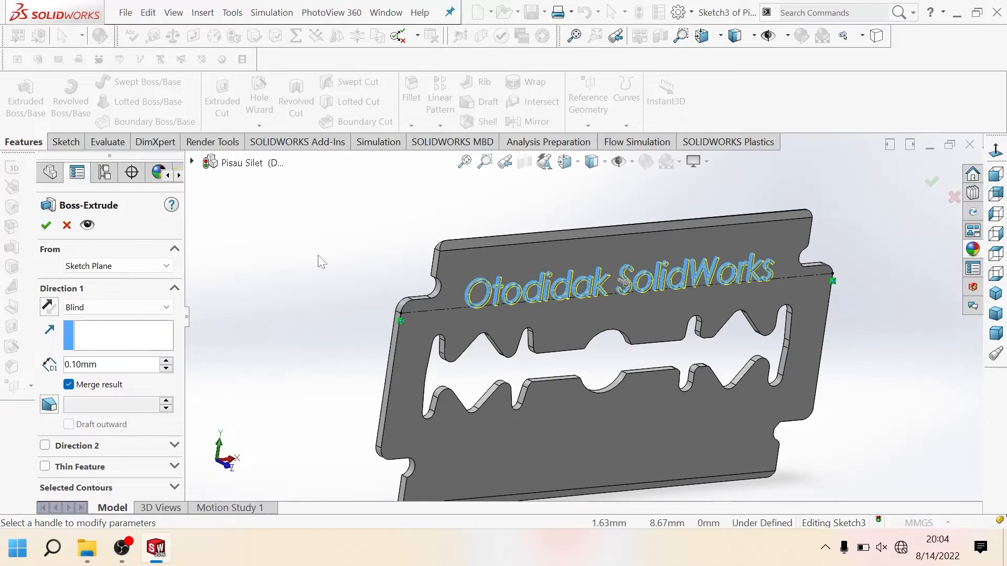
{"action": "left_click", "coordinate": [46, 225]}
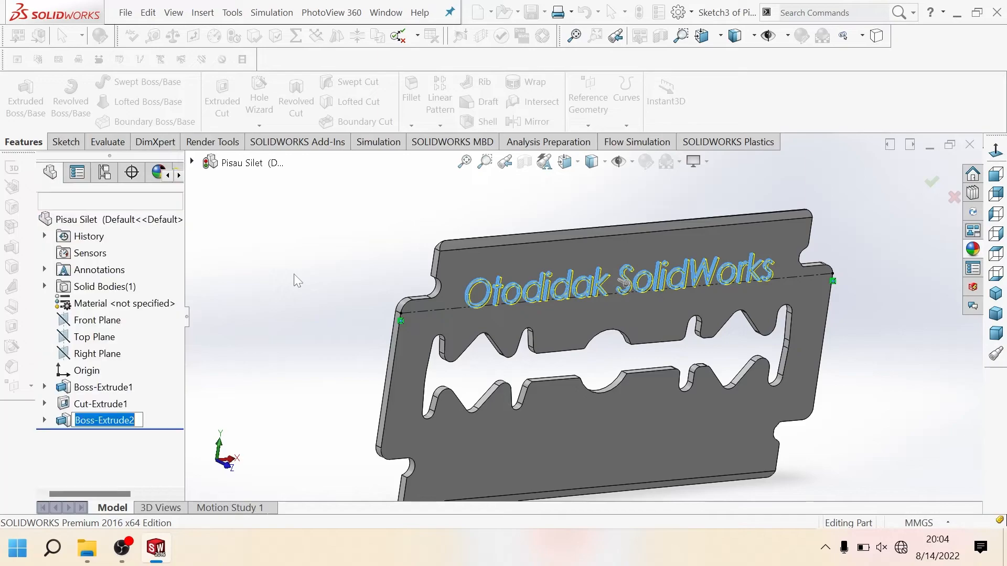
Step: Set the appearance colour of the extruded text feature to black
{"action": "scroll", "coordinate": [423, 312], "scroll_direction": "down", "scroll_amount": 1}
{"action": "middle_click_drag", "start_coordinate": [461, 313], "coordinate": [420, 312]}
{"action": "scroll", "coordinate": [518, 317], "scroll_direction": "up", "scroll_amount": 3}
{"action": "mouse_move", "coordinate": [518, 317]}
{"action": "middle_mouse_down"}
{"action": "mouse_move", "coordinate": [512, 276]}
{"action": "mouse_move", "coordinate": [532, 317]}
{"action": "middle_mouse_up"}
{"action": "scroll", "coordinate": [612, 307], "scroll_direction": "down", "scroll_amount": 2}
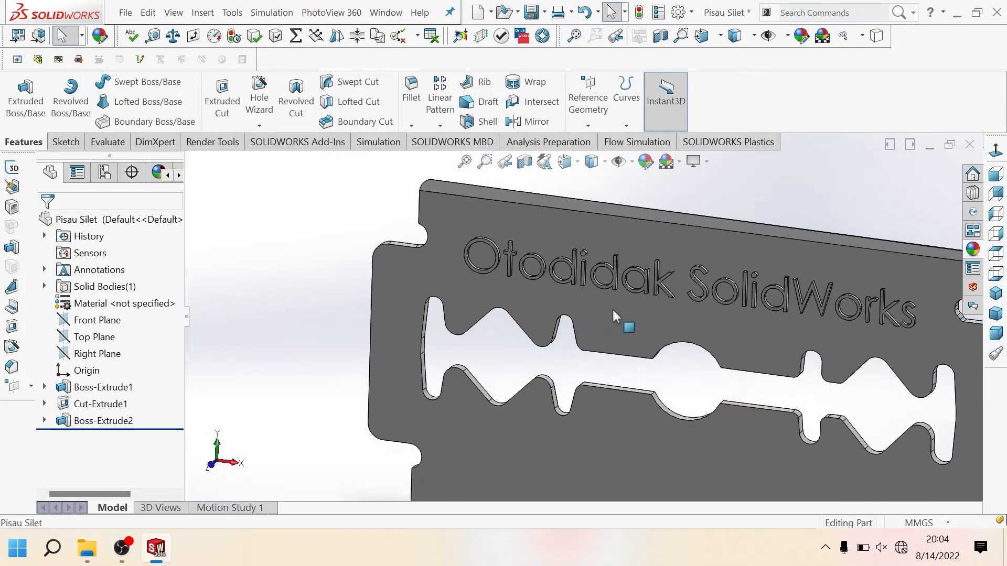
{"action": "scroll", "coordinate": [514, 278], "scroll_direction": "down", "scroll_amount": 2}
{"action": "scroll", "coordinate": [294, 360], "scroll_direction": "down", "scroll_amount": 2}
{"action": "right_click", "coordinate": [108, 422]}
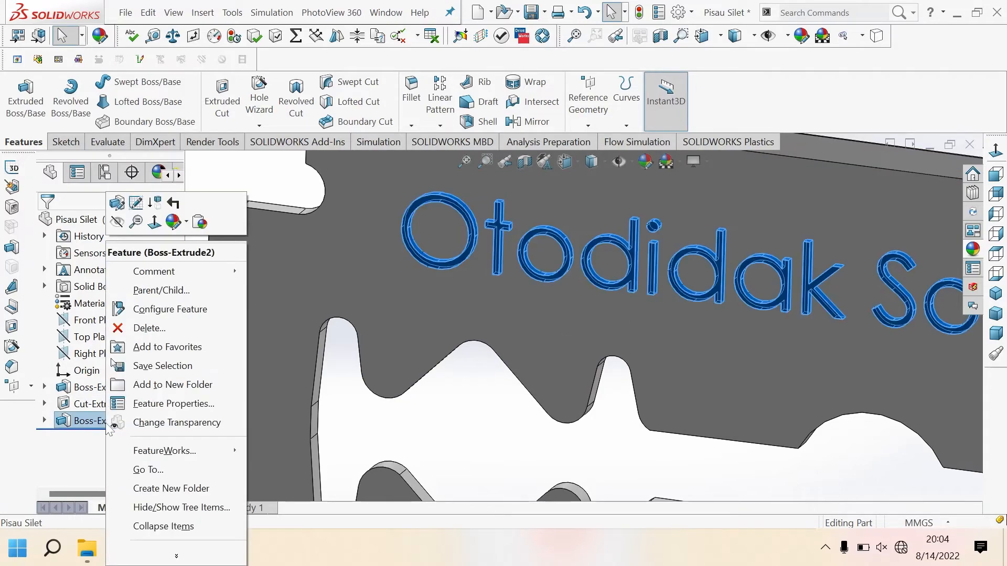
{"action": "left_click", "coordinate": [187, 225]}
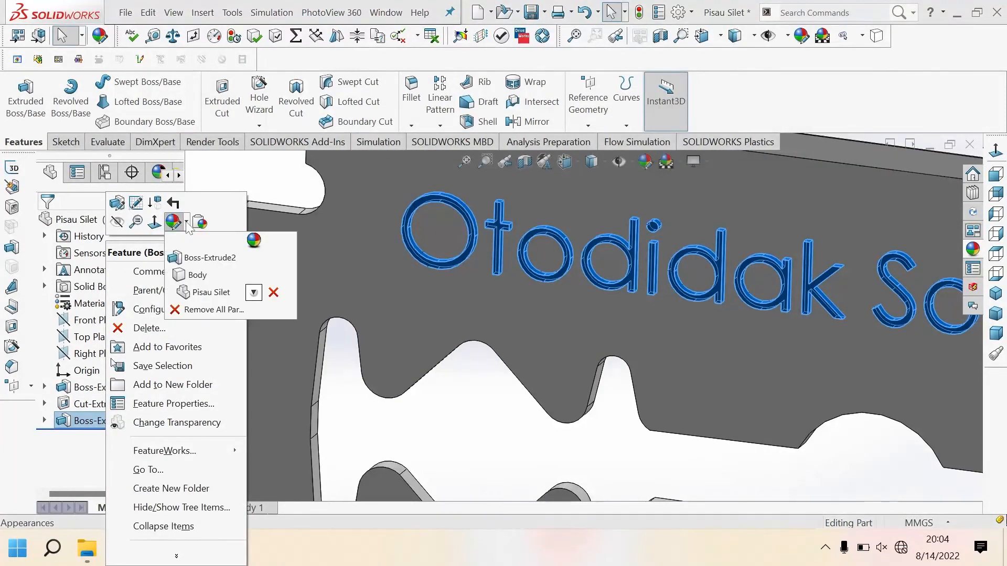
{"action": "left_click", "coordinate": [196, 256]}
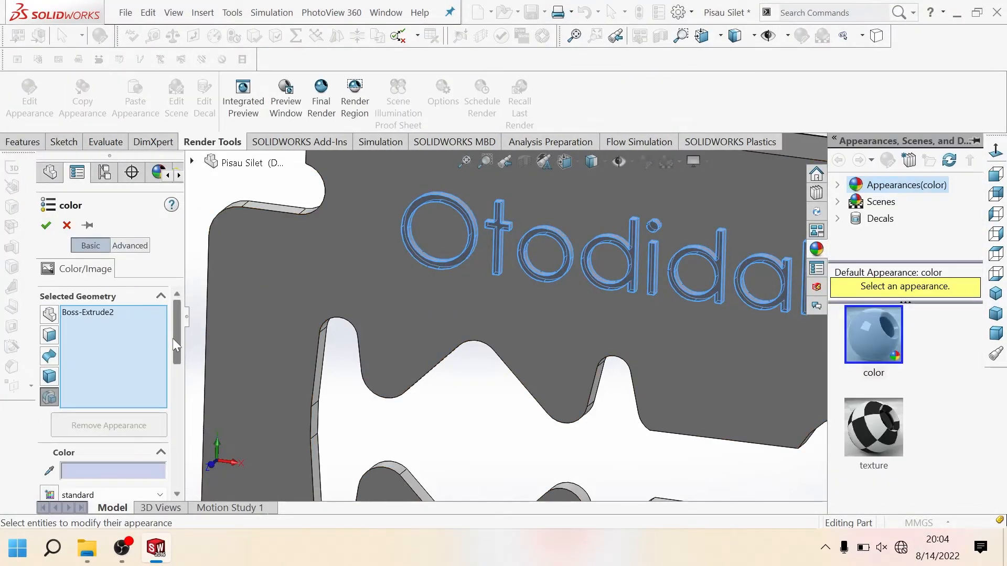
{"action": "scroll", "coordinate": [173, 345], "scroll_direction": "down", "scroll_amount": 5}
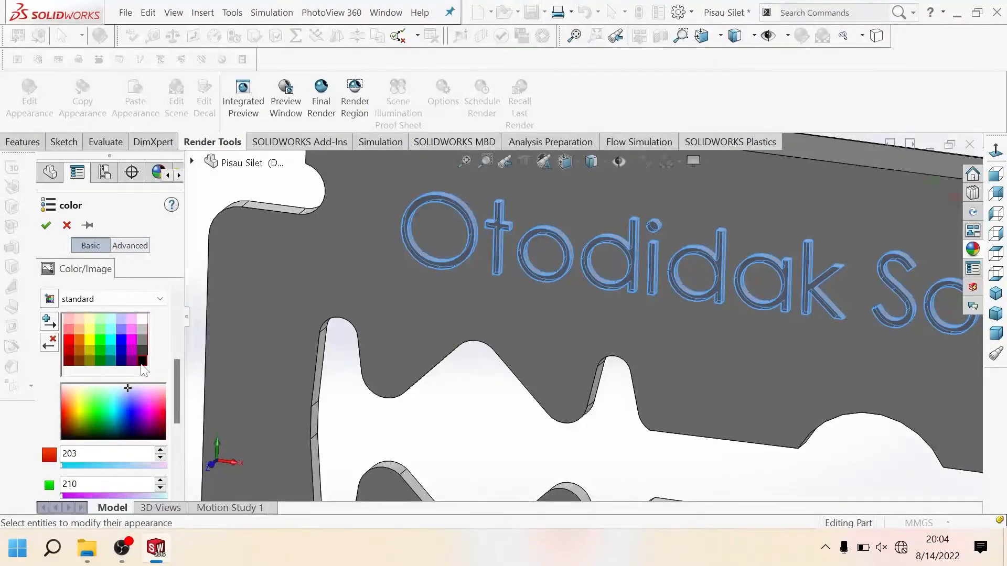
{"action": "left_click", "coordinate": [143, 362]}
{"action": "left_click", "coordinate": [46, 225]}
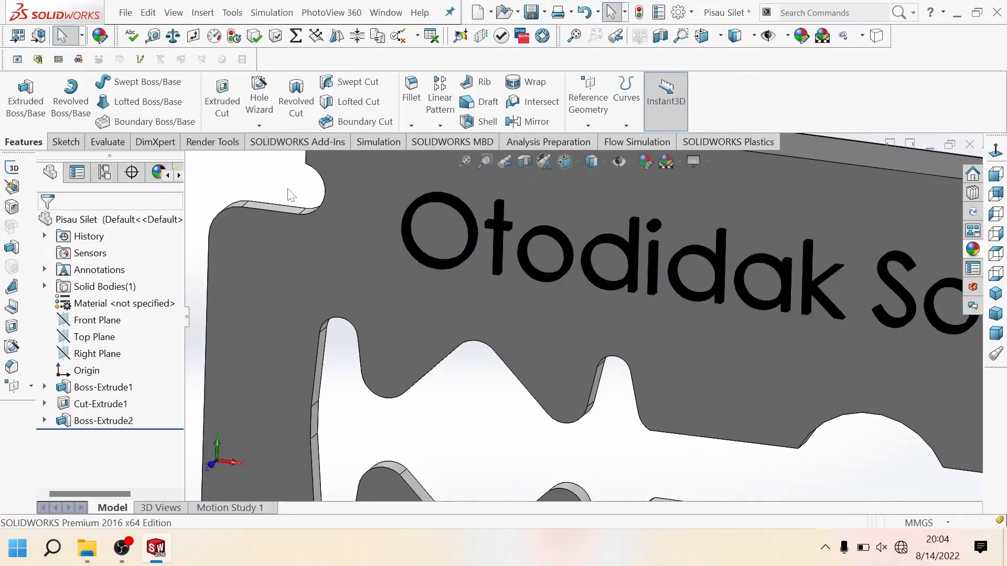
Step: Change the model's display style to Shaded without edges
{"action": "scroll", "coordinate": [442, 332], "scroll_direction": "up", "scroll_amount": 7}
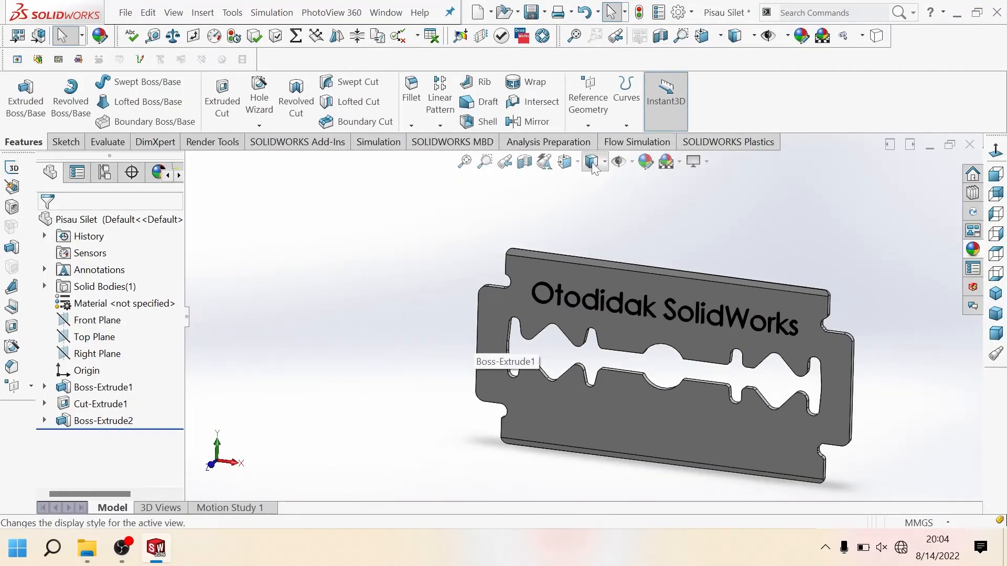
{"action": "left_click", "coordinate": [591, 163]}
{"action": "left_click", "coordinate": [591, 202]}
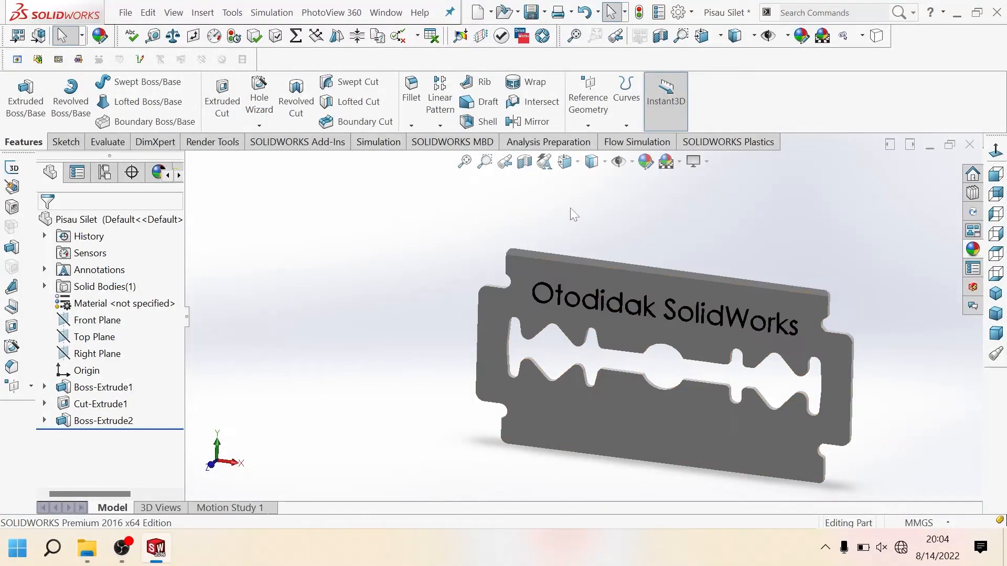
Step: Orient the finished blade to the Trimetric view
{"action": "left_click", "coordinate": [575, 167]}
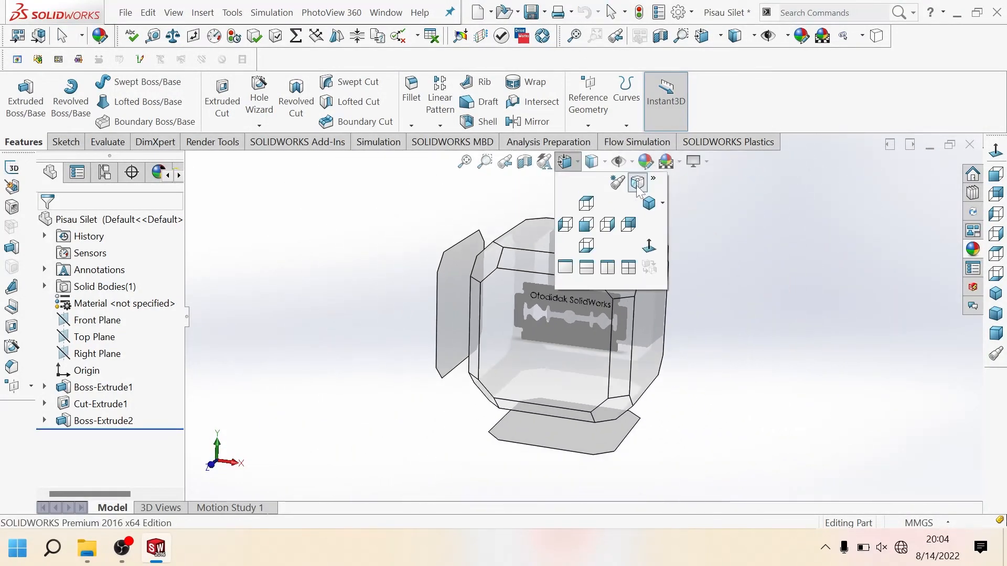
{"action": "left_click", "coordinate": [648, 205]}
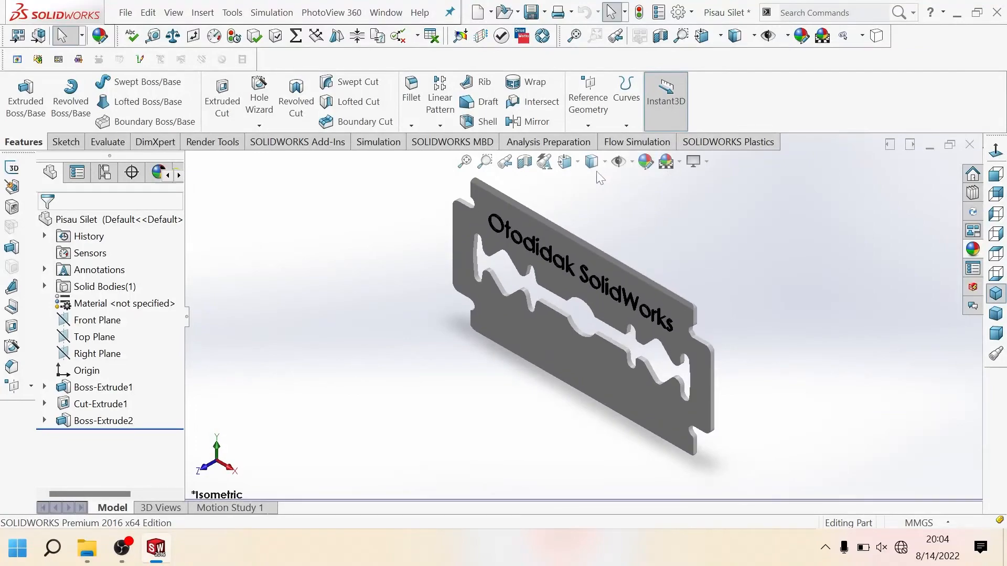
{"action": "left_click", "coordinate": [577, 166]}
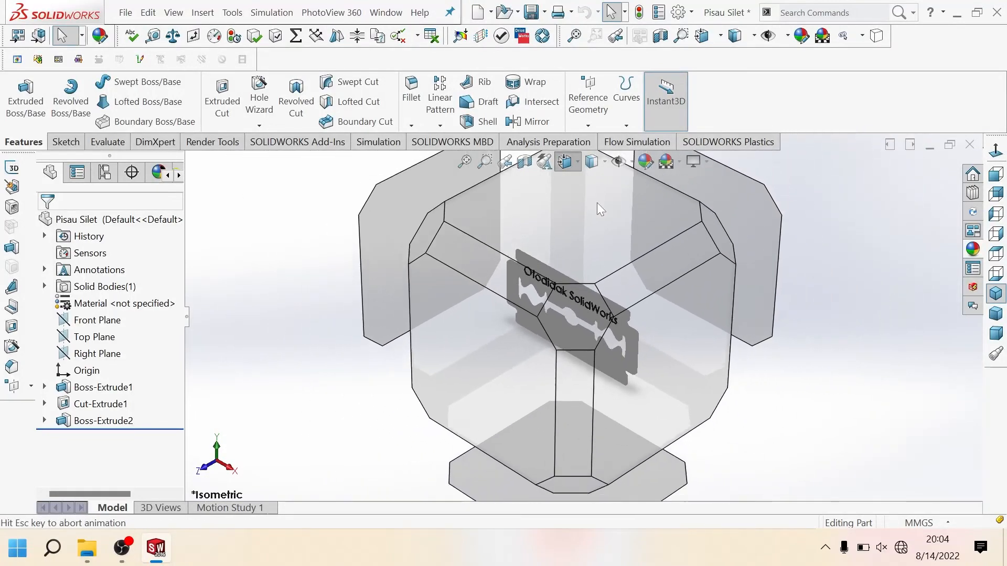
{"action": "left_click", "coordinate": [577, 167]}
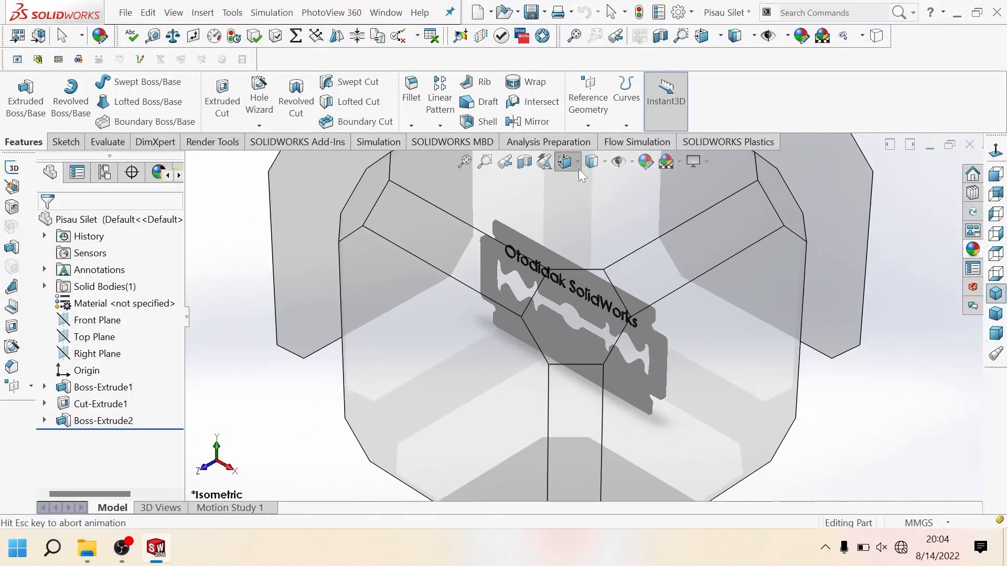
{"action": "left_click", "coordinate": [664, 204]}
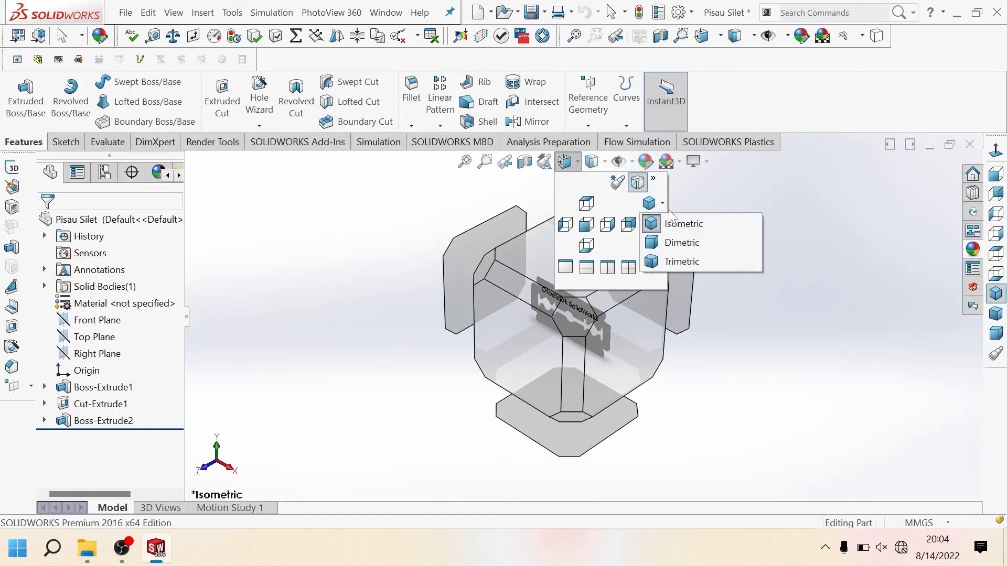
{"action": "left_click", "coordinate": [719, 262]}
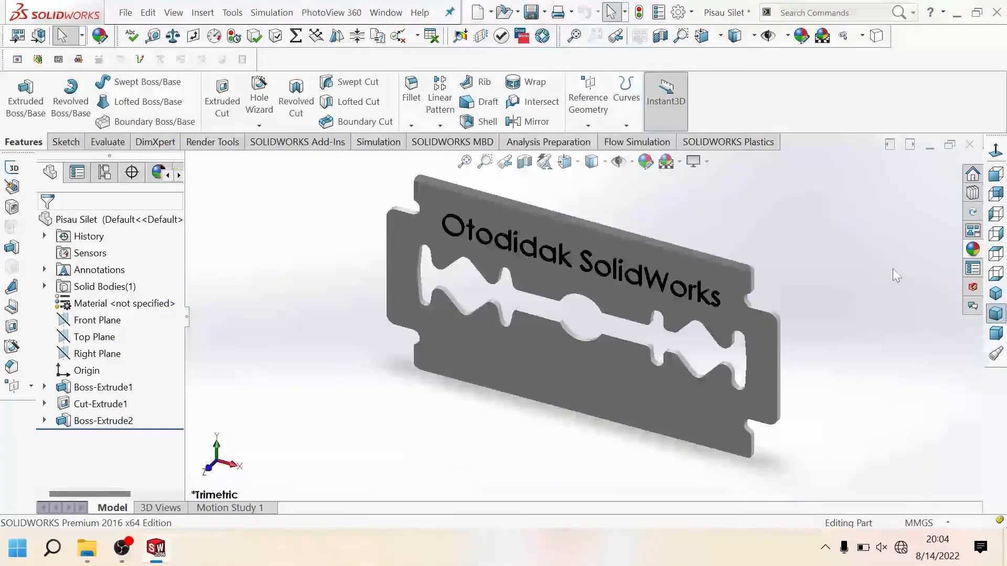